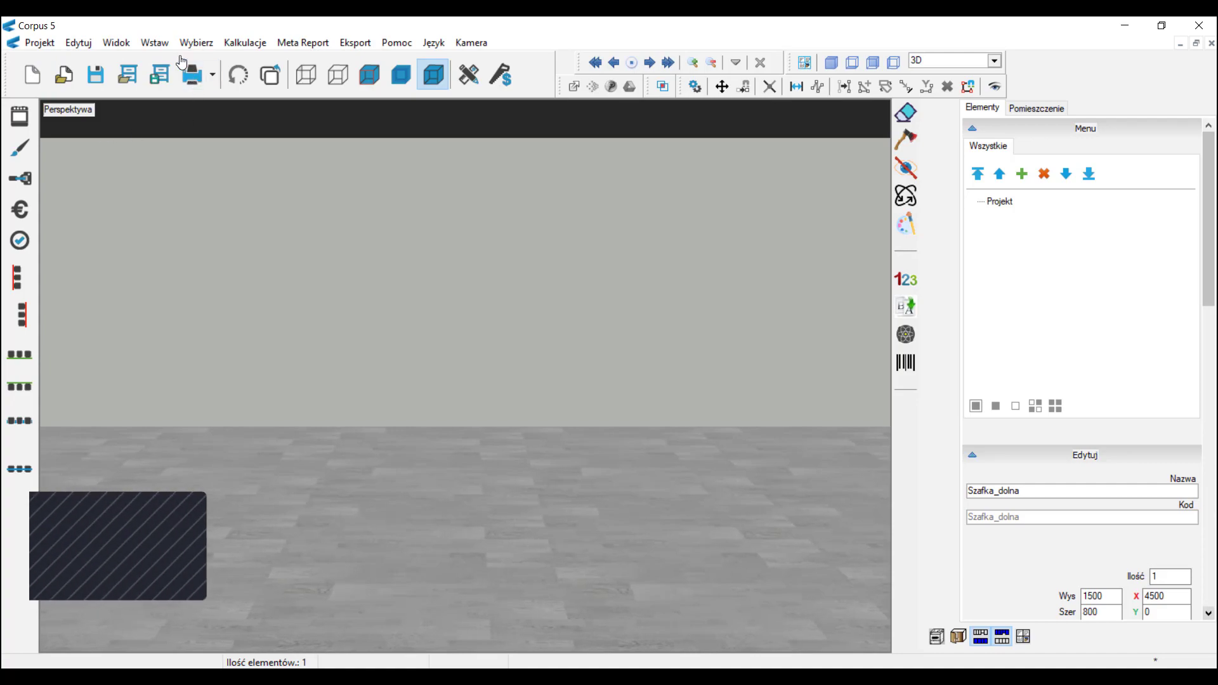
- Insert a wall-aligned lower cabinet 1500 mm high, 800 mm wide and 450 mm deep with a full top panel
left_click(154, 43)
left_click(175, 60)
double_click(692, 322)
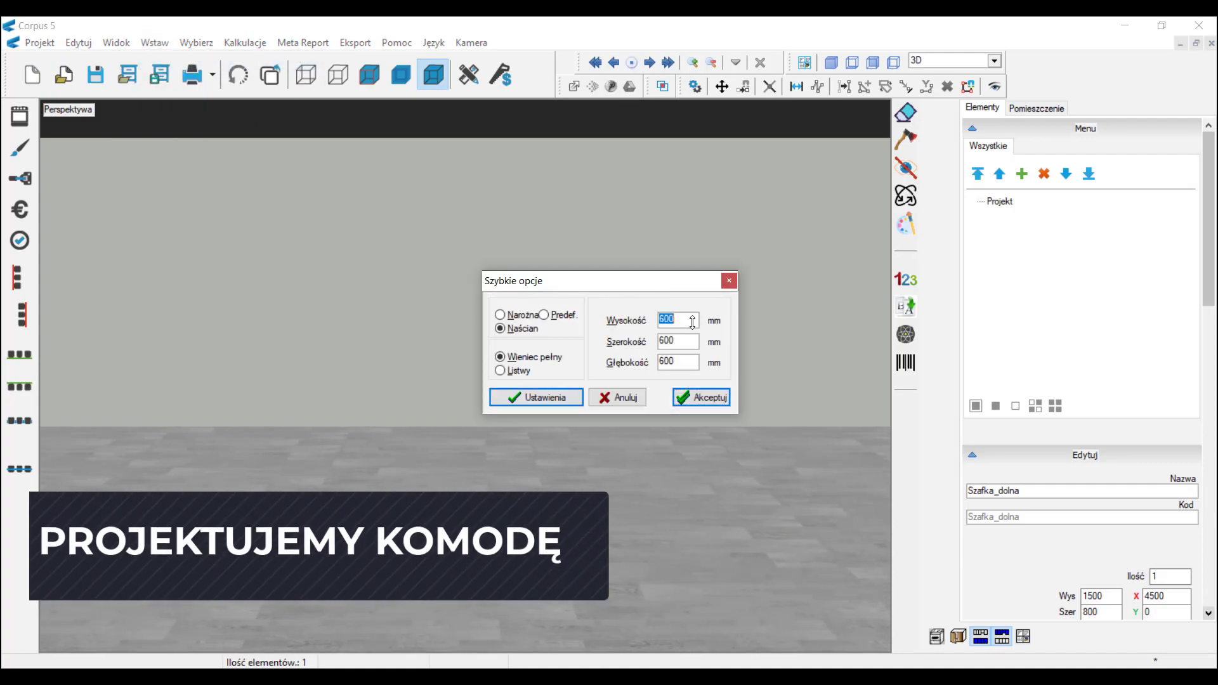
double_click(691, 342)
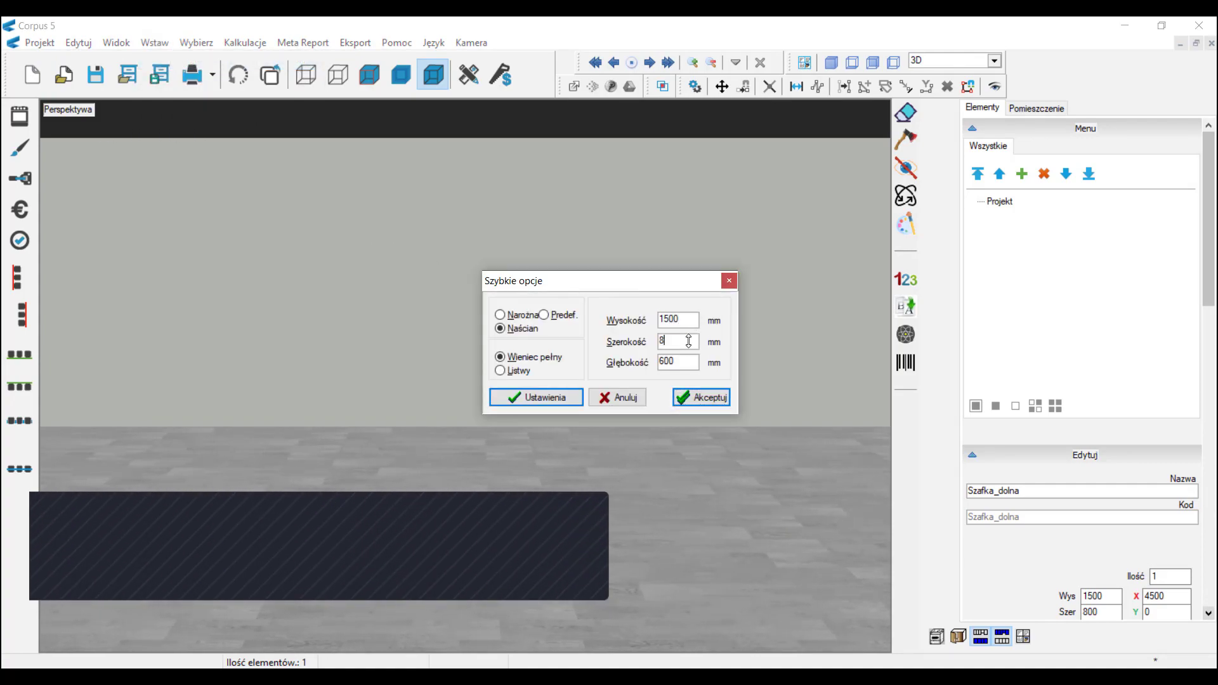
type("800")
double_click(684, 362)
type("450")
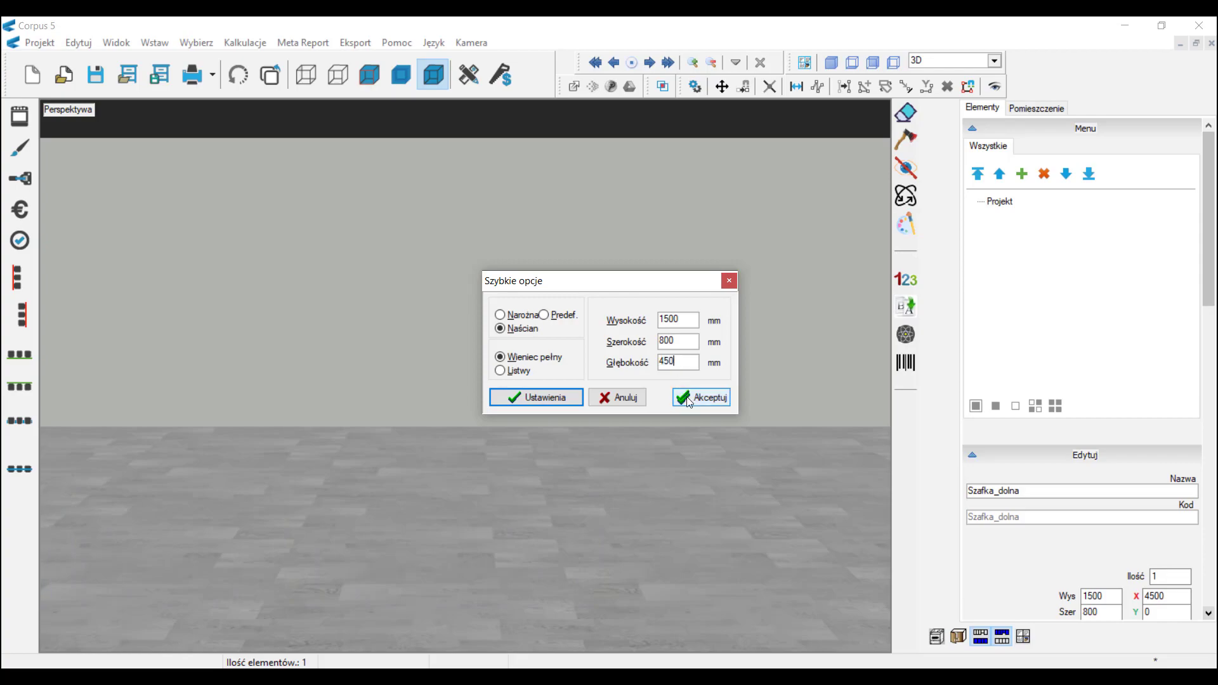
left_click(701, 397)
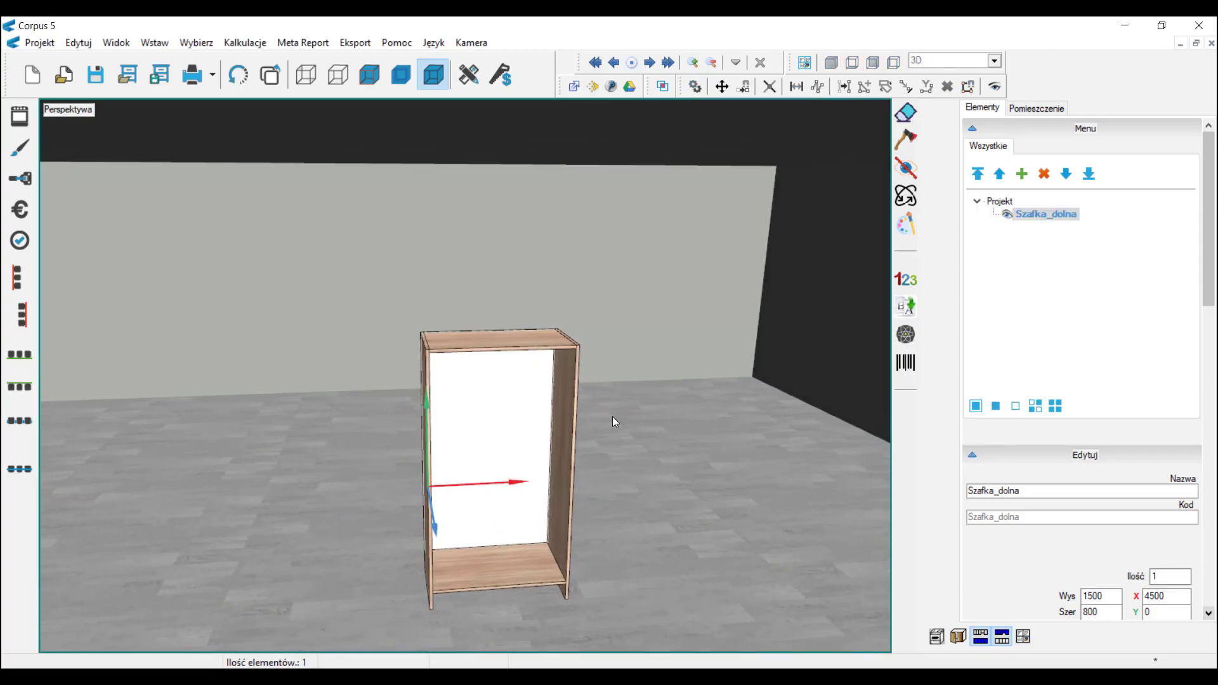
- Open the cabinet for editing and enable cutting thickening on its left side with two 18 mm board layers
left_click(465, 81)
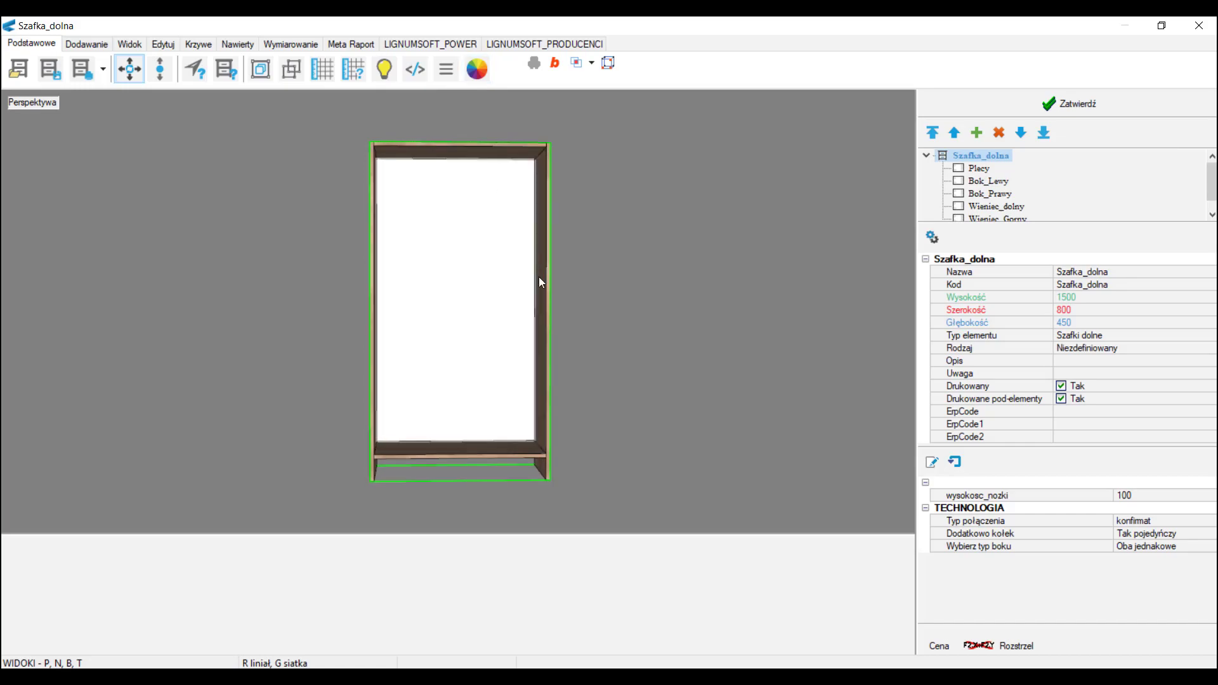
left_click(407, 350)
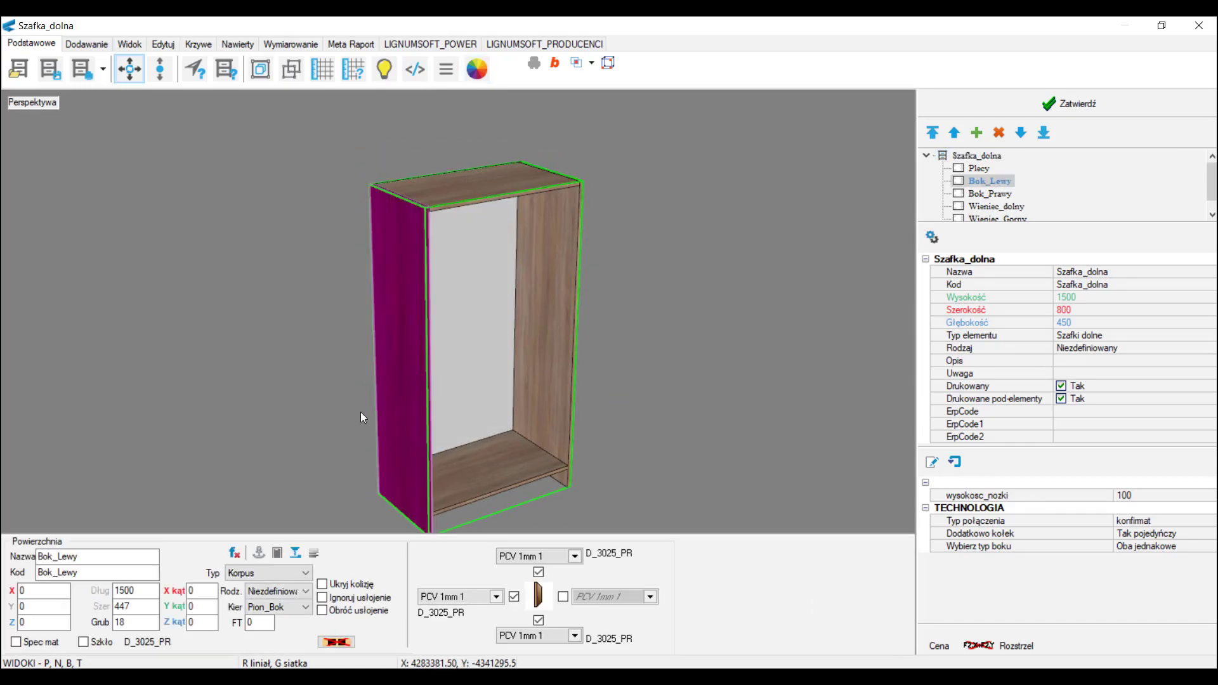
left_click(298, 553)
left_click(292, 349)
left_click(296, 383)
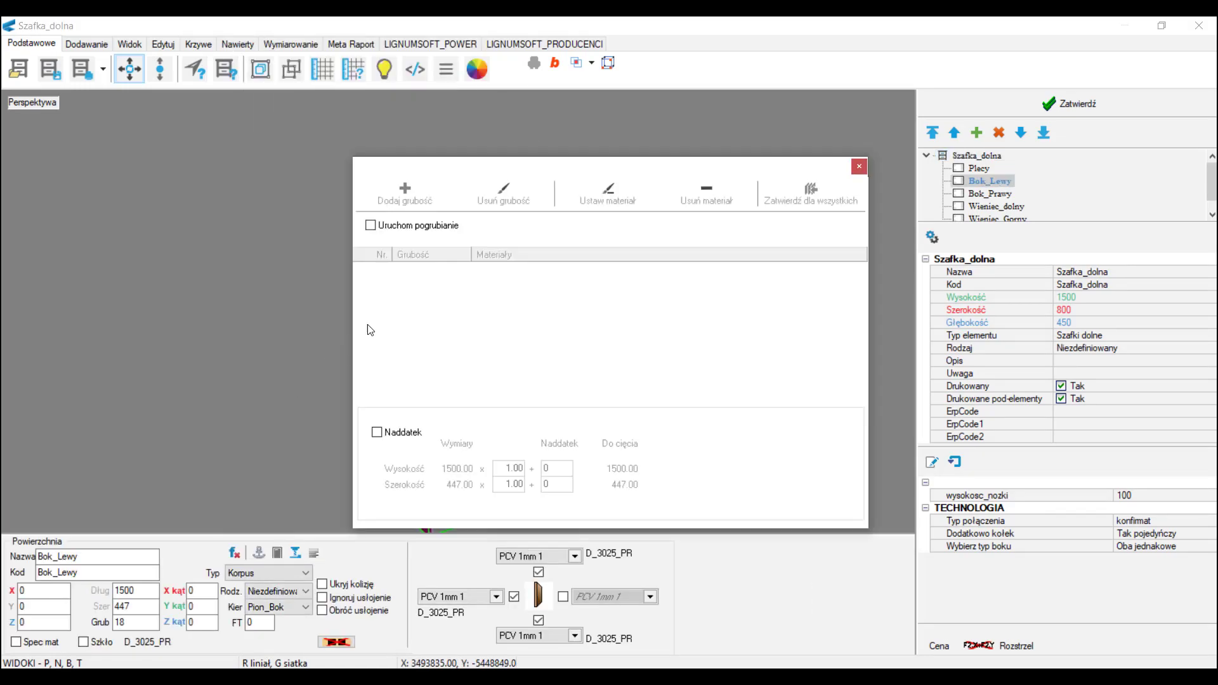
left_click(371, 226)
left_click(399, 194)
left_click(412, 269)
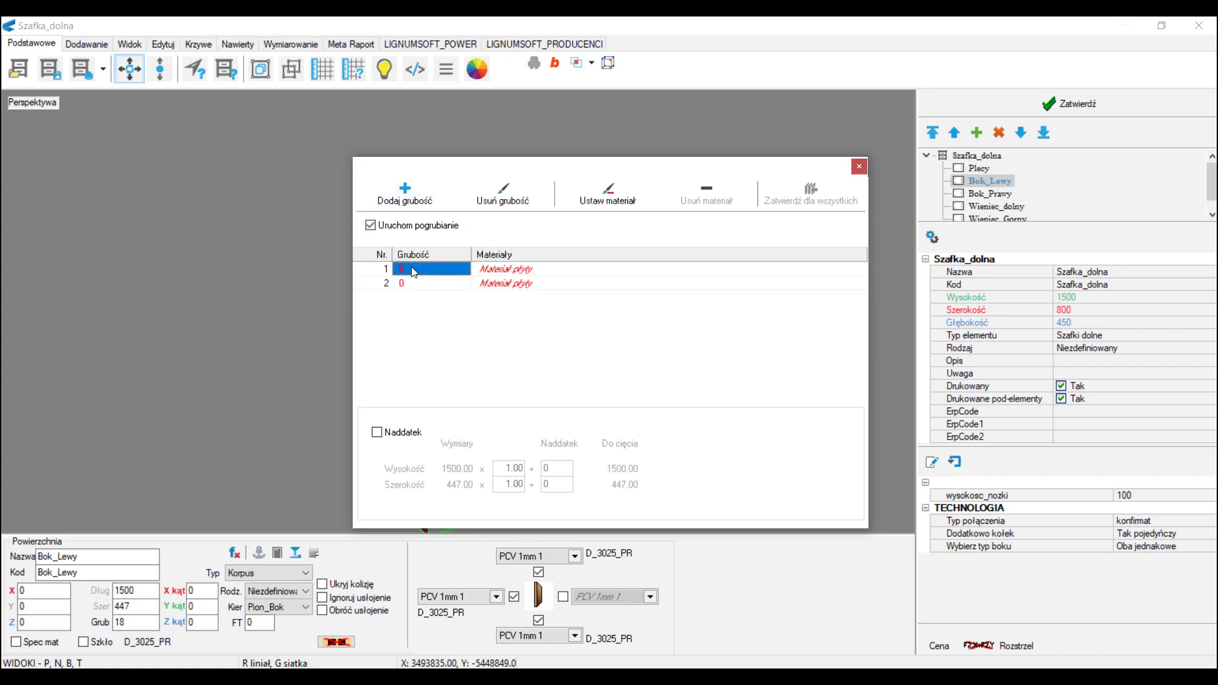
left_click(414, 272)
type("18")
left_click(408, 289)
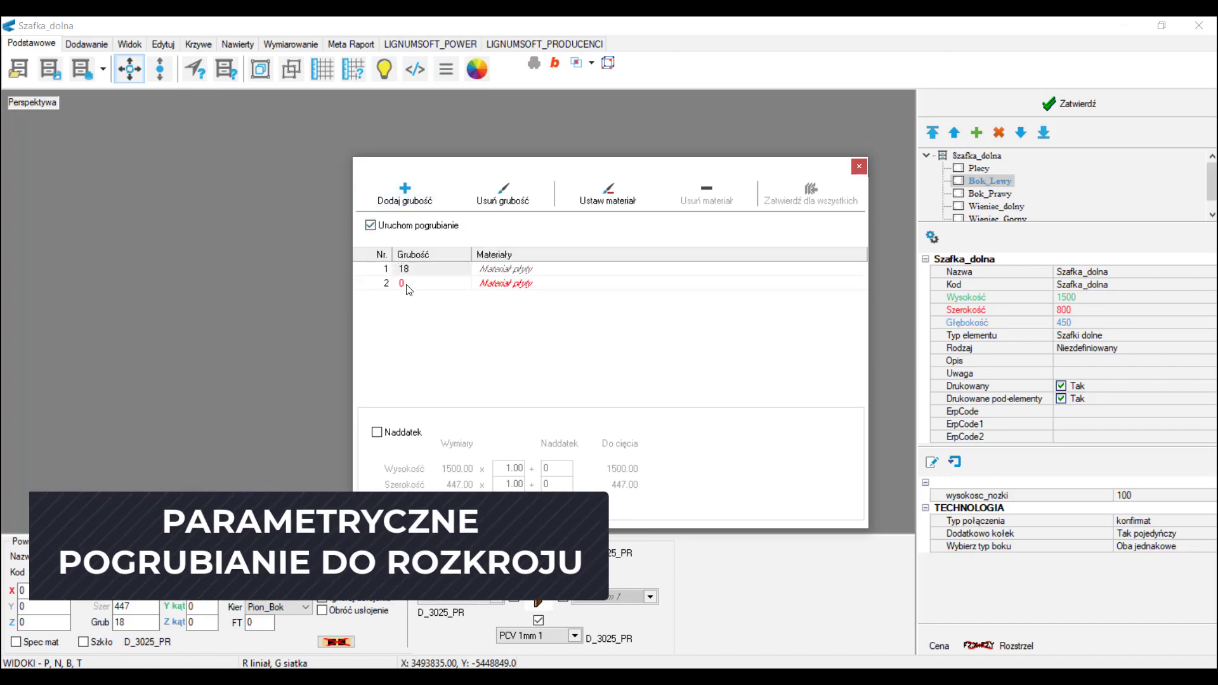
left_click(408, 289)
key("Return")
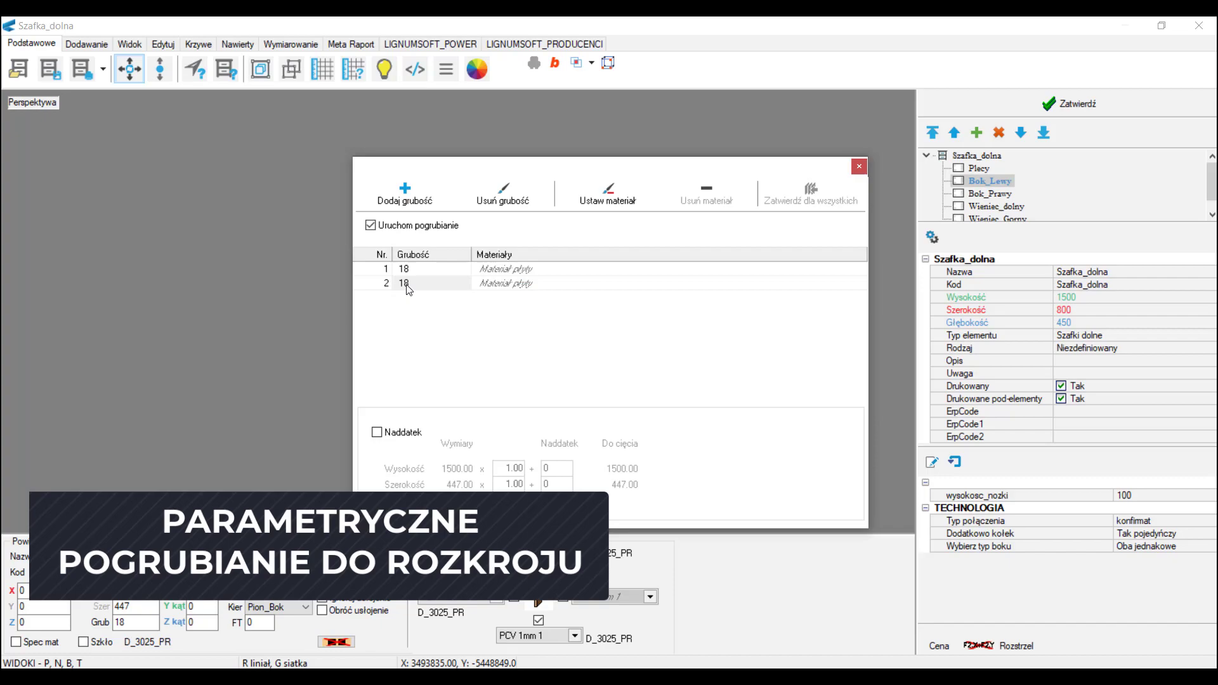
left_click(858, 165)
- Apply the left side's thickening of two 18 mm layers to the right side and top panel as well
left_click(505, 440)
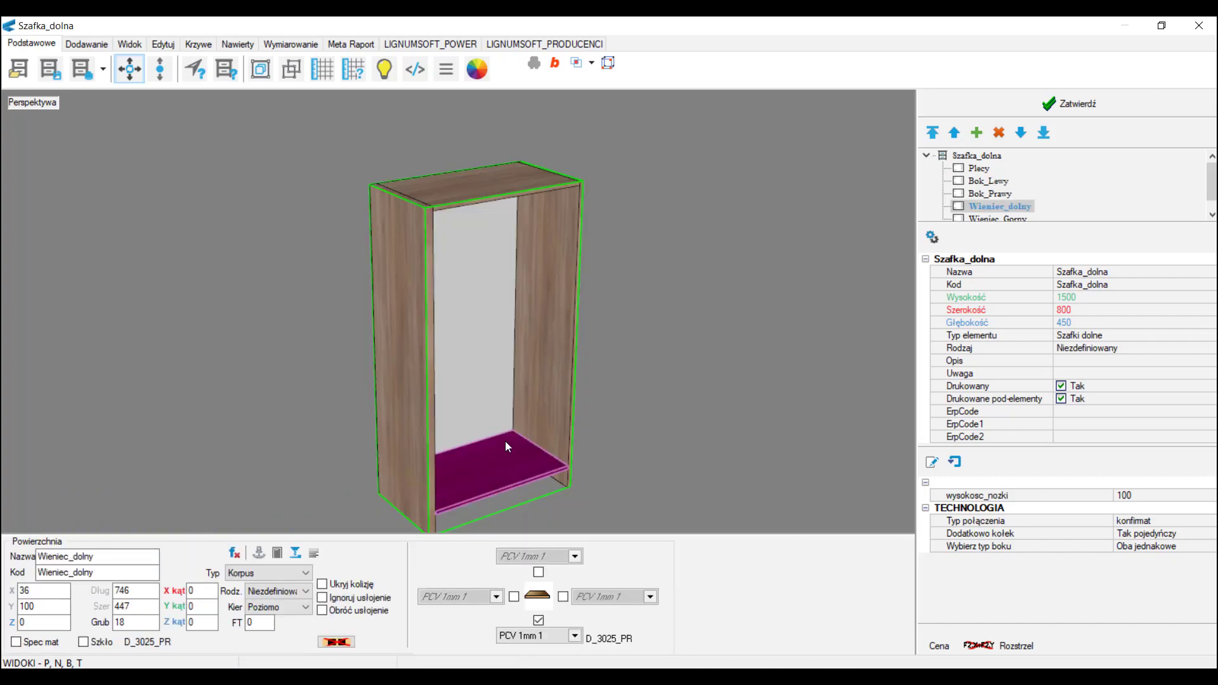
left_click(527, 276)
left_click(501, 181, "ctrl")
left_click(409, 272, "ctrl")
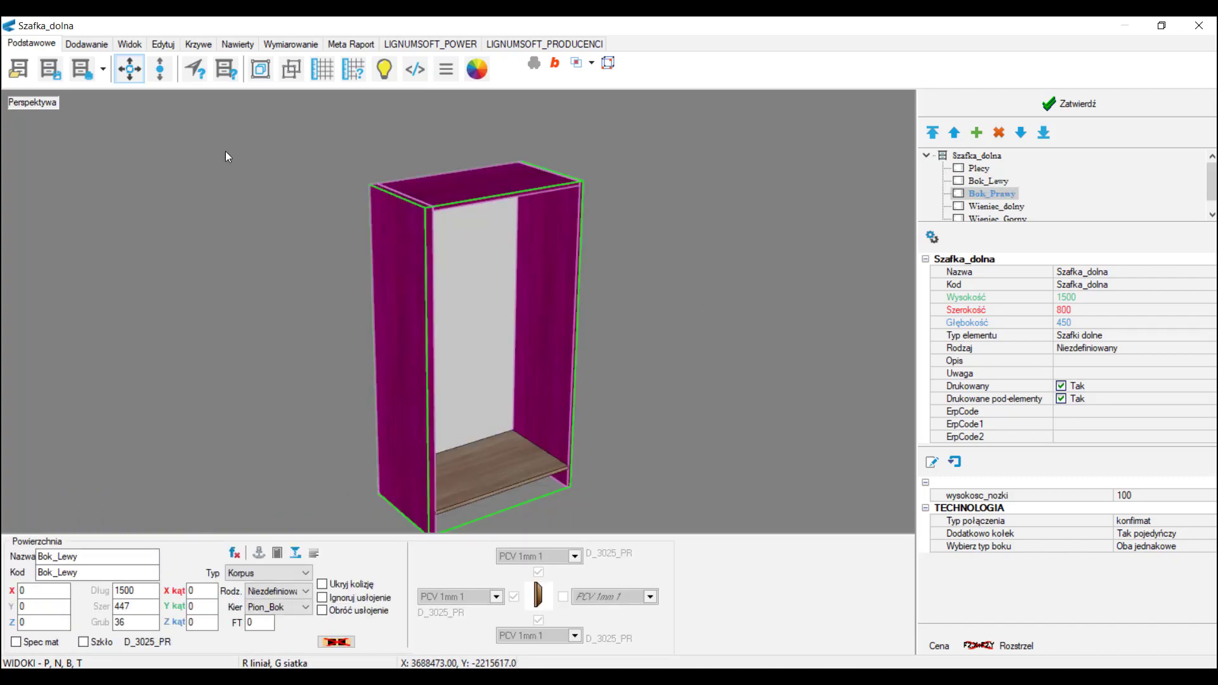
left_click(296, 552)
left_click(296, 353)
left_click(340, 382)
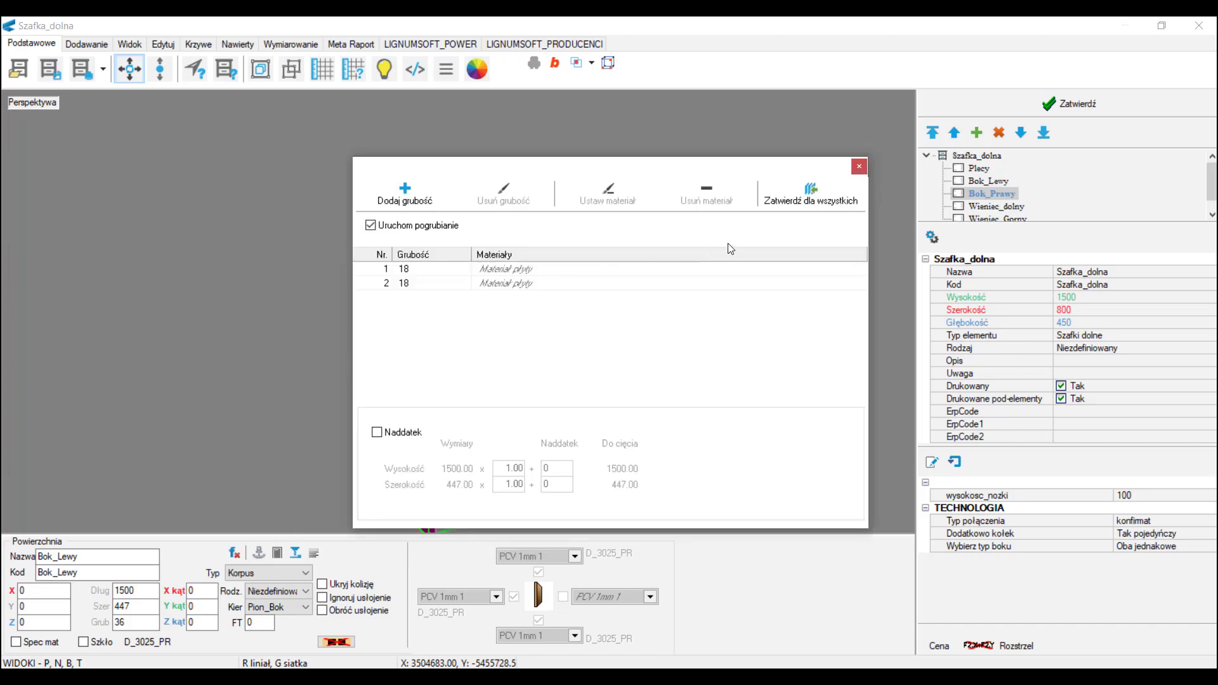
left_click_drag(772, 161, 1031, 99)
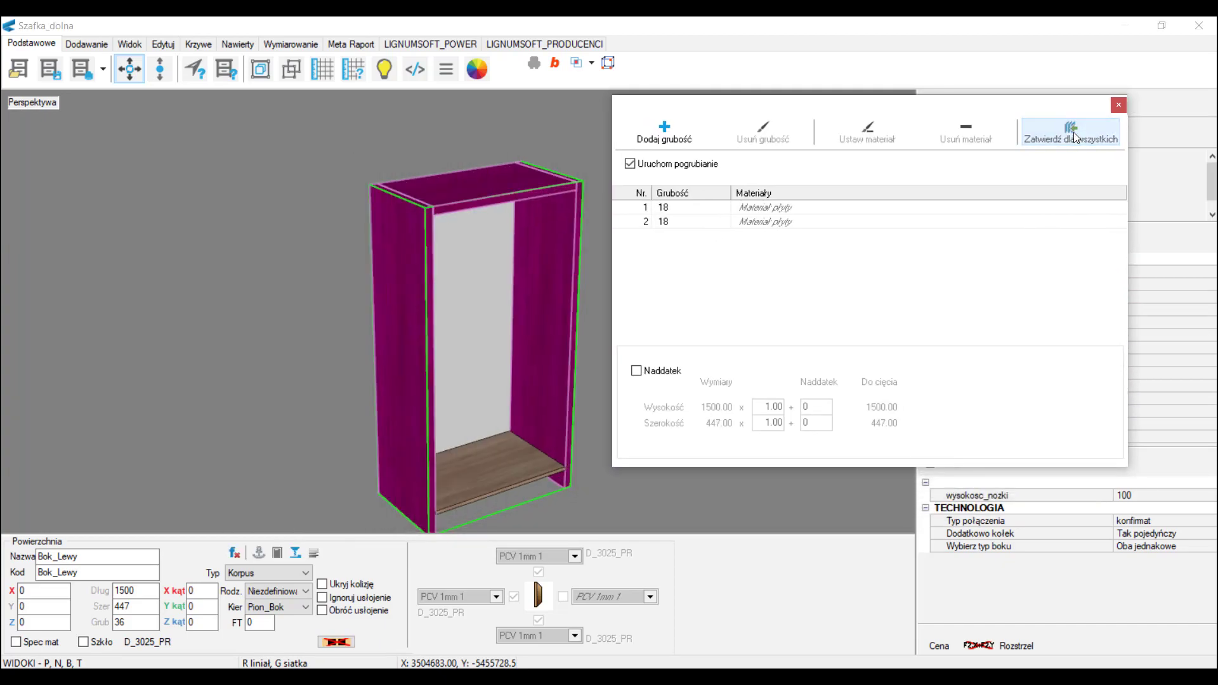
left_click(1117, 105)
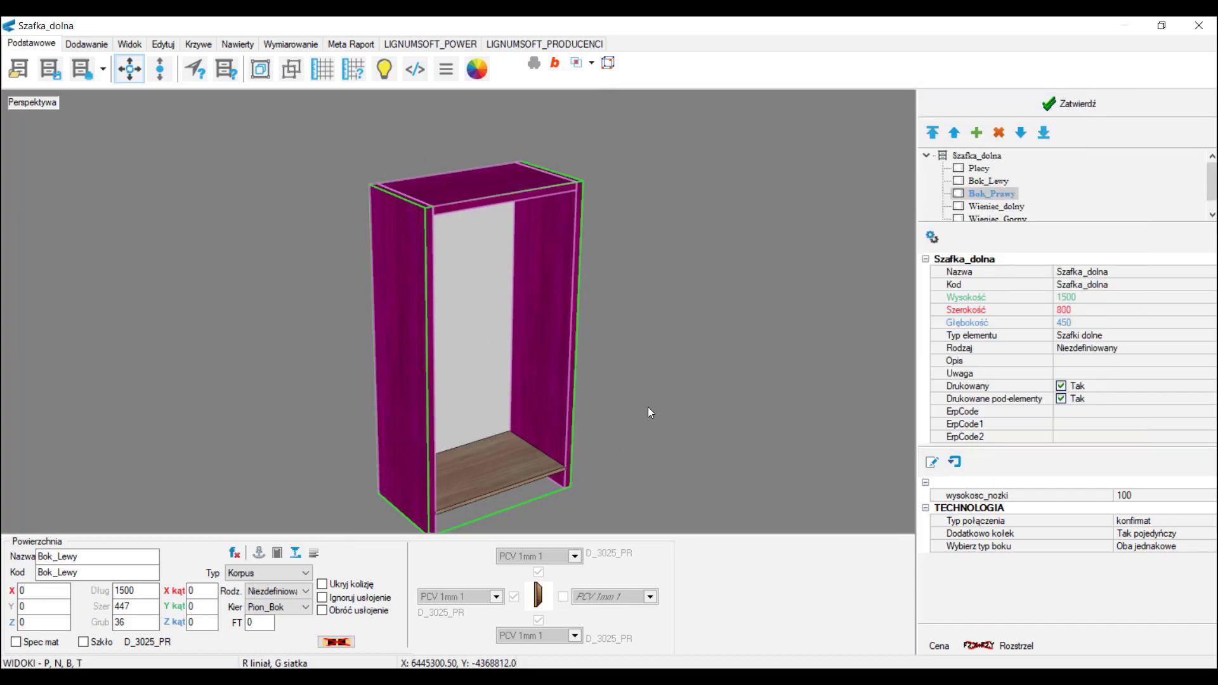
- Change the back panel to the recessed type (Wpuszczane) with a 0 mm side groove and 0 mm setback
left_click(442, 44)
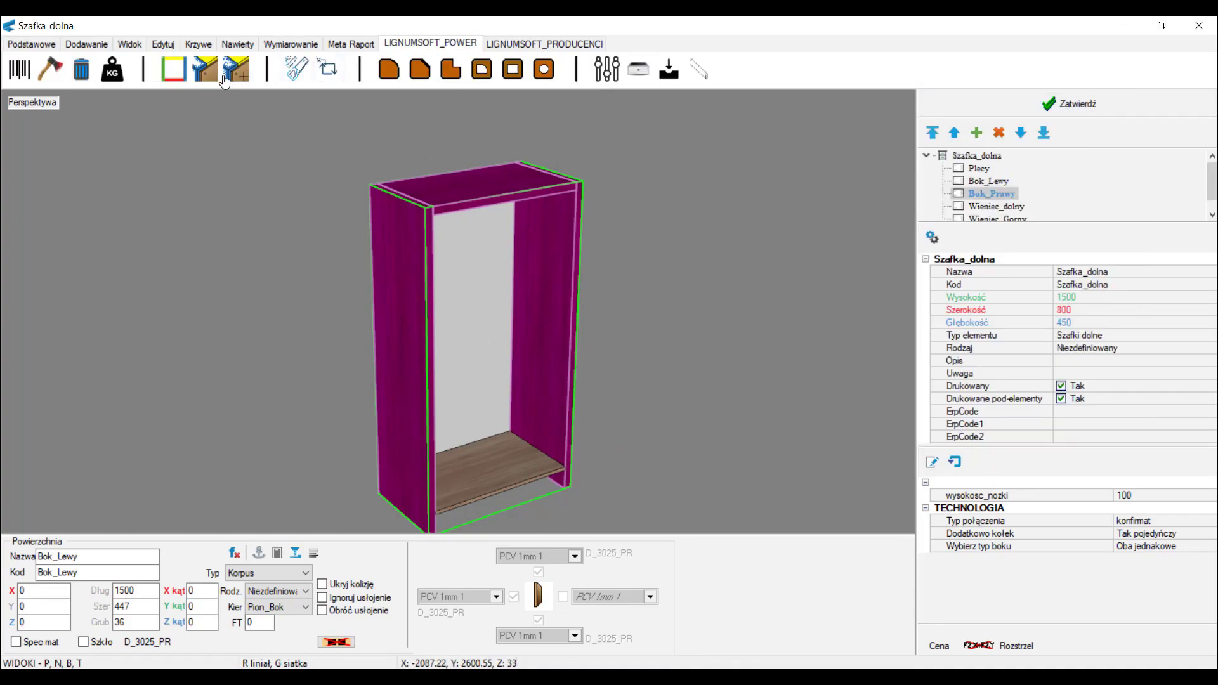
left_click(203, 71)
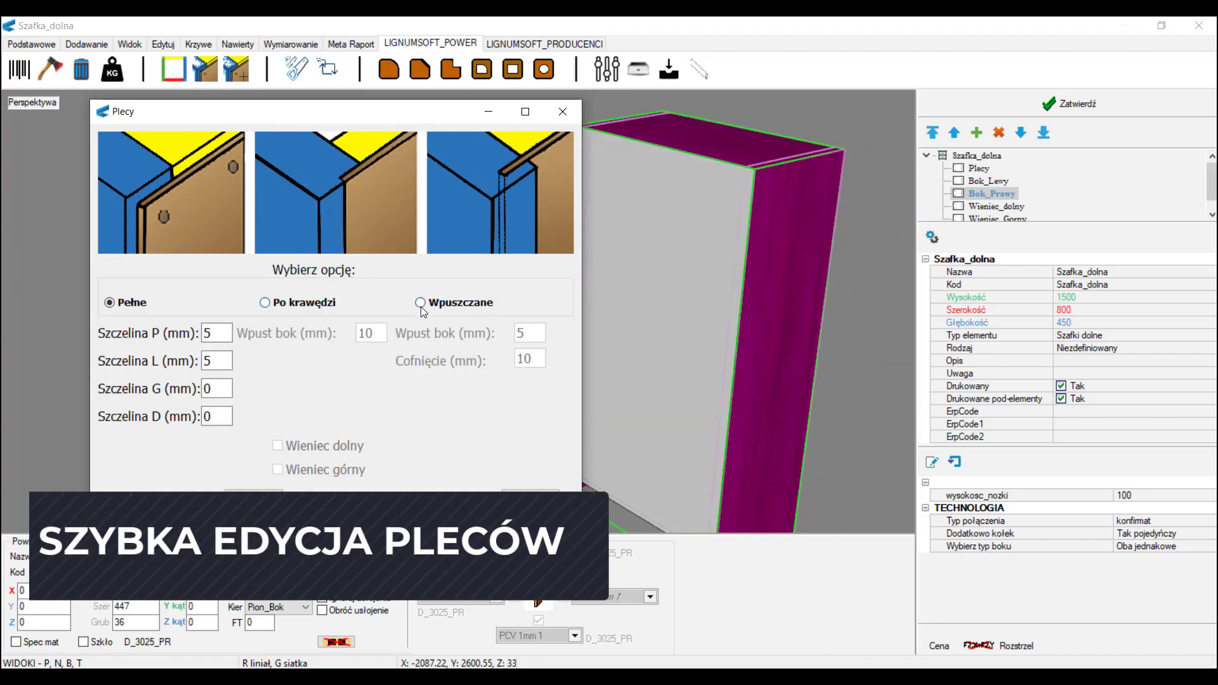
left_click(420, 303)
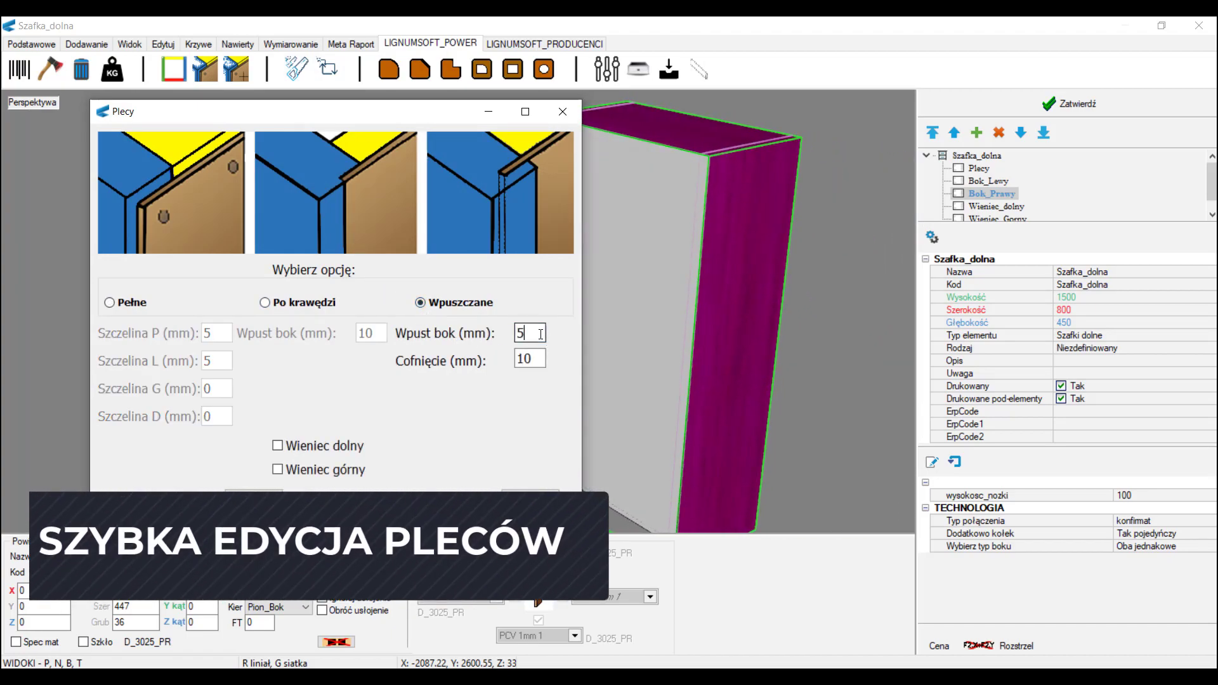
type("0")
key("Tab")
type("0")
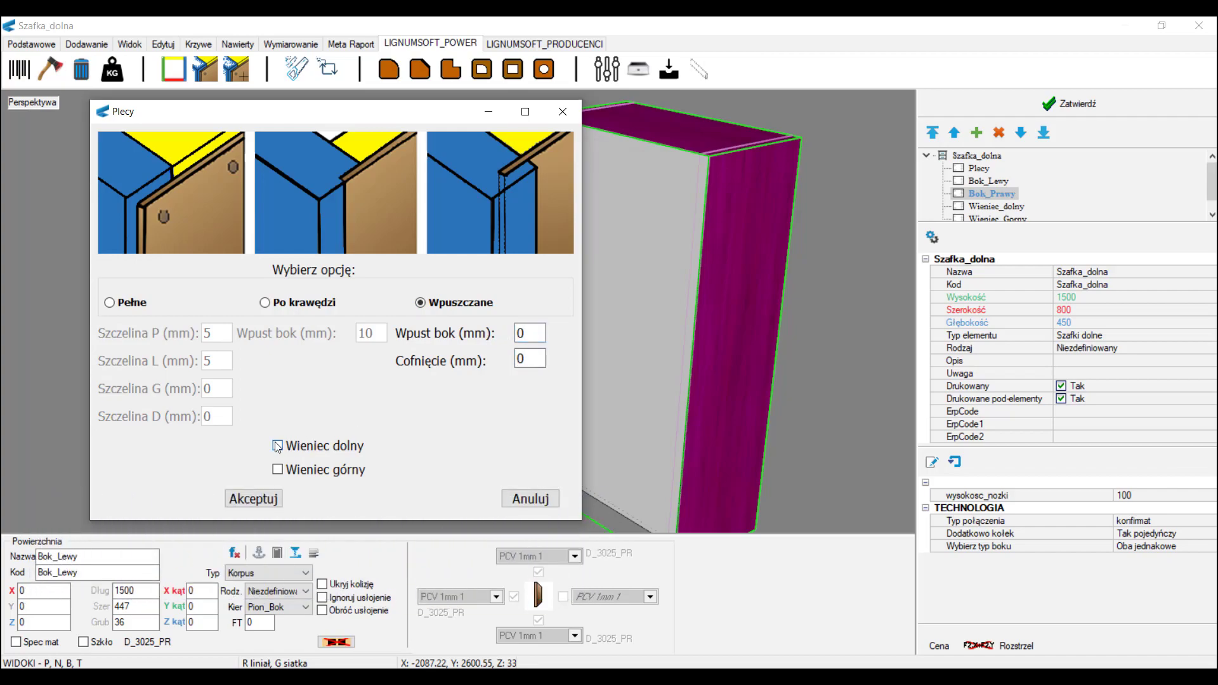
left_click(275, 497)
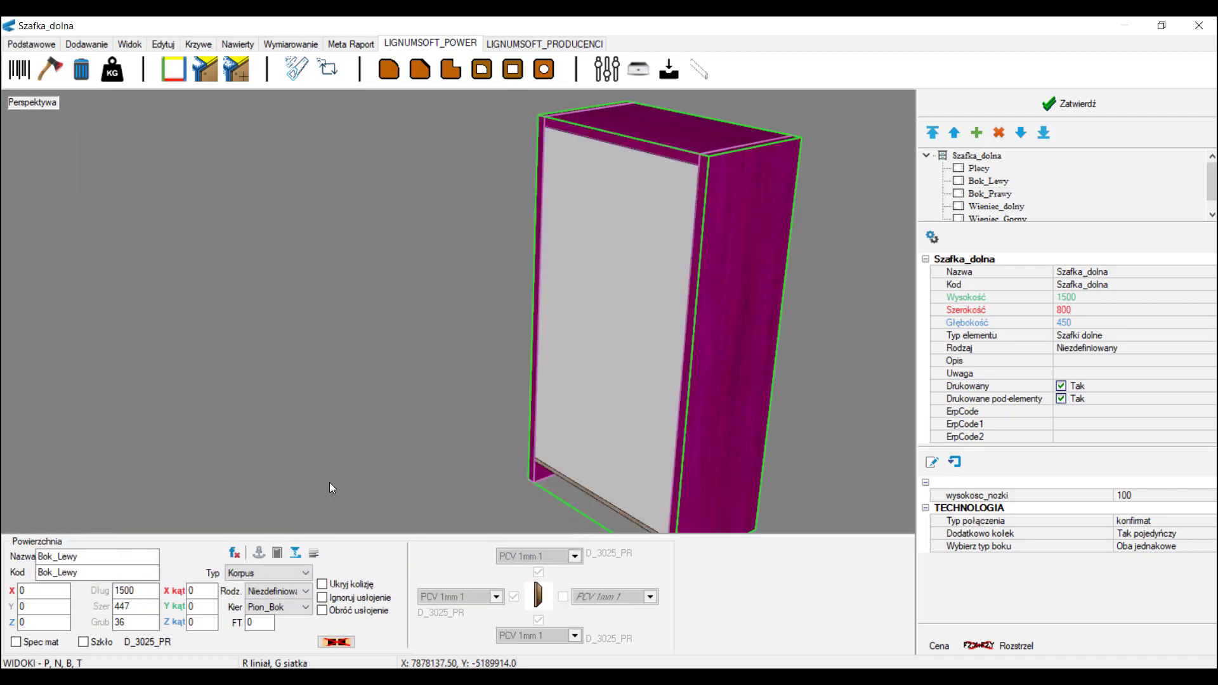
- Replace the back panel's HDF material with the D_3025_PR board
left_click(599, 317)
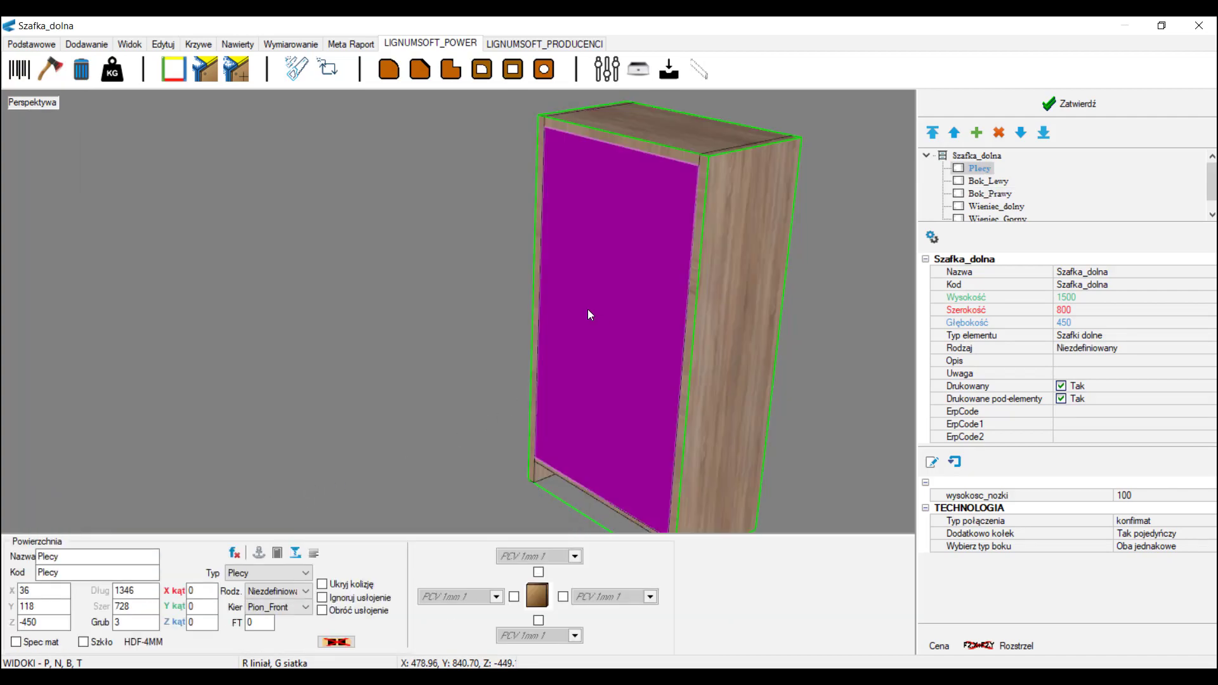
left_click(162, 43)
left_click(88, 70)
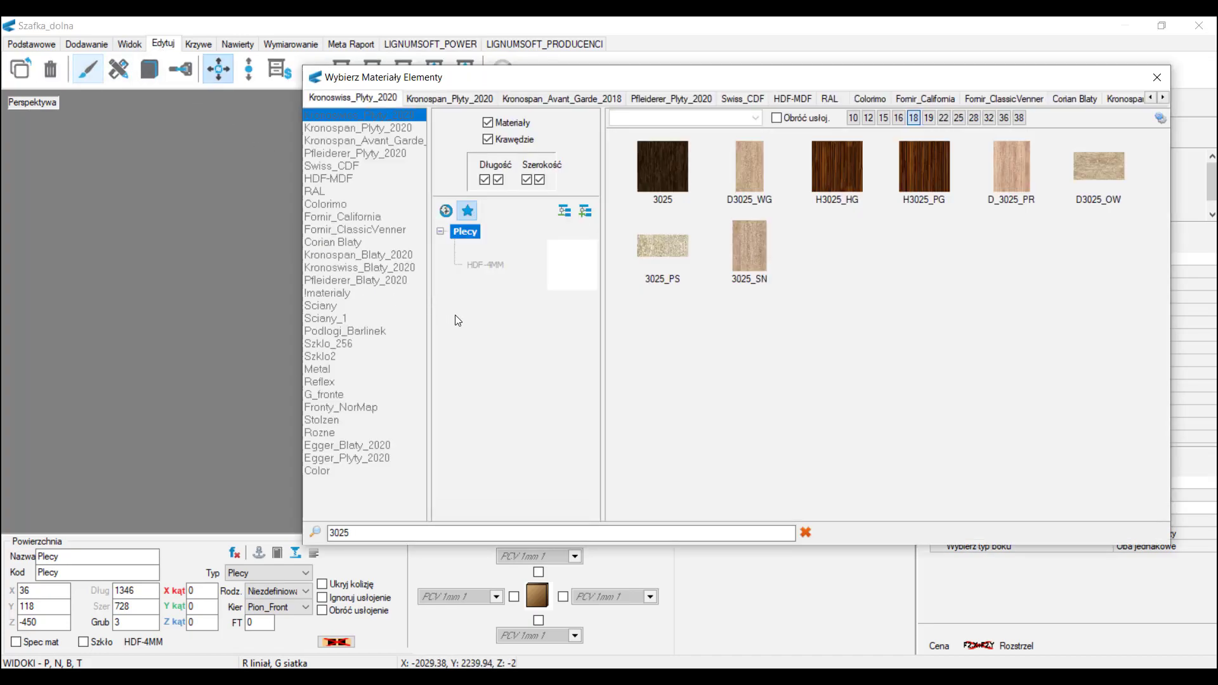
left_click_drag(1002, 153, 501, 263)
left_click(1164, 77)
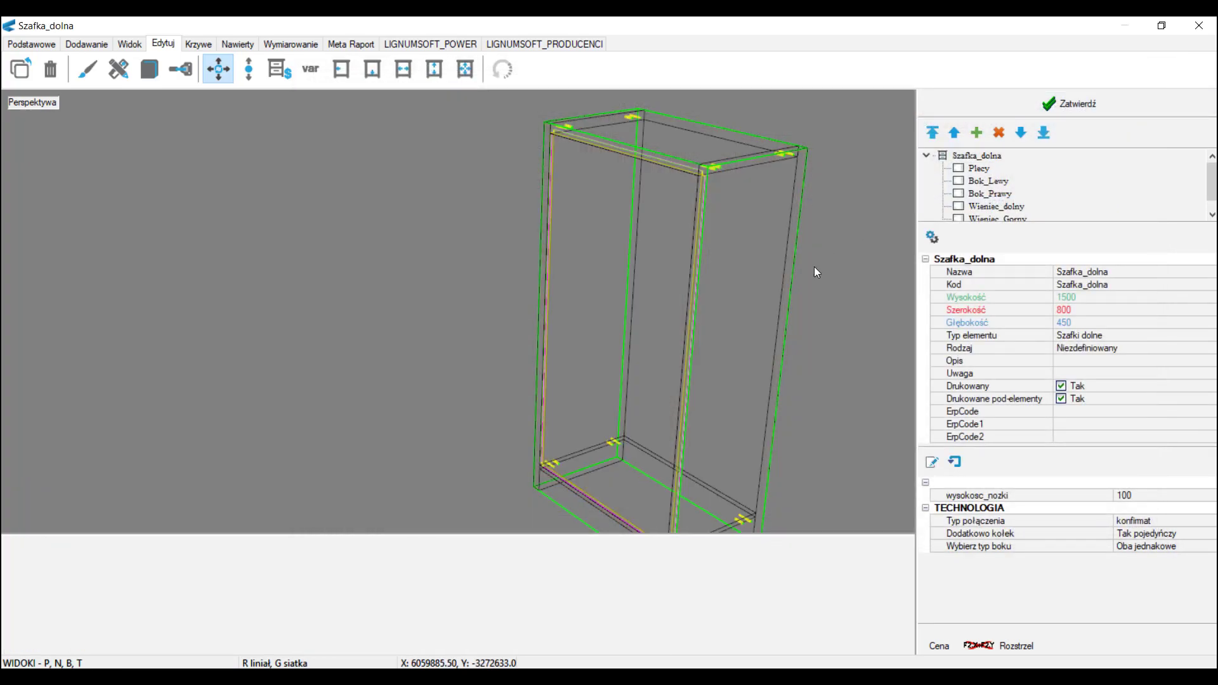
- Add one middle panel (Wieniec środkowy) inside the carcass at a distance of 200 mm, without equal spacing
middle_click_drag(470, 248, 469, 248)
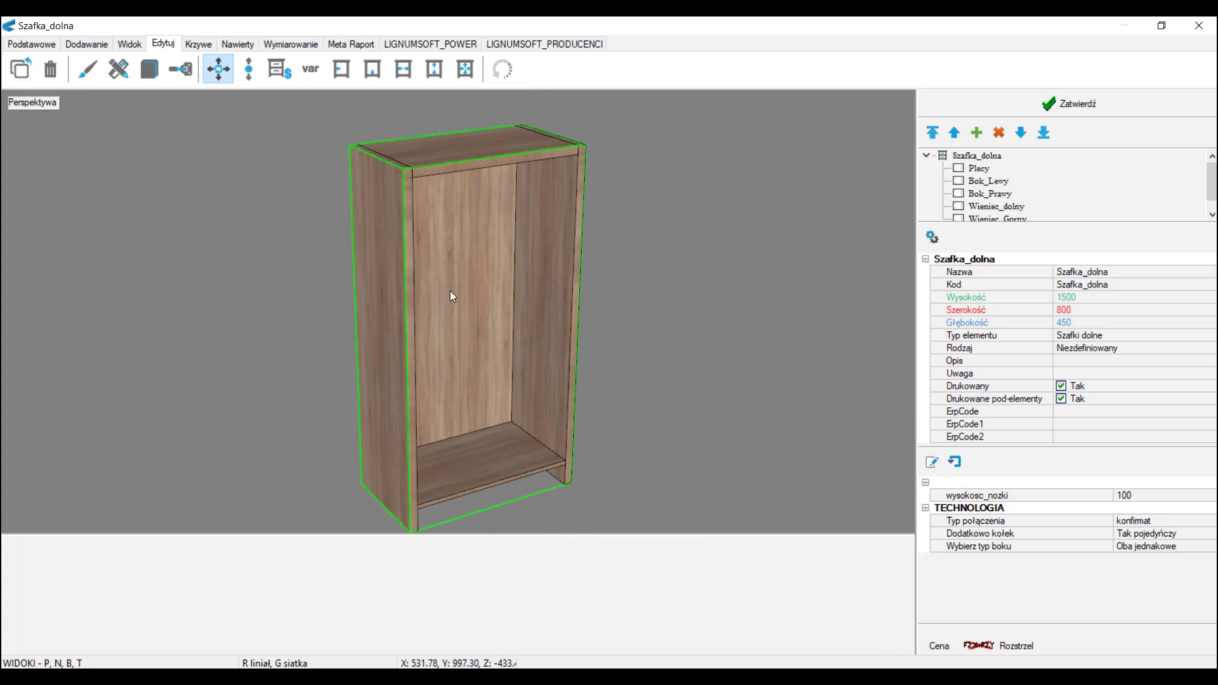
left_click(511, 473)
left_click(390, 359, "ctrl")
left_click(518, 181, "ctrl")
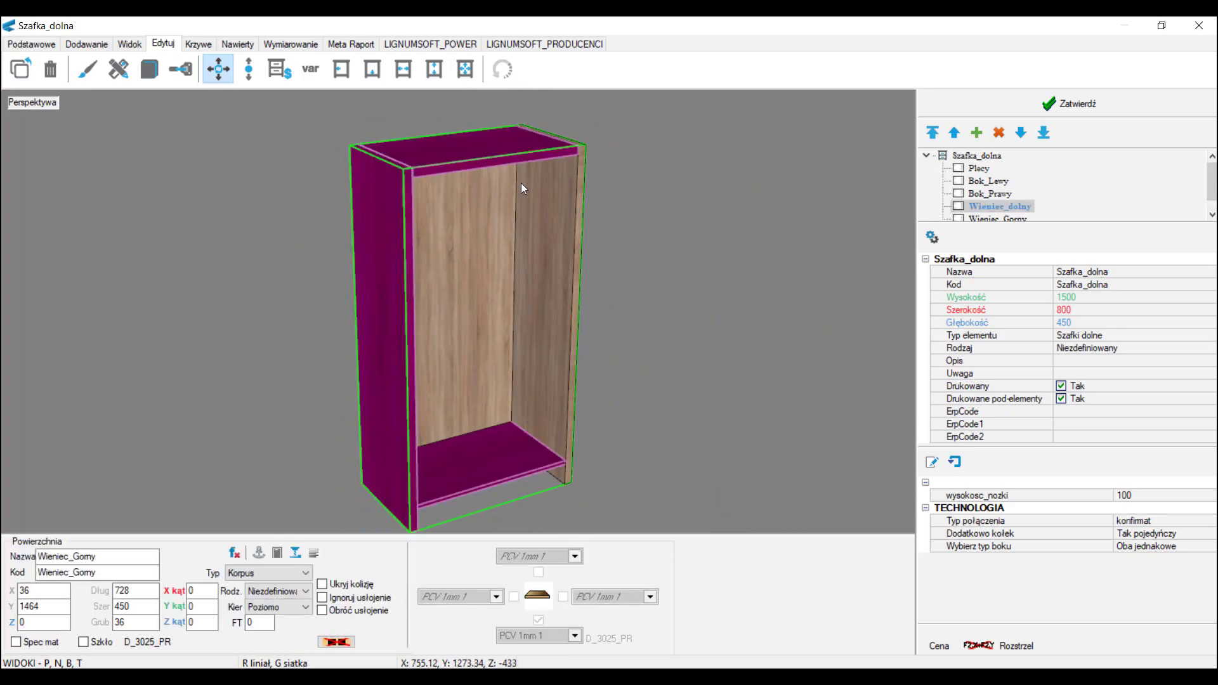
left_click(556, 210, "ctrl")
left_click(85, 45)
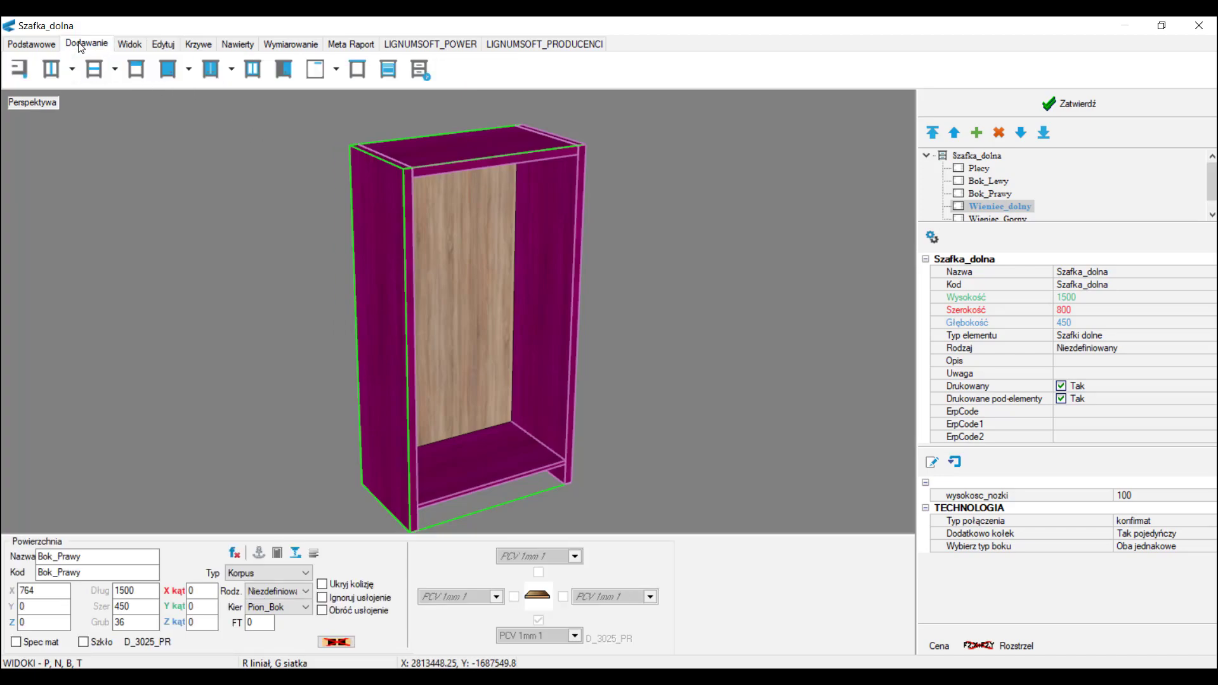
left_click(94, 68)
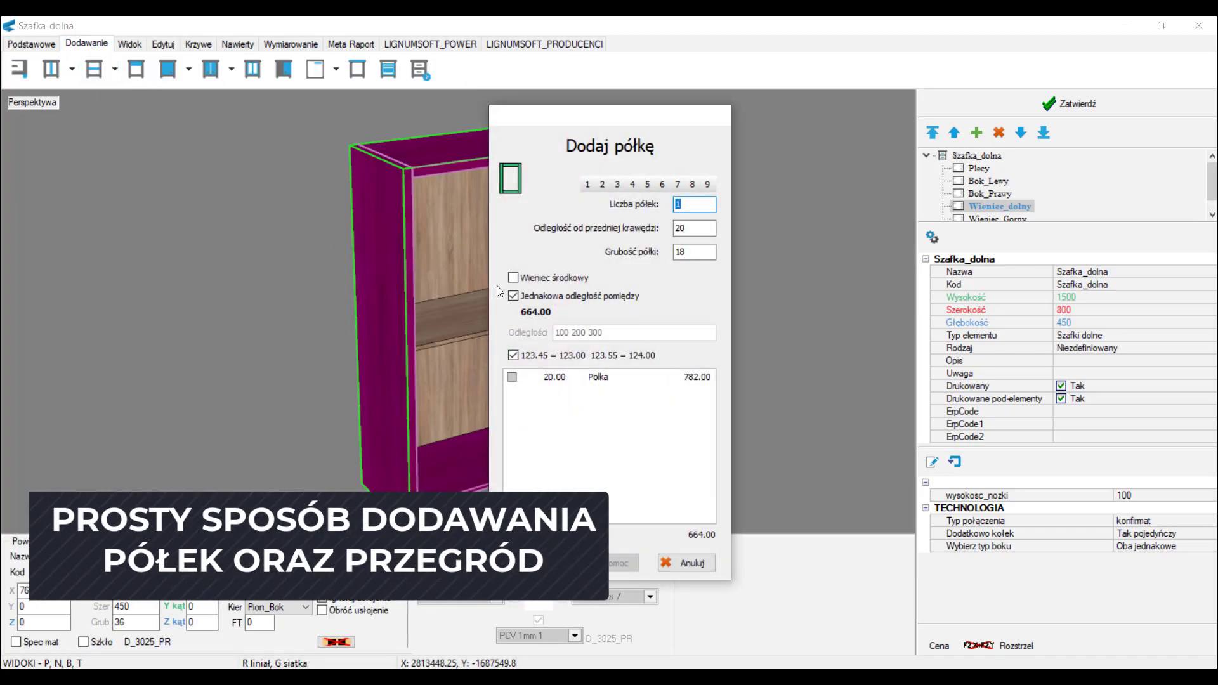
left_click(512, 277)
left_click(548, 297)
key("Tab")
type("200")
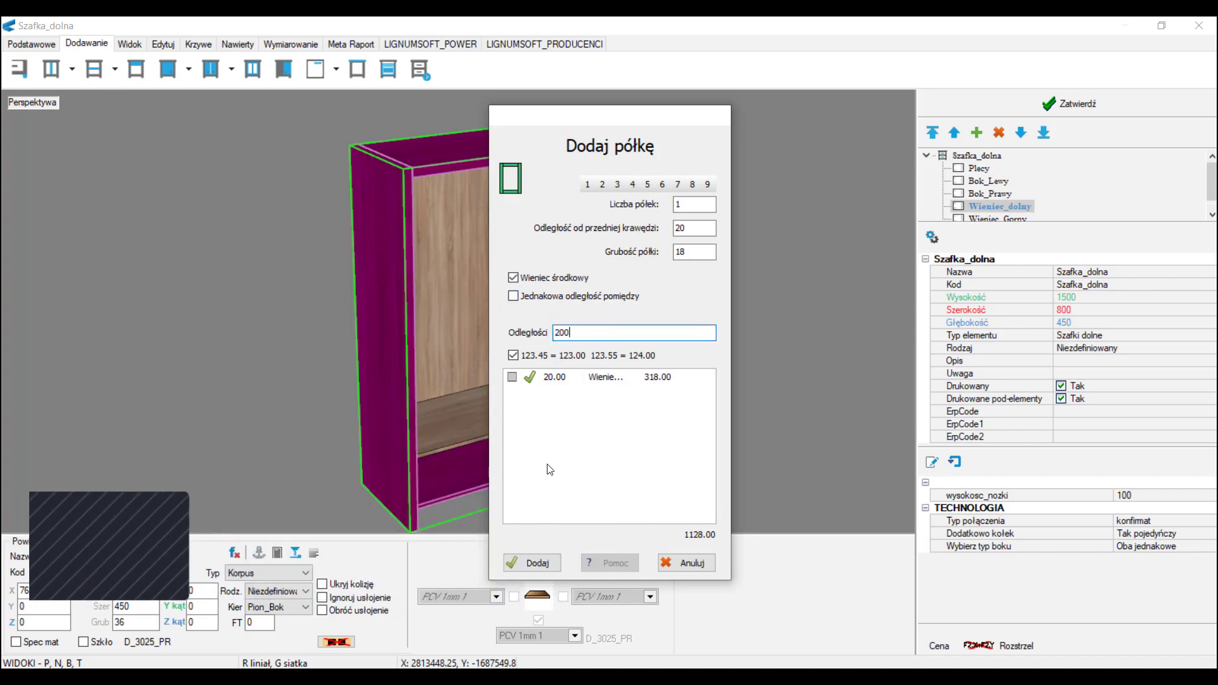
left_click(546, 562)
- Set the bottom panel back to Z -20 and reduce its width with the formula glebokosc-20
left_click(454, 482)
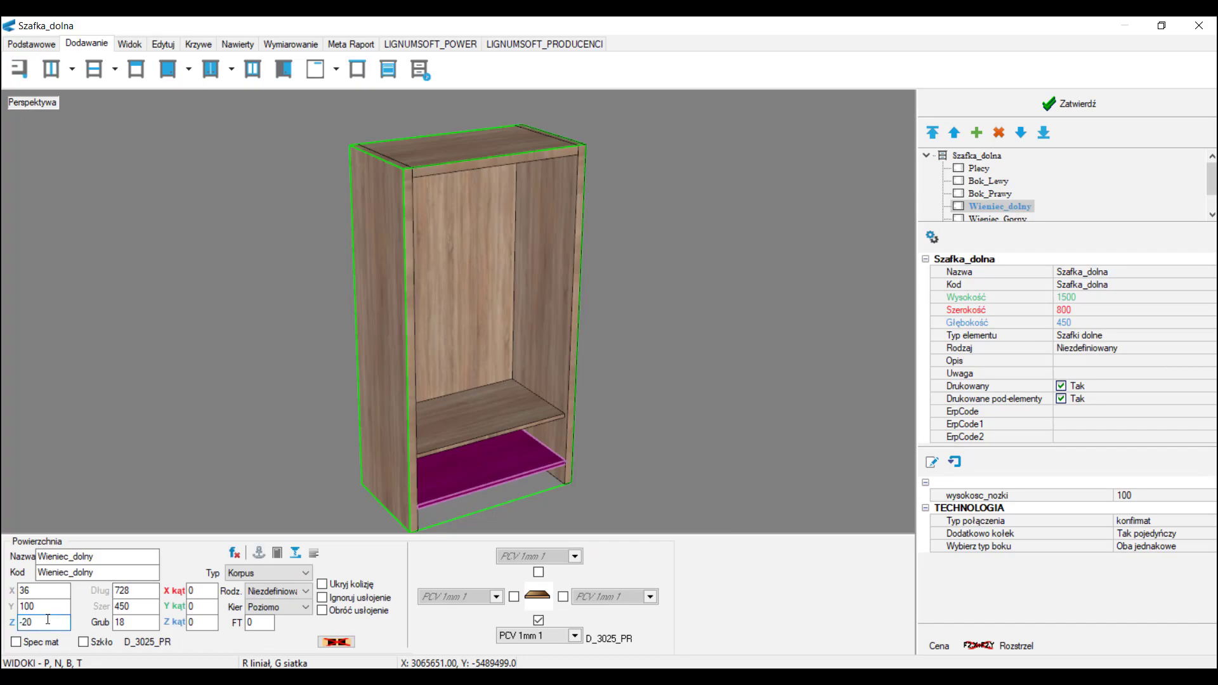
key("Return")
double_click(141, 606)
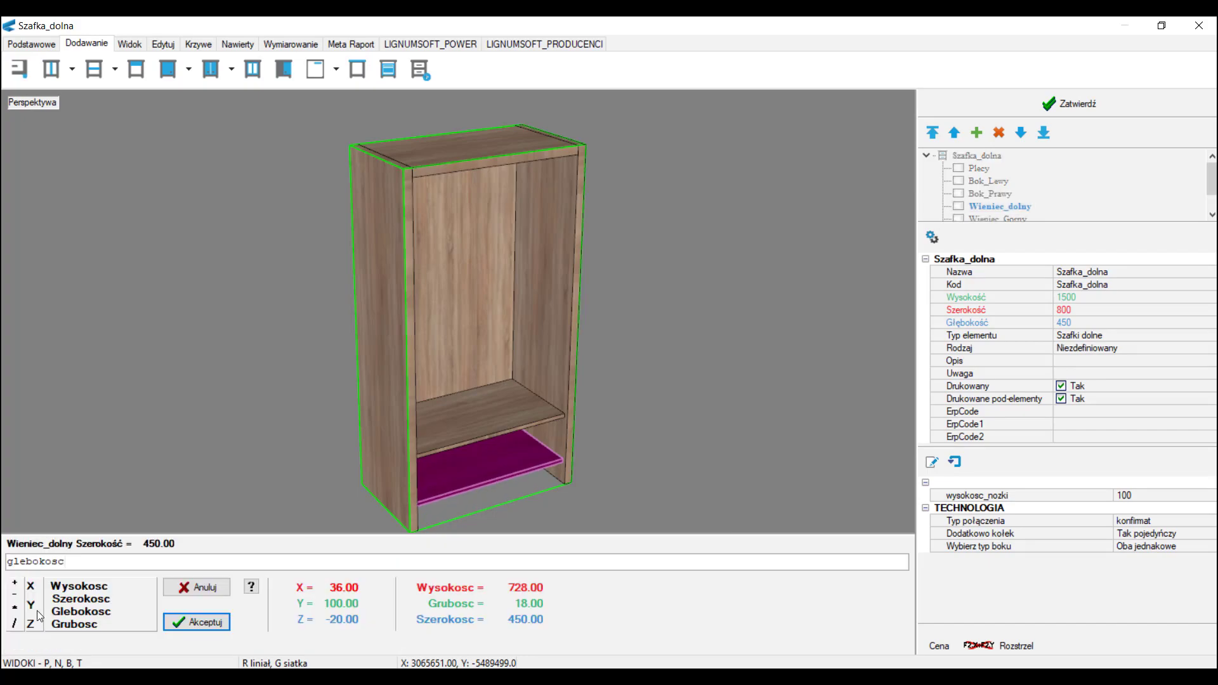
type("-20")
left_click(200, 623)
- Load the Tandem drawer from 03_Szuflady/AUTO_Blum_2019 for the space between both side panels, the bottom panel and the middle panel
left_click(457, 433)
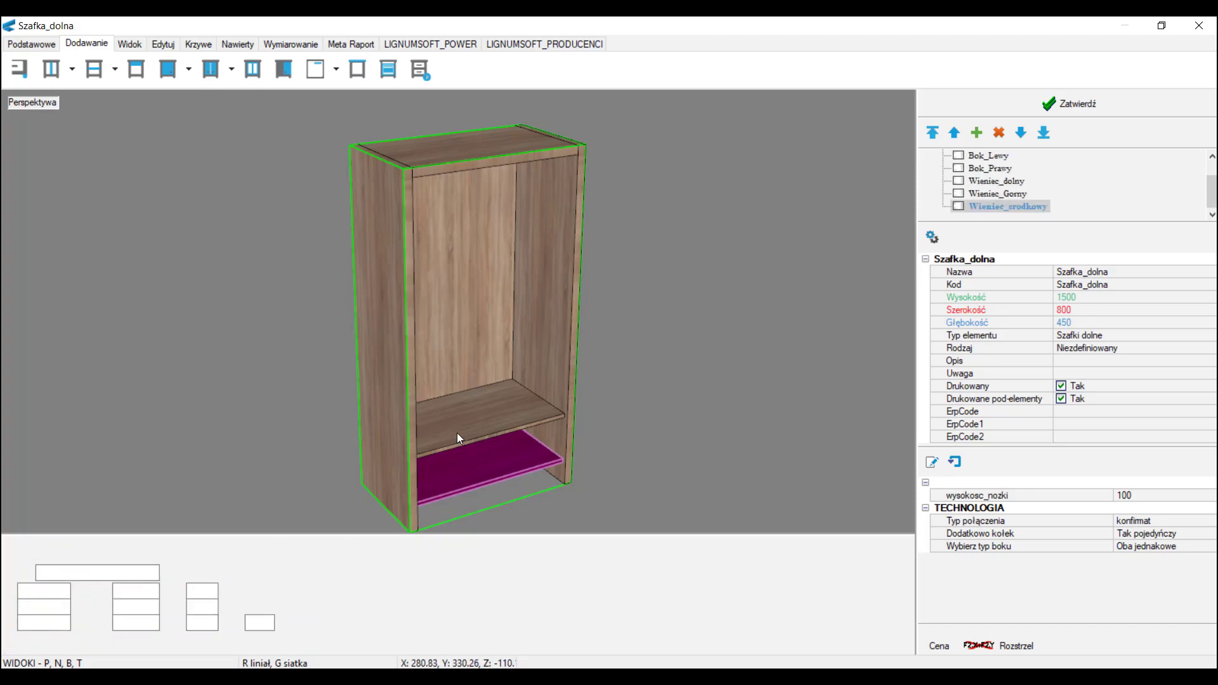
left_click(399, 447, "ctrl")
left_click(474, 463, "ctrl")
left_click(543, 353, "ctrl")
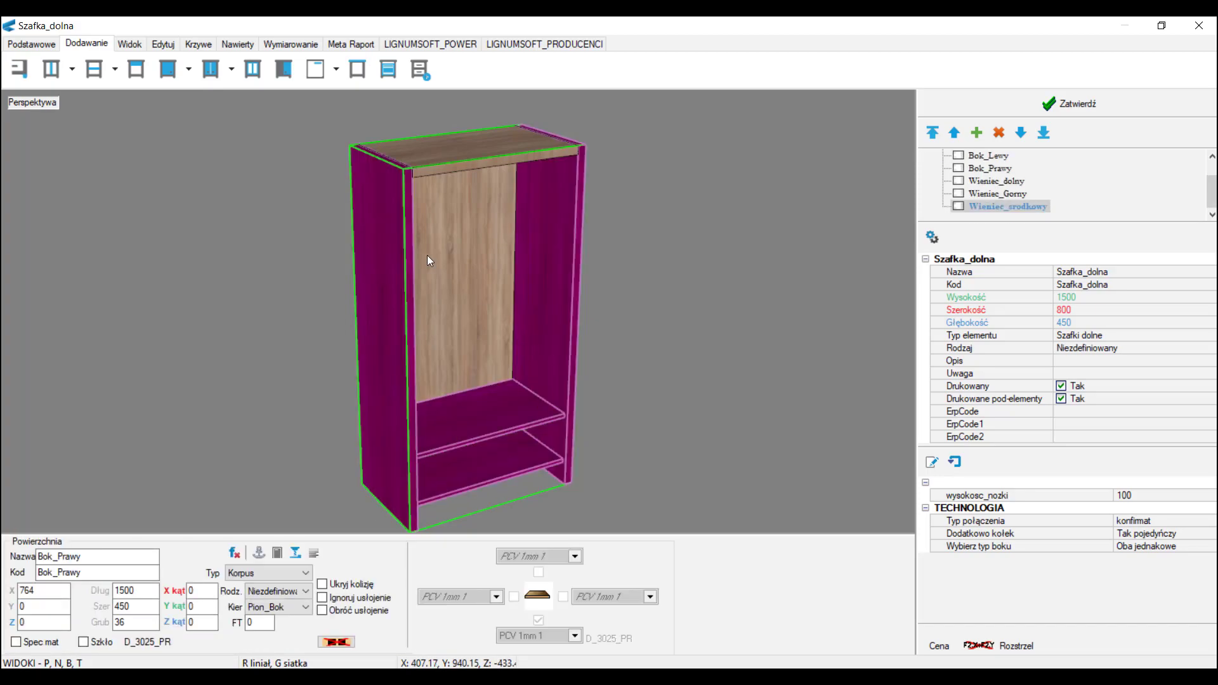
left_click(419, 70)
double_click(628, 230)
double_click(634, 231)
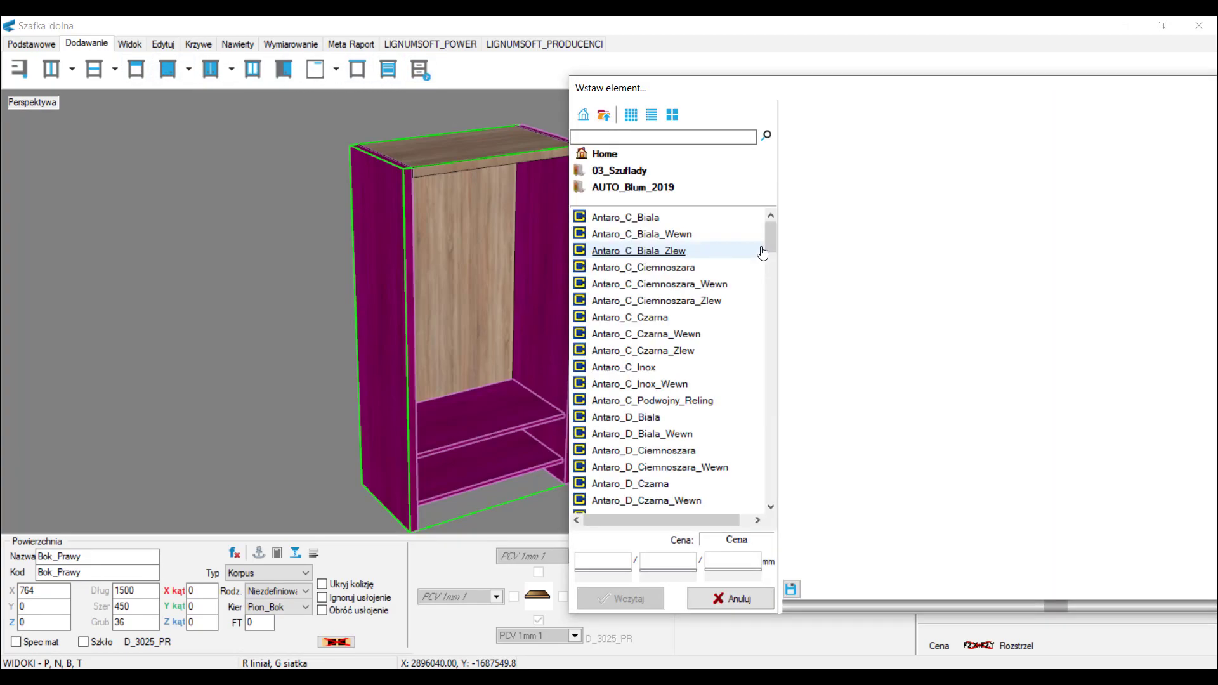
left_click_drag(773, 229, 765, 472)
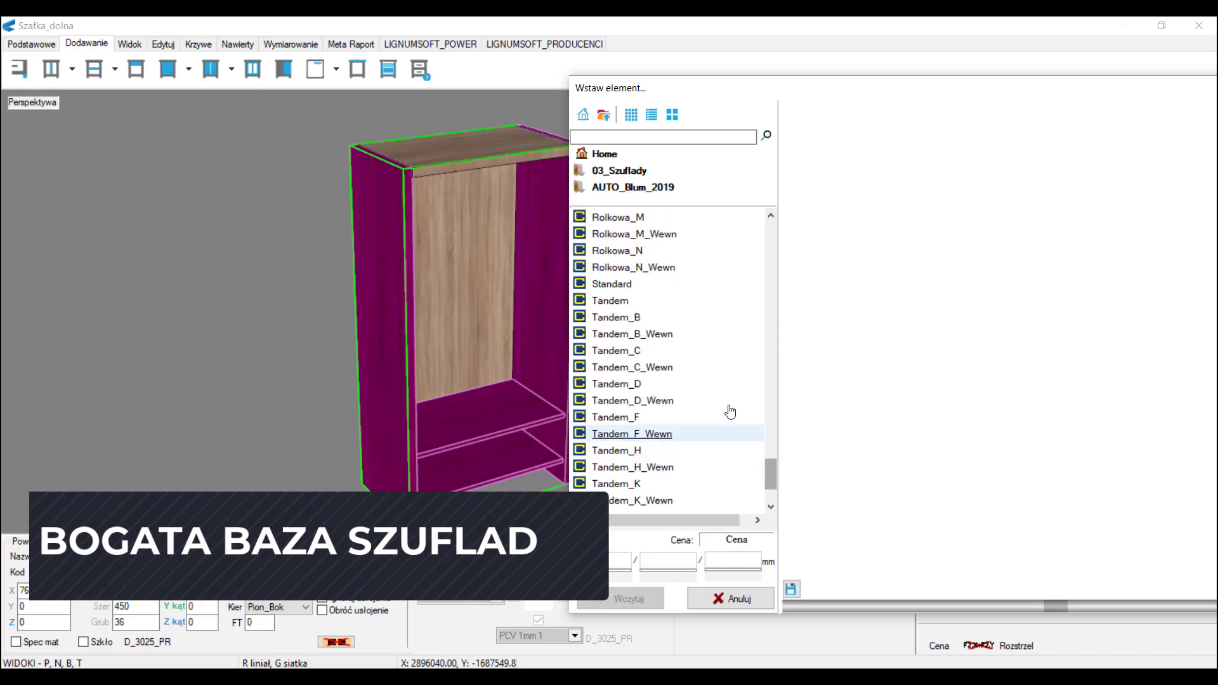
left_click(612, 300)
left_click(620, 598)
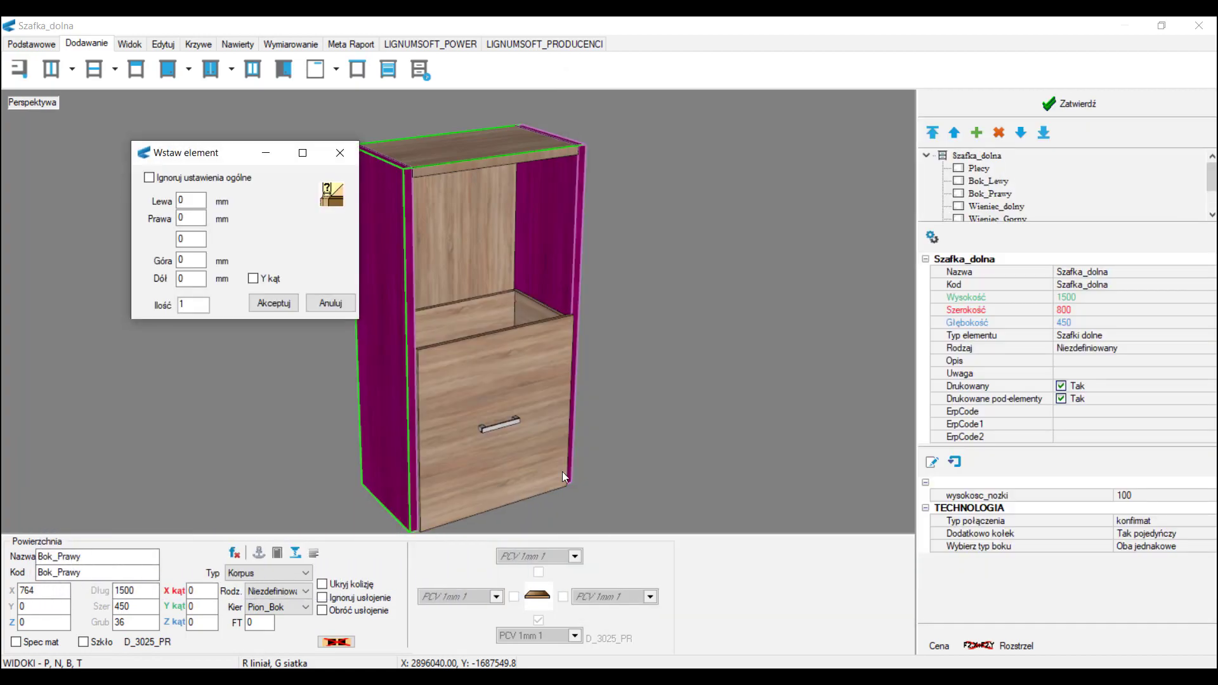
- Configure the drawer front's overlay as inset on all sides with Z position -20, and insert one drawer
left_click(344, 201)
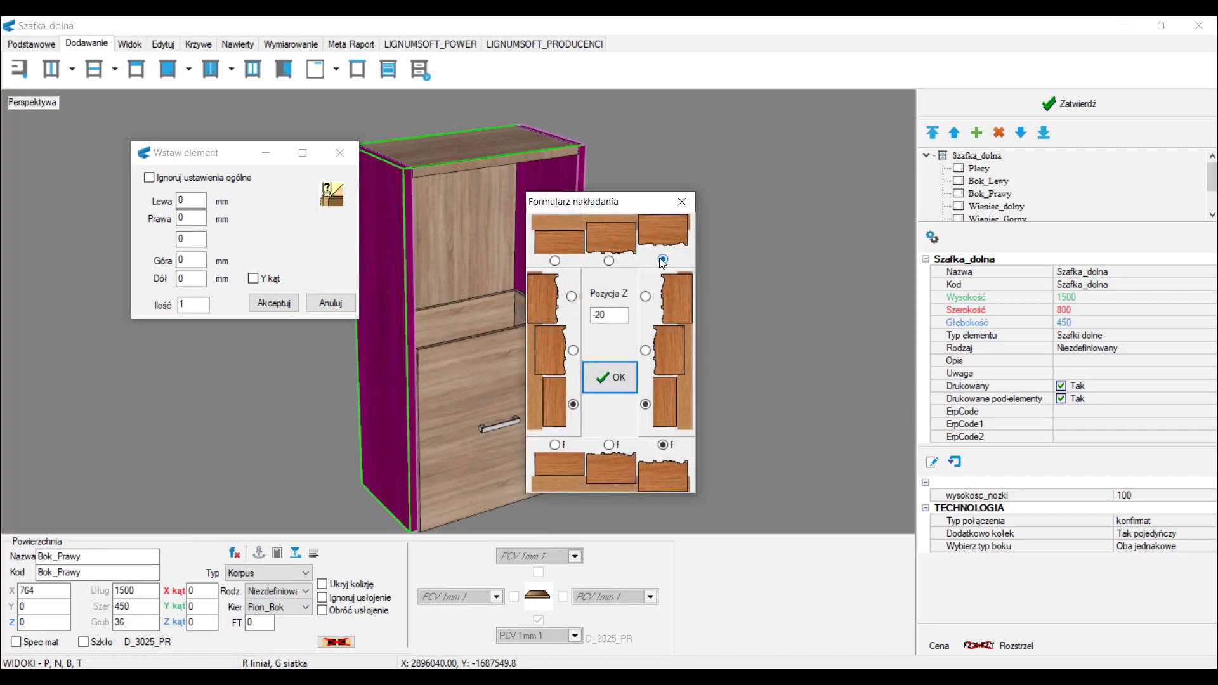
left_click(611, 380)
left_click(273, 303)
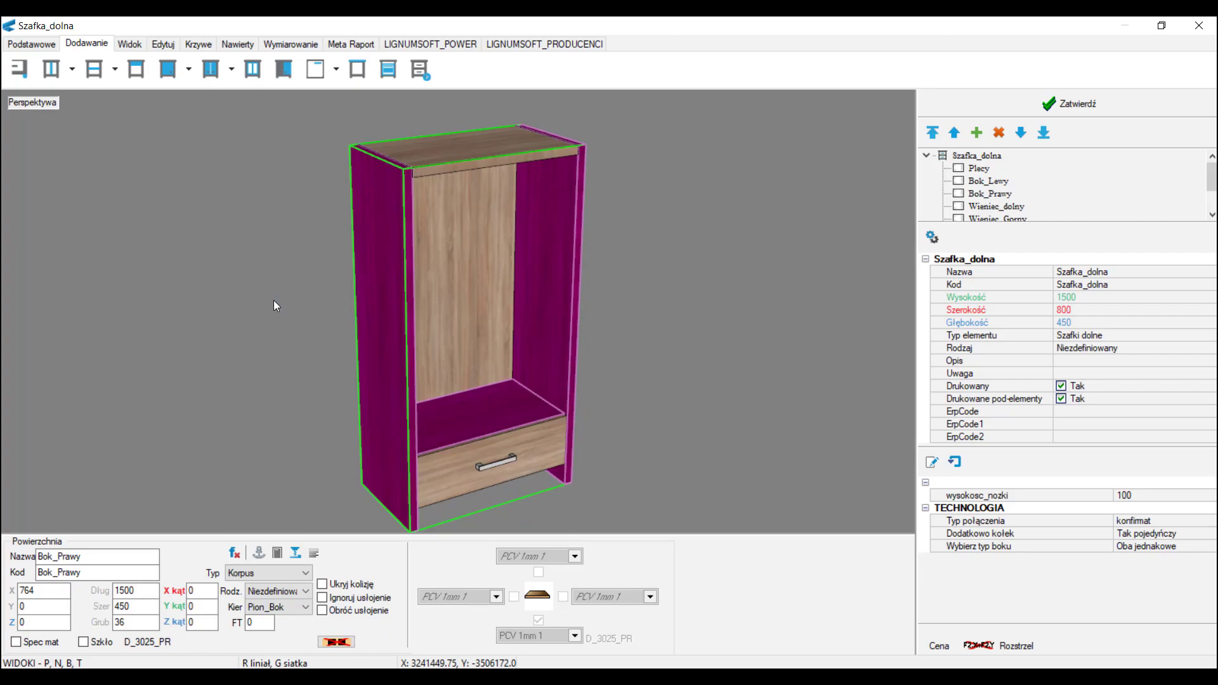
- Replace the Tandem drawer's front with the milled front Front_szuflady_frezowany_otwor_po... from the 02_Fronty library
left_click(19, 48)
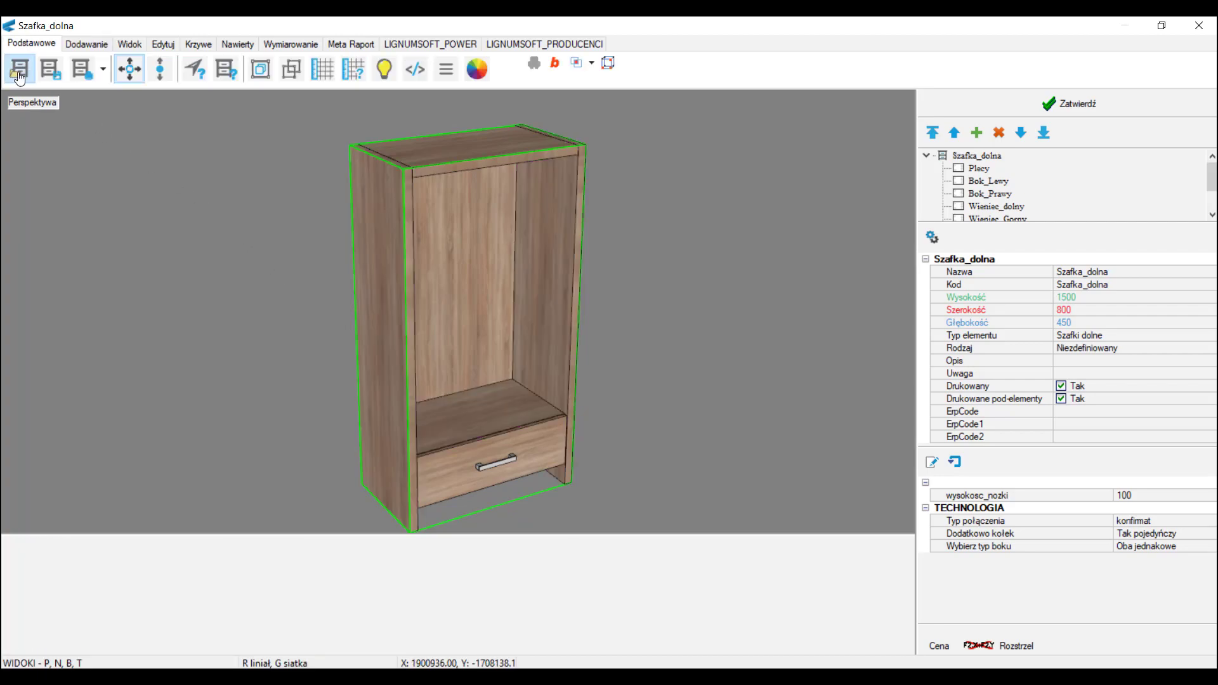
left_click(18, 69)
double_click(634, 210)
left_click_drag(770, 237, 770, 386)
left_click(706, 283)
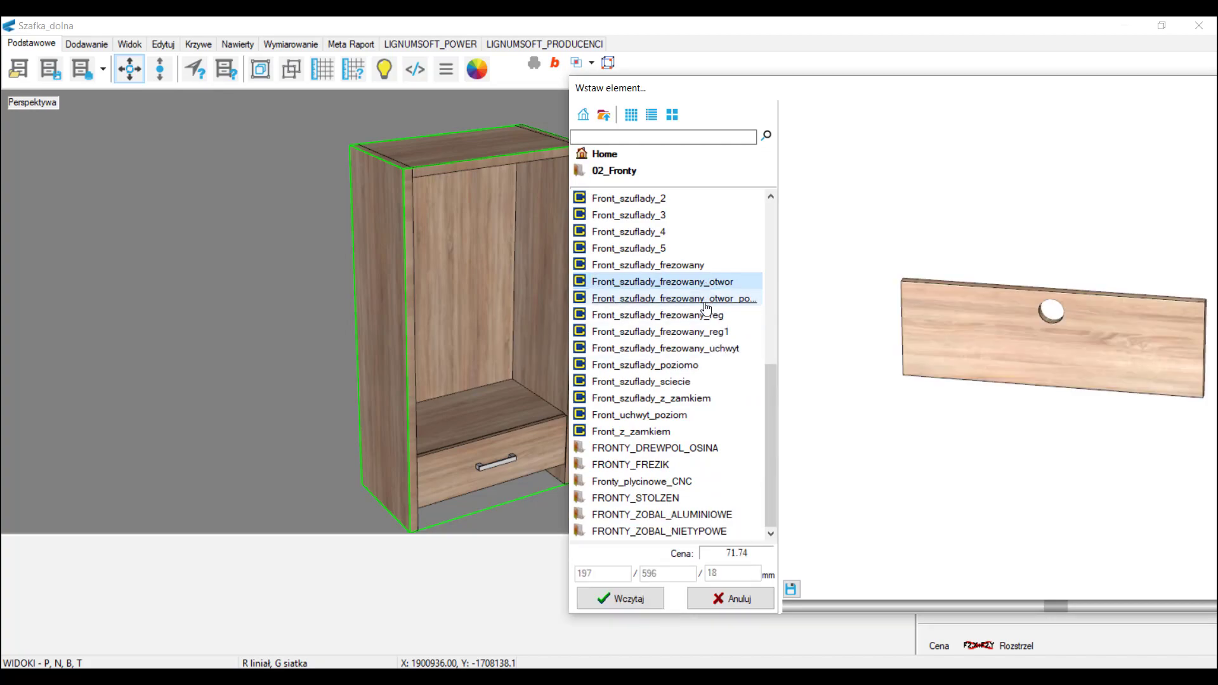
left_click(704, 299)
left_click(704, 315)
left_click(704, 332)
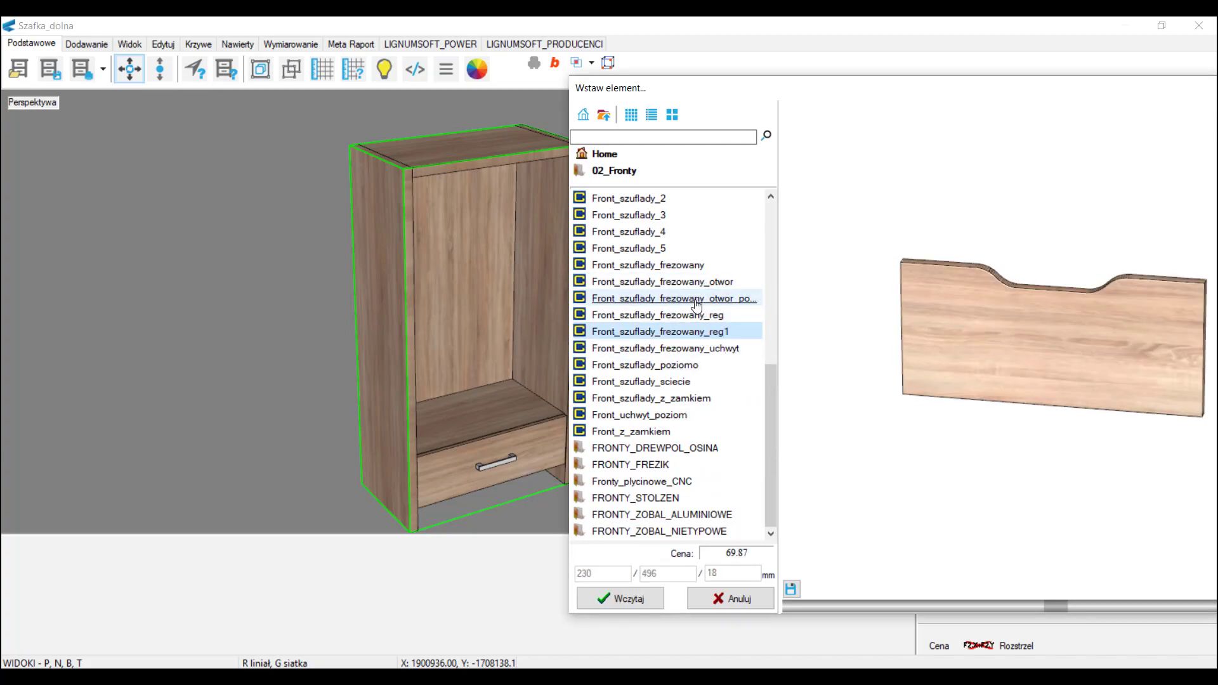
left_click(698, 298)
left_click(620, 598)
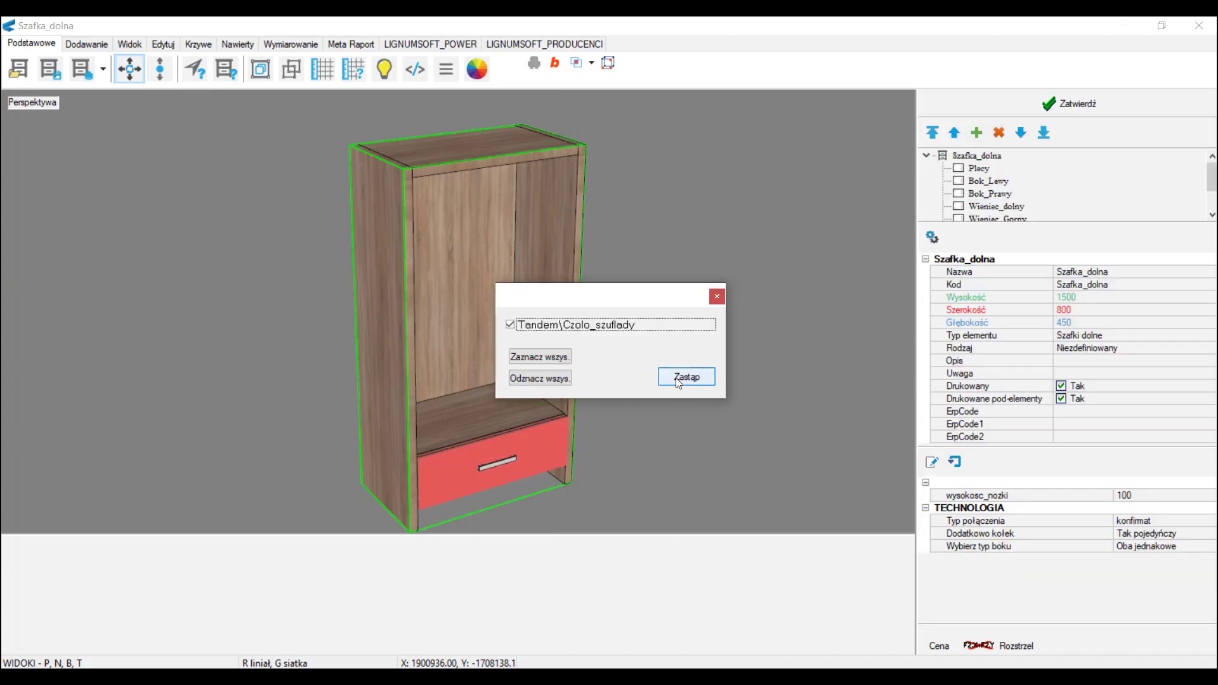
left_click(677, 378)
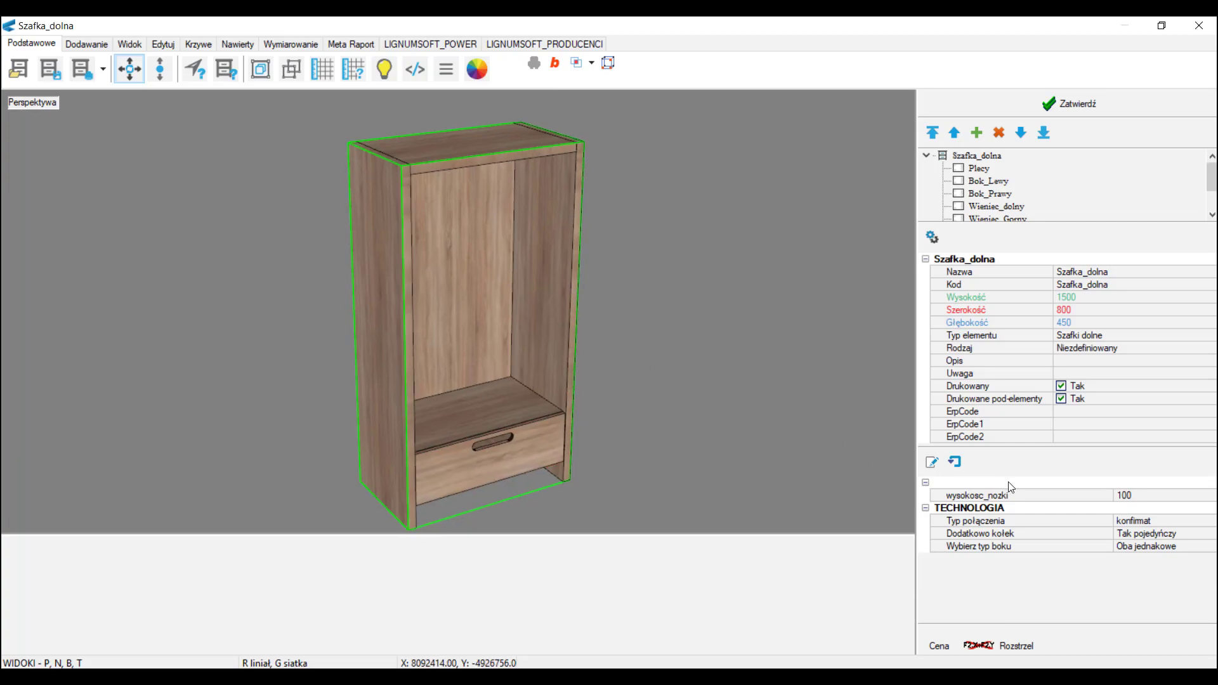
- Set the cabinet's leg height (wysokosc_nozki) to 200
left_click(1136, 496)
type("200")
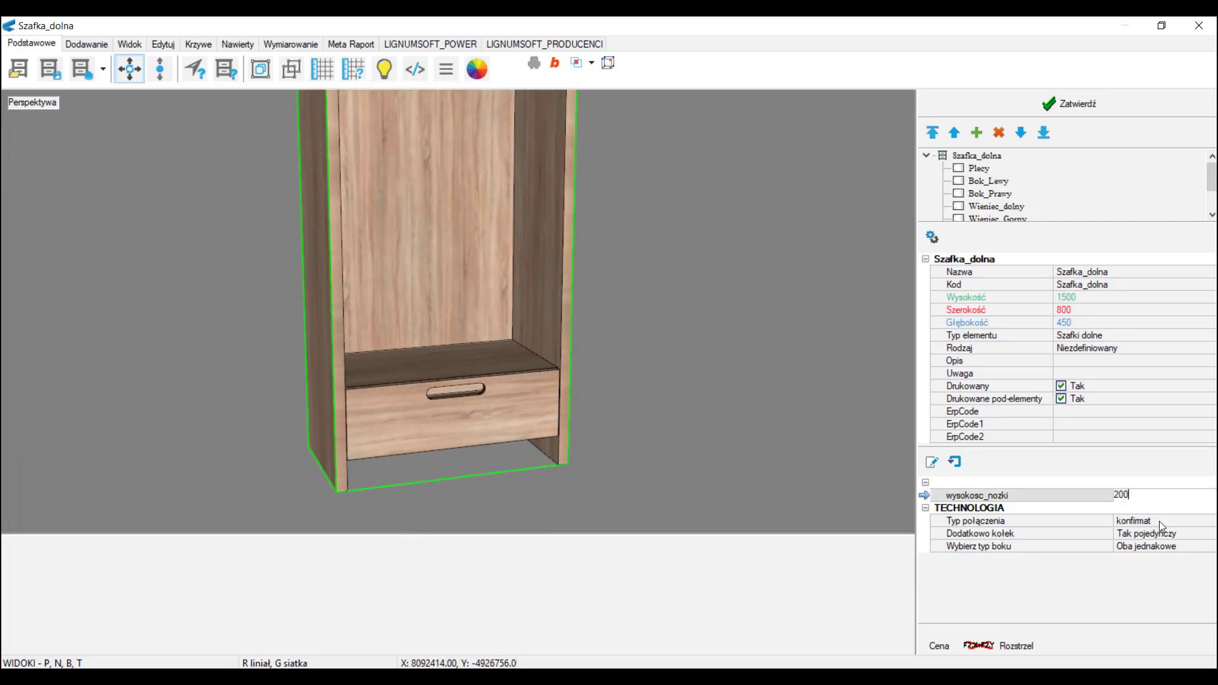
key("Return")
- Add four equally spaced 18 mm middle panels (Wieniec środkowy) above the existing middle panel, set back 20 mm from the front edge
scroll(573, 443, "down", 3)
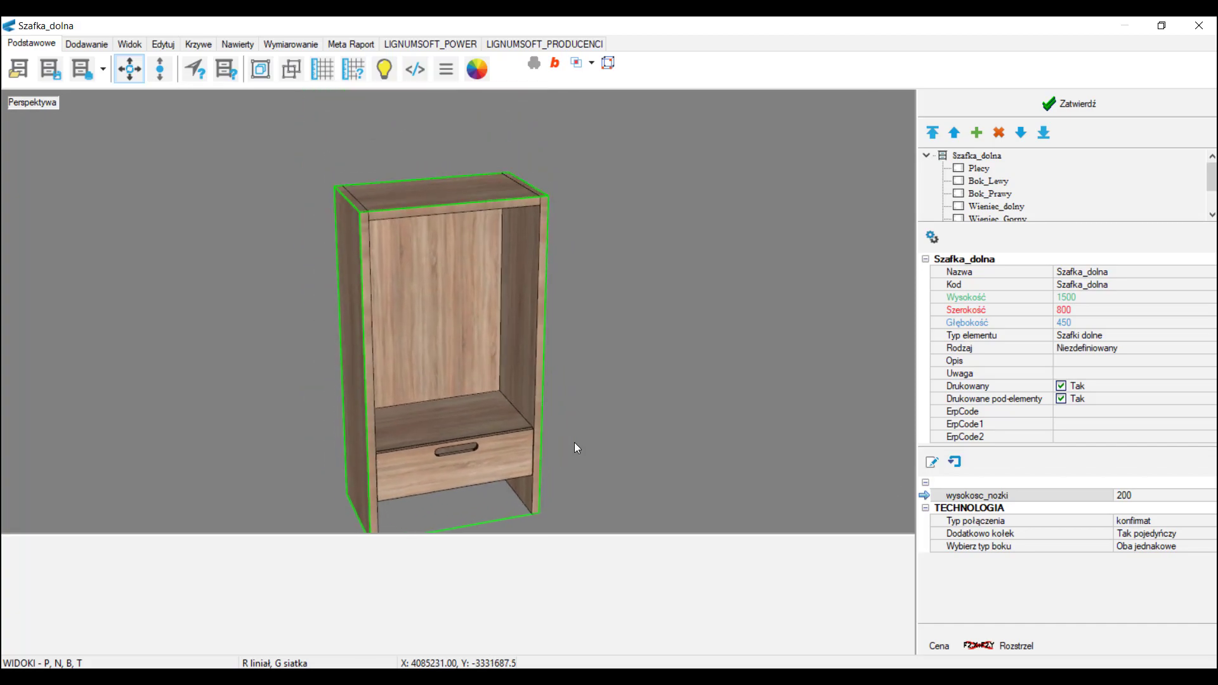
scroll(493, 405, "up", 3)
left_click(477, 402)
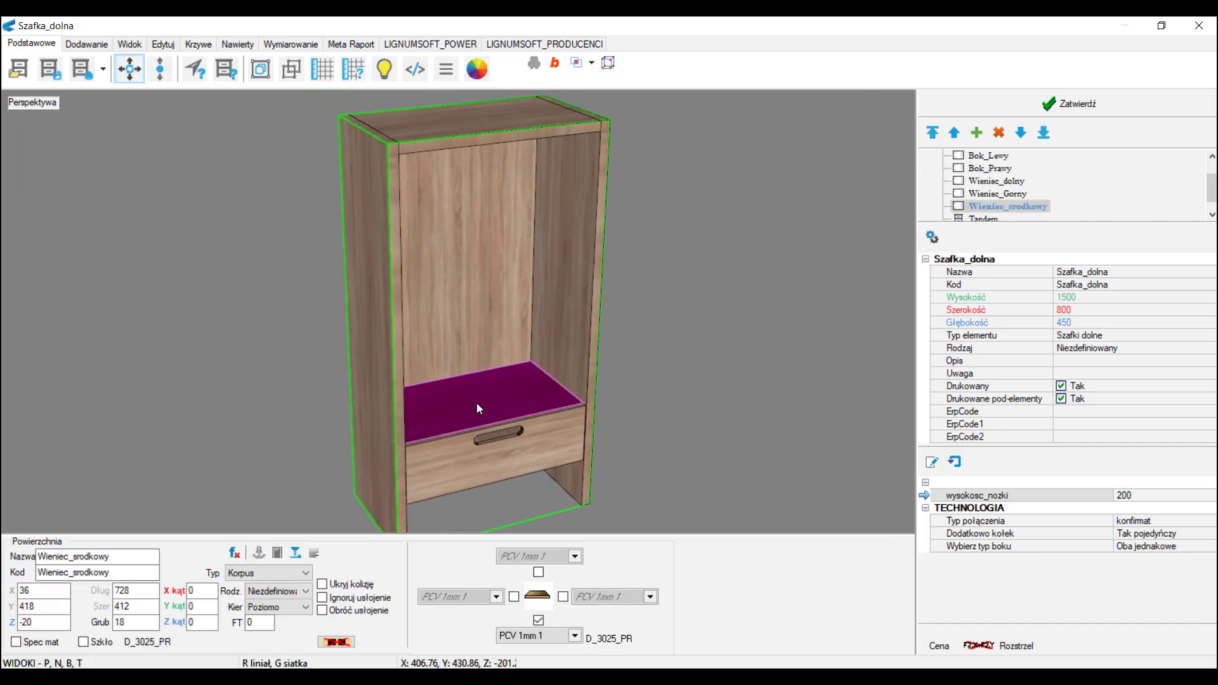
left_click(375, 308, "ctrl")
left_click(441, 128, "ctrl")
left_click(551, 212, "ctrl")
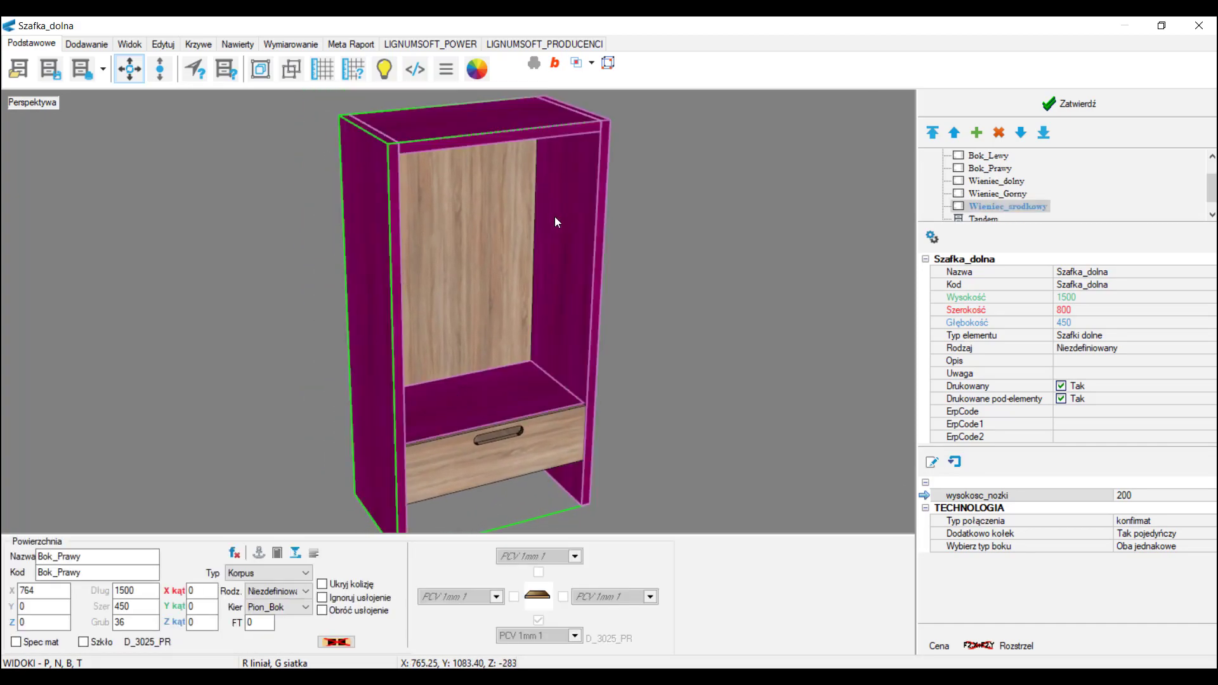
left_click(75, 48)
left_click(94, 69)
left_click(478, 253)
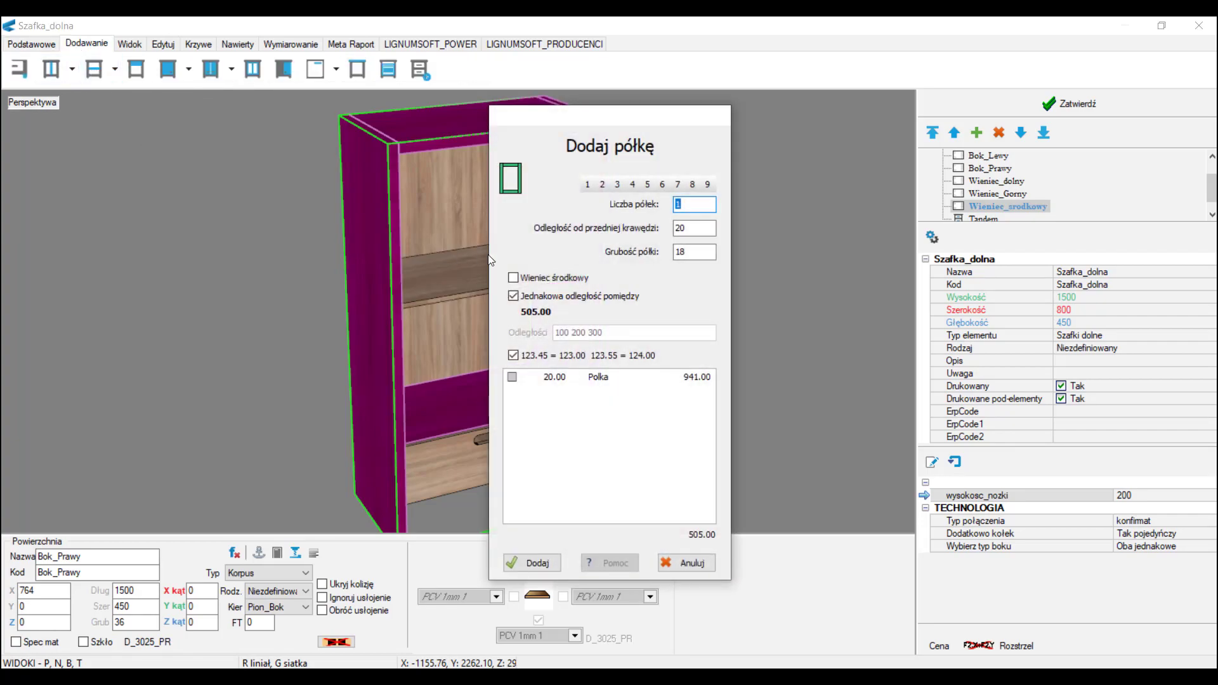
left_click(633, 184)
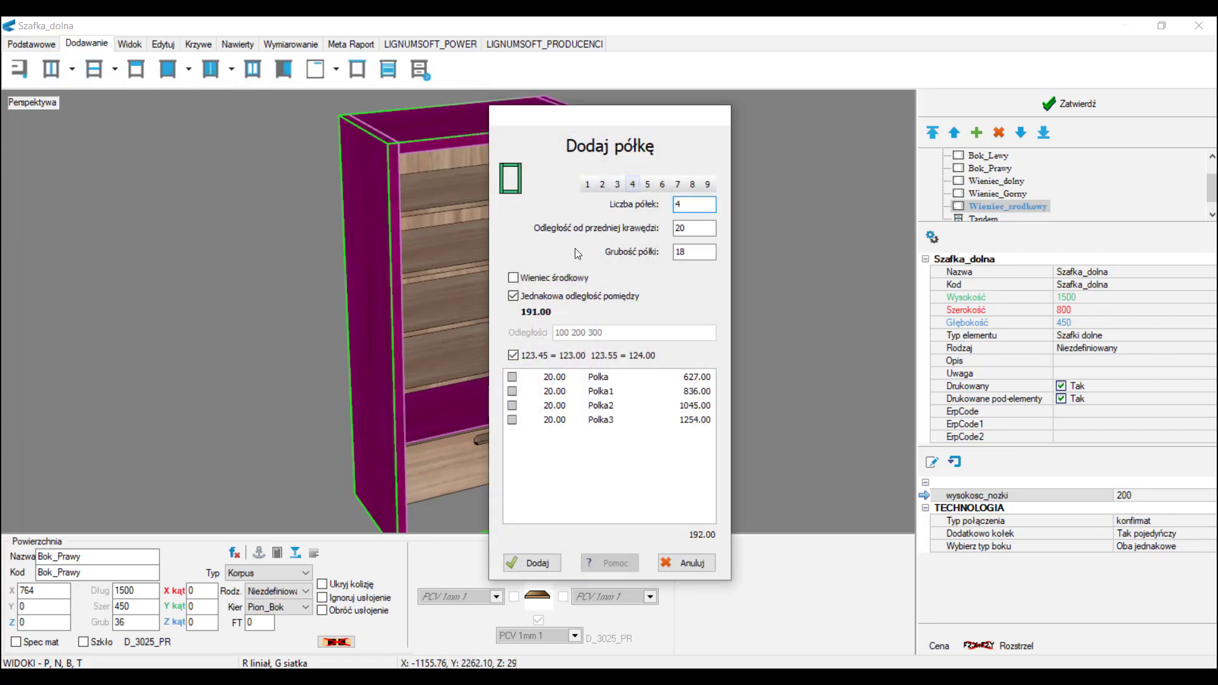
left_click(514, 278)
left_click(553, 563)
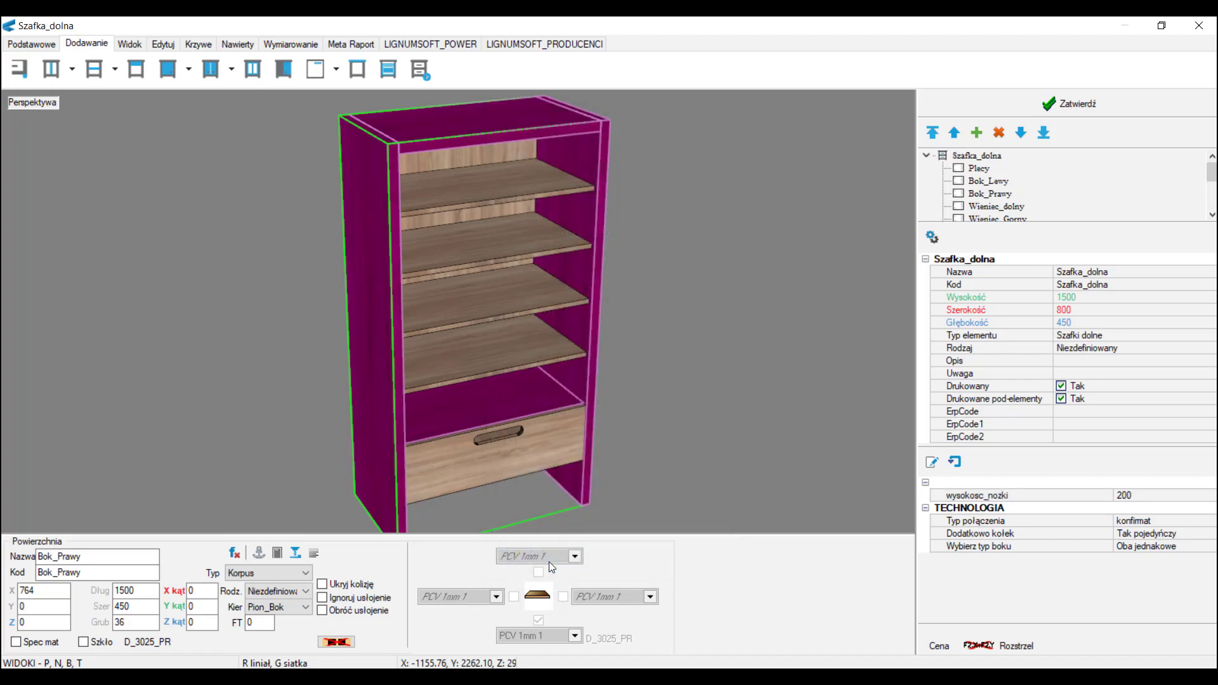
- Add two equally spaced vertical partitions (Przegroda), 18 mm thick and 20 mm from the front edge
left_click(482, 181)
left_click_drag(617, 116, 788, 111)
left_click(771, 181)
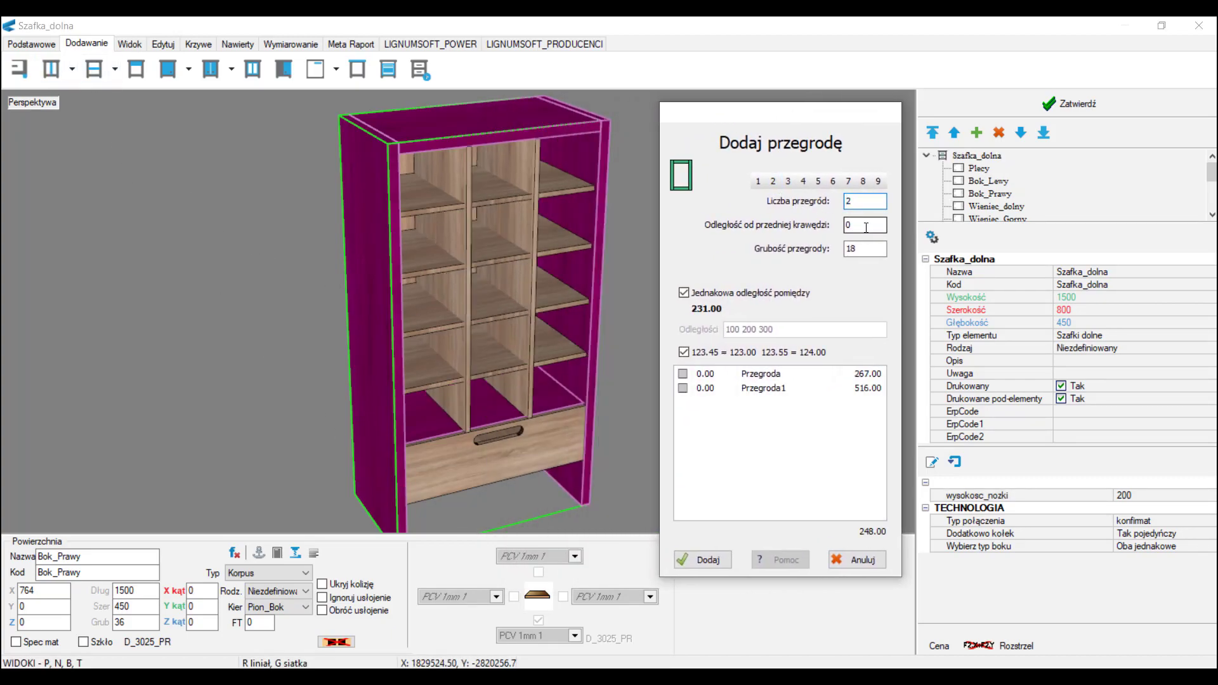
type("20")
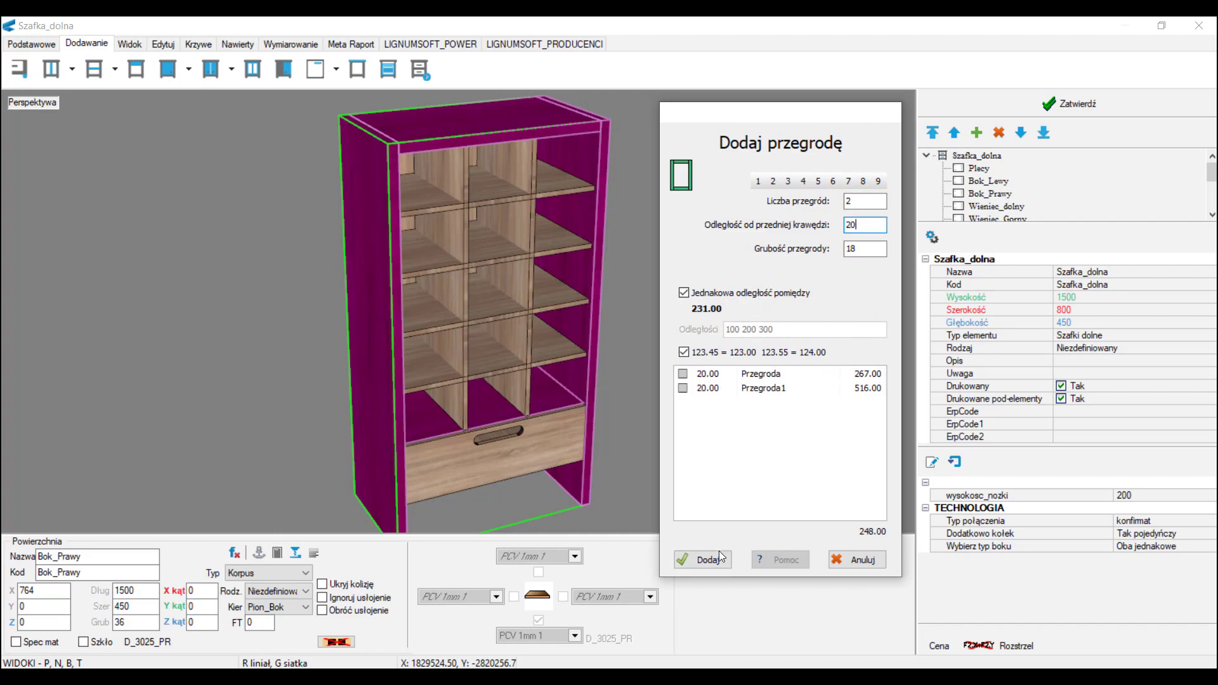
left_click(710, 558)
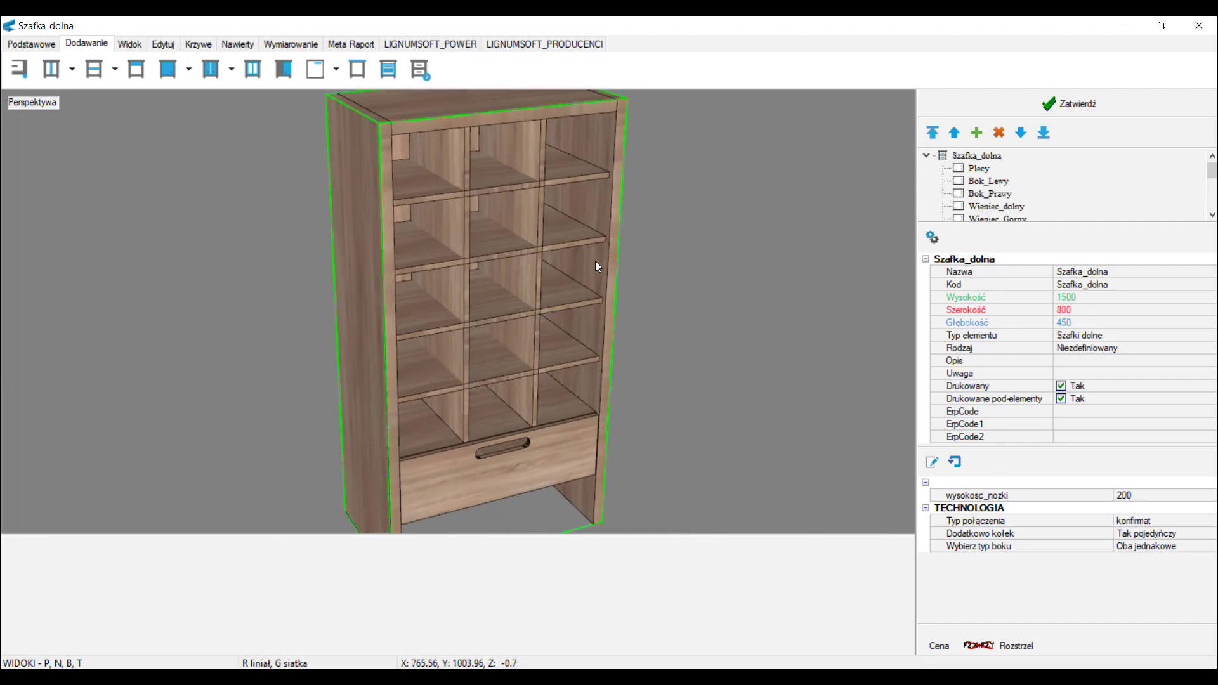
- Set the X position of the uppermost middle panel with the formula przegroda1.x
scroll(595, 260, "up", 6)
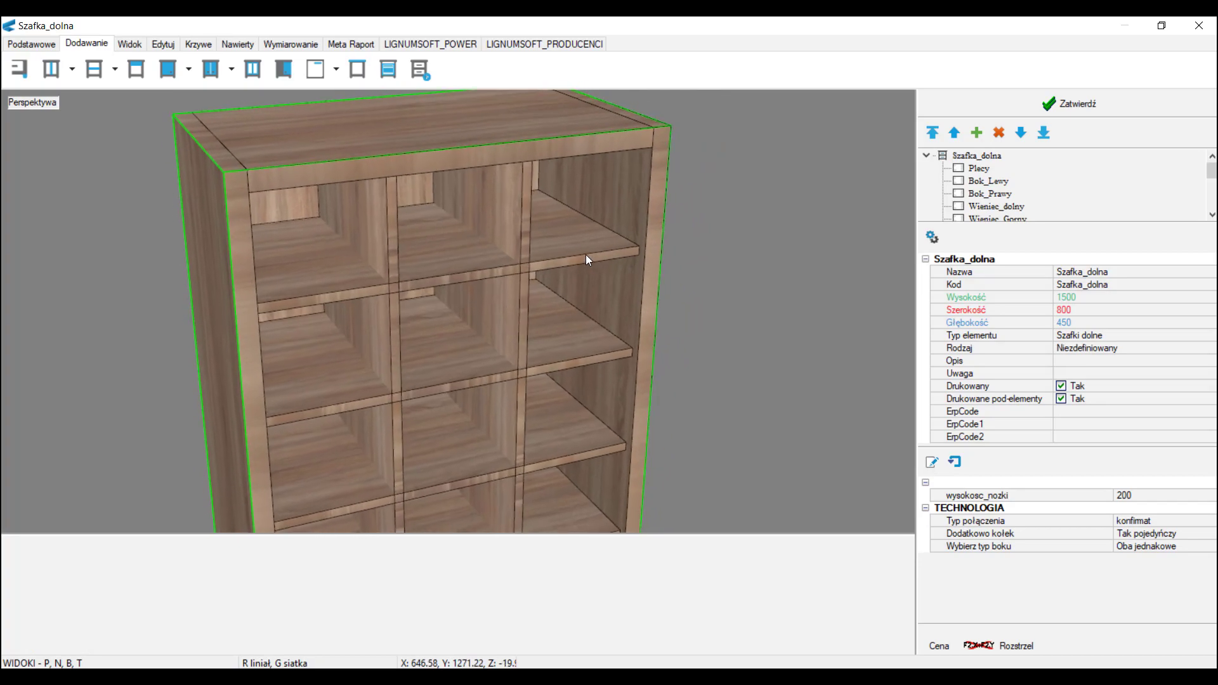
scroll(584, 254, "down", 2)
left_click(575, 246)
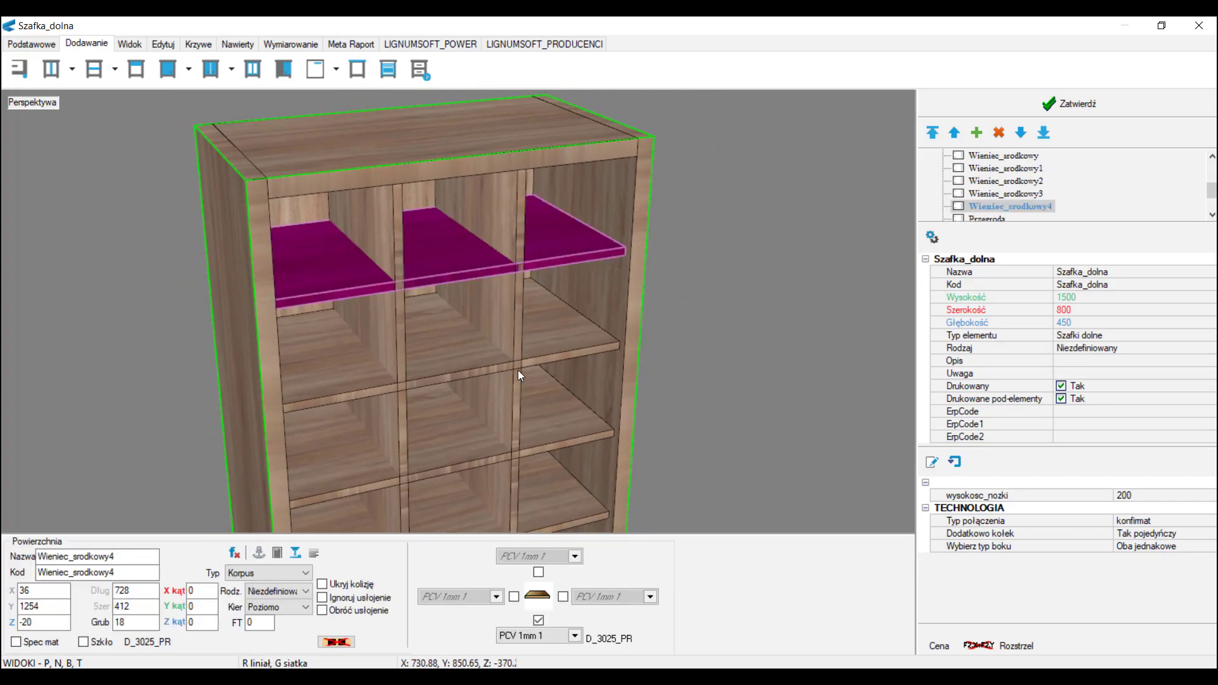
double_click(23, 590)
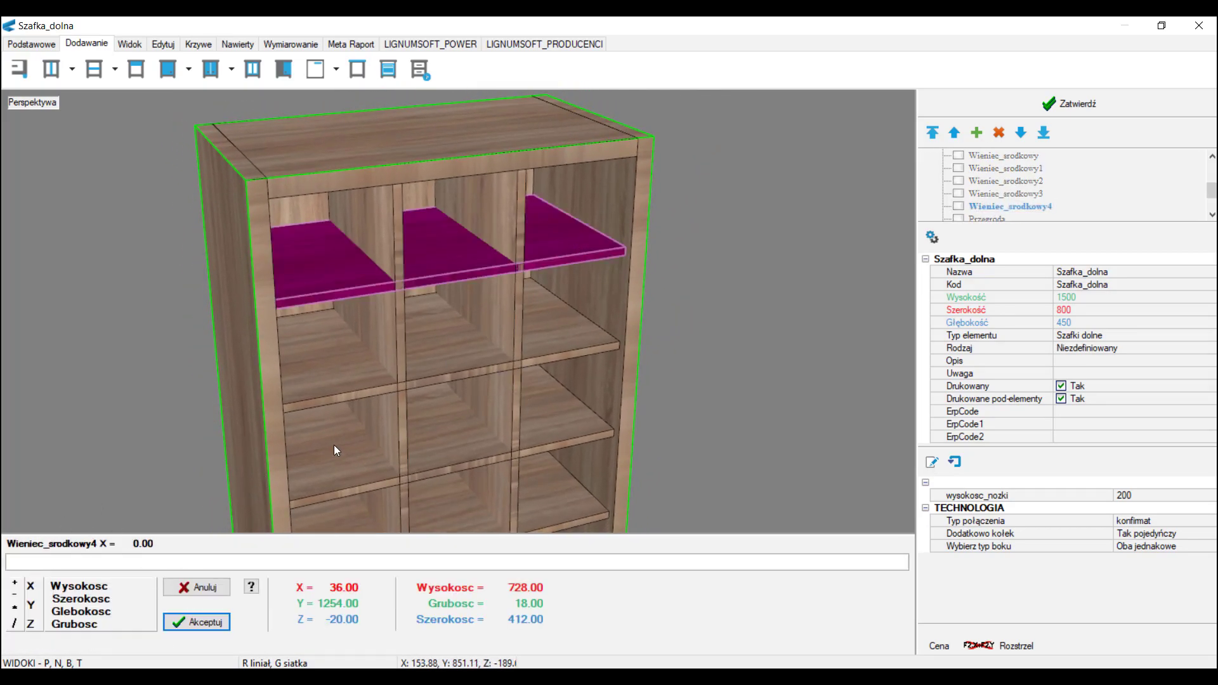
left_click(513, 224)
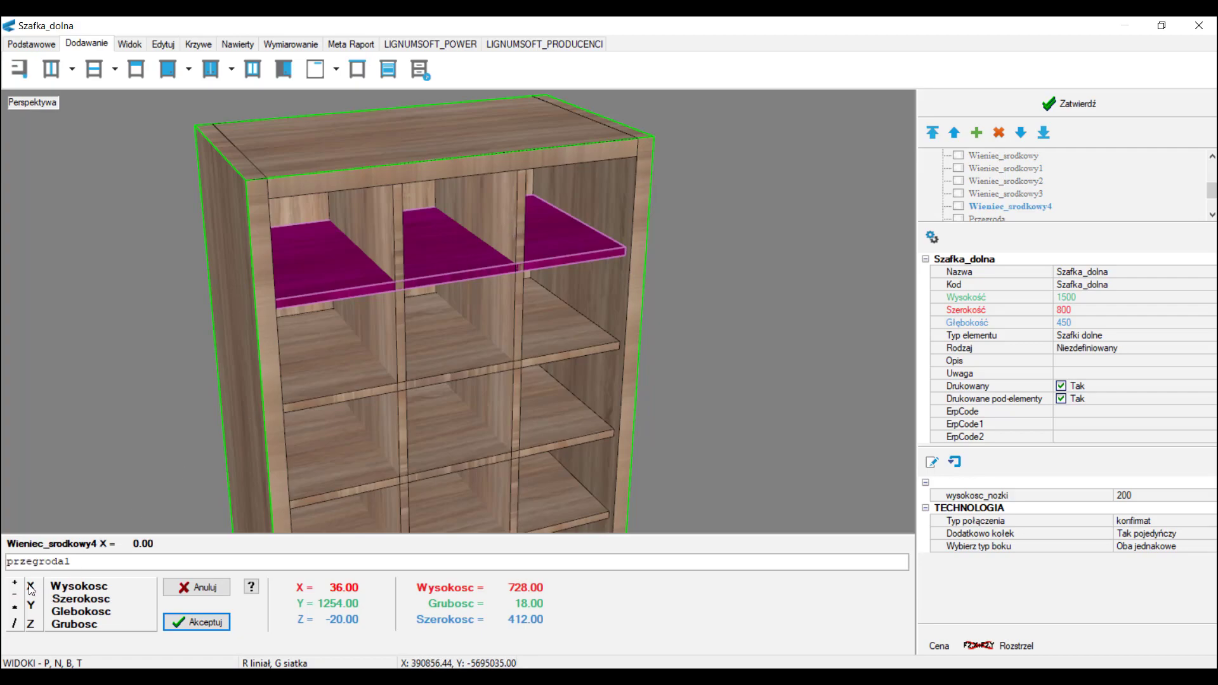
left_click(209, 624)
- Set the uppermost middle panel's length with a formula based on the right side panel and przegroda1, limiting it to the right compartment
double_click(154, 591)
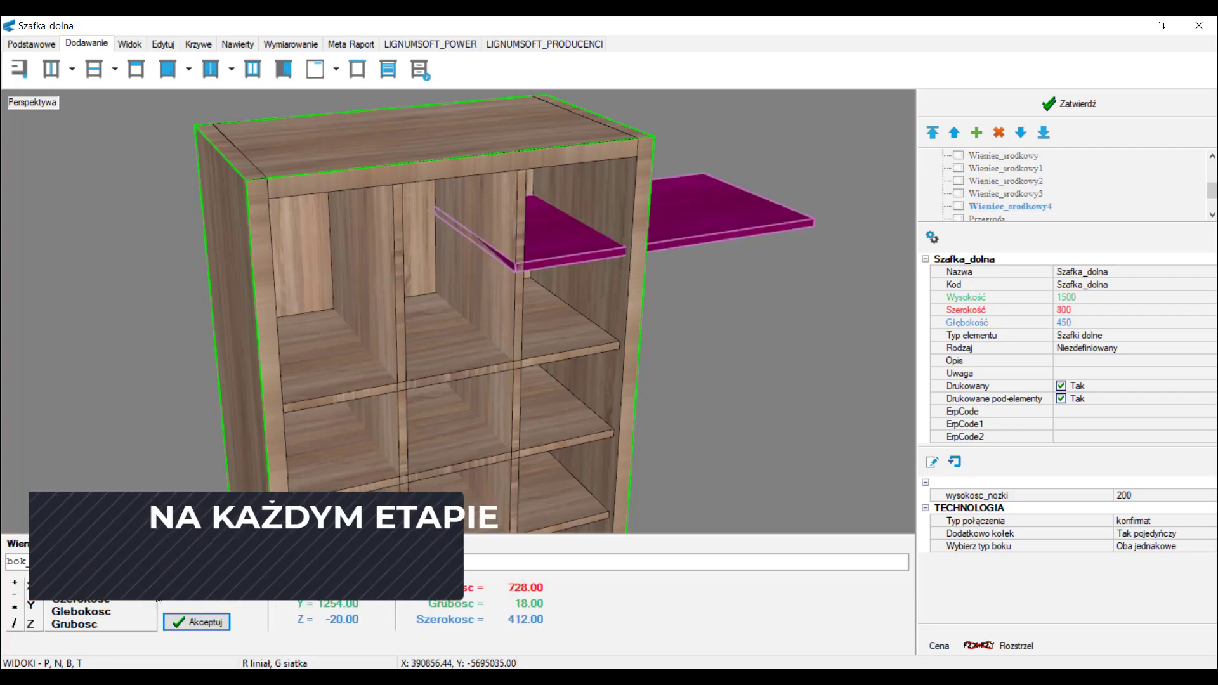
left_click_drag(126, 562, 3, 562)
key("BackSpace")
left_click(612, 287)
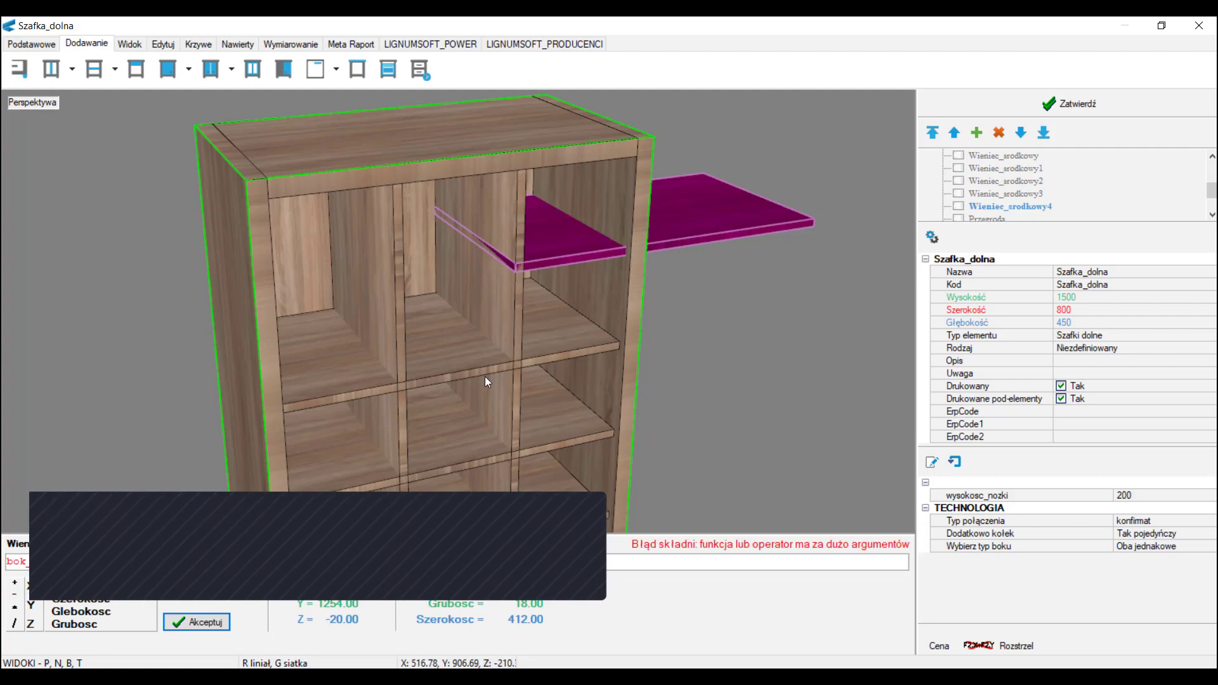
left_click(211, 623)
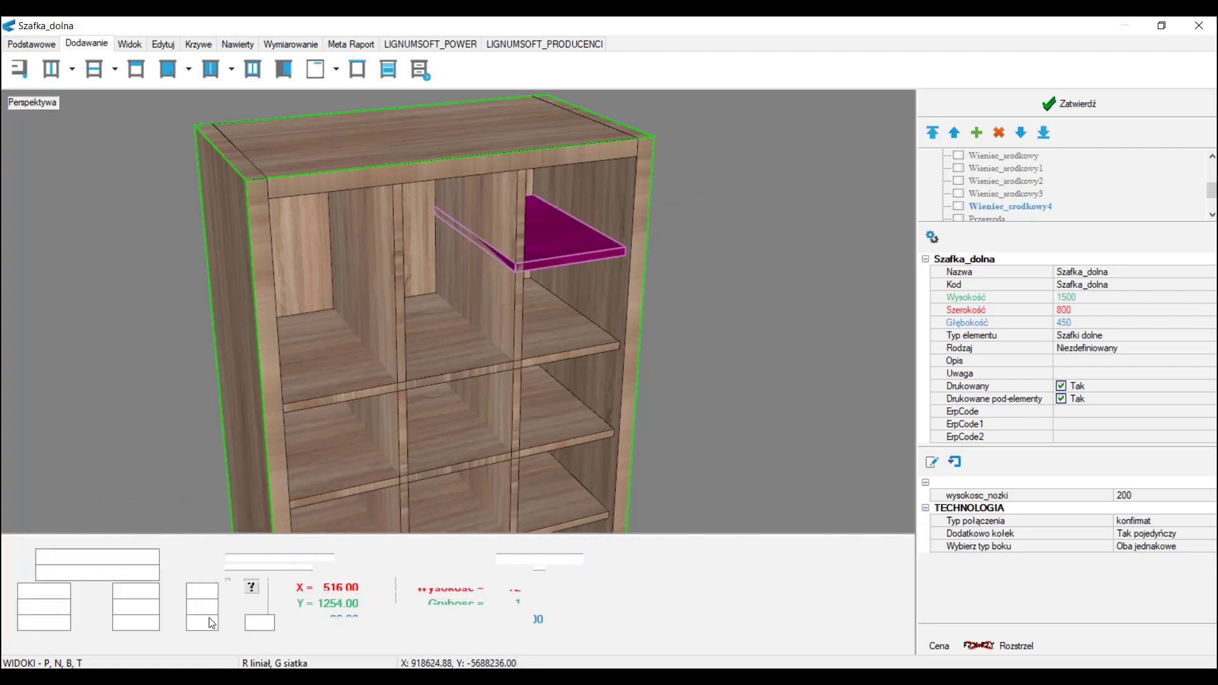
- Set the length of the second middle panel from the top with the formula przegroda1.x-bok_lewy.grubosc+przegroda1.grubosc
left_click(477, 351)
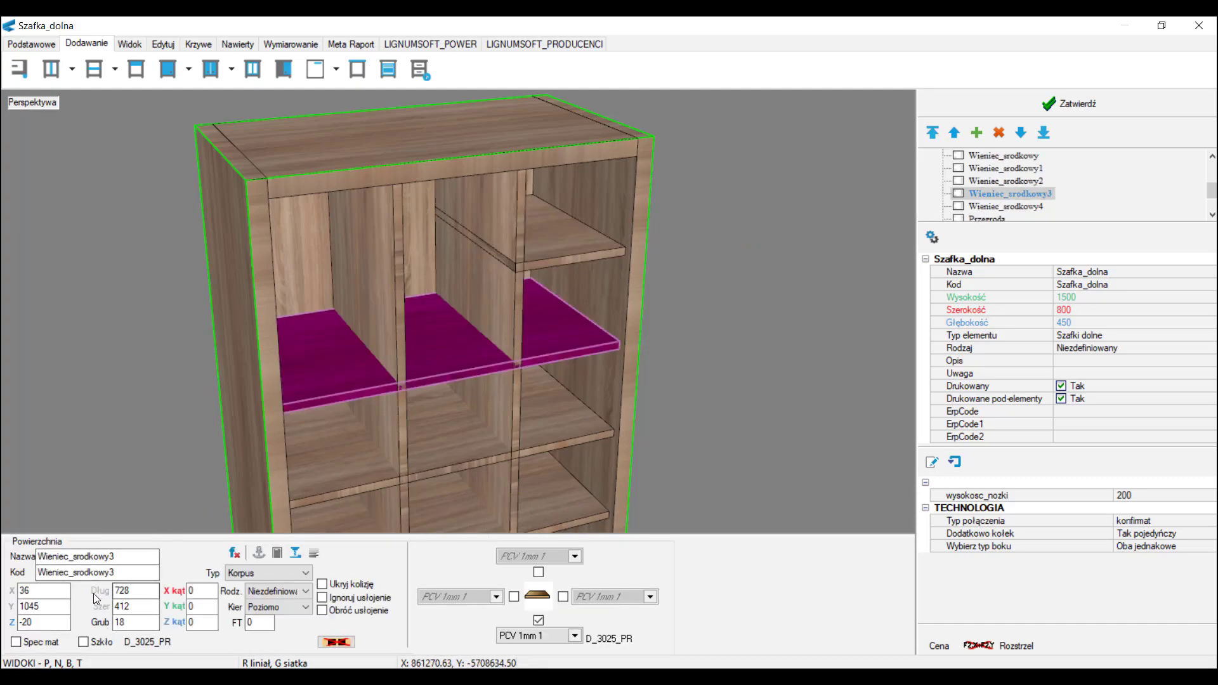
double_click(134, 591)
key("BackSpace")
left_click_drag(255, 559, 6, 560)
key("BackSpace")
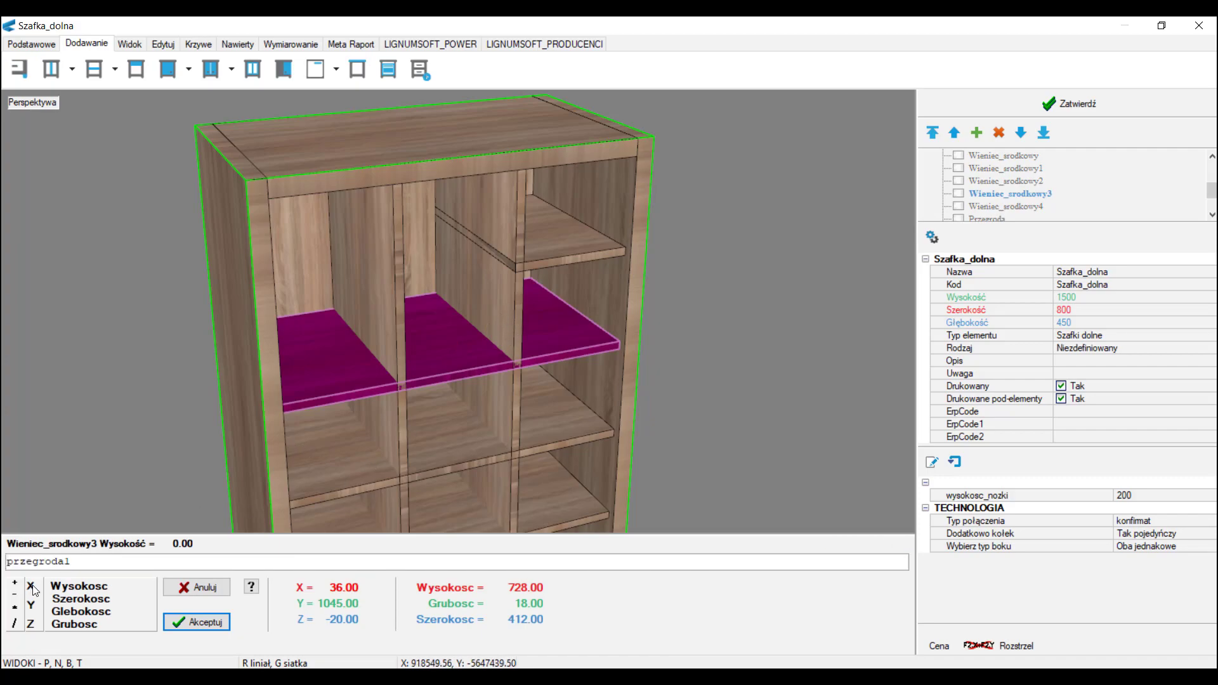
left_click(12, 599)
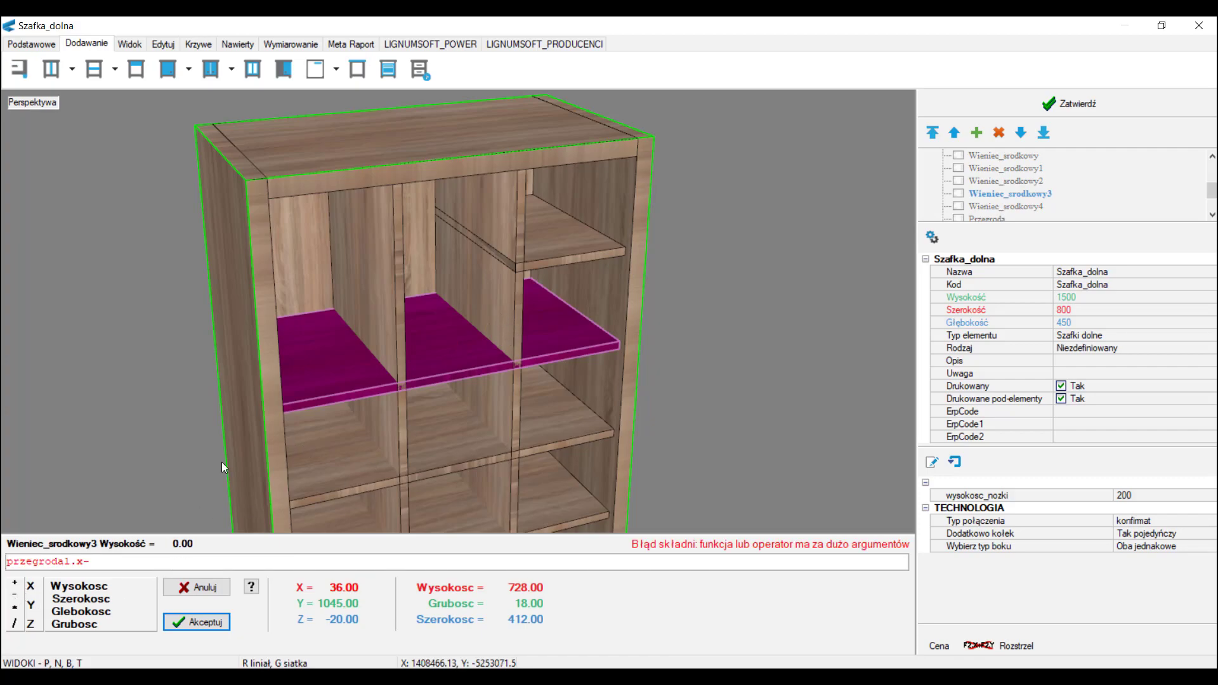
left_click(255, 394)
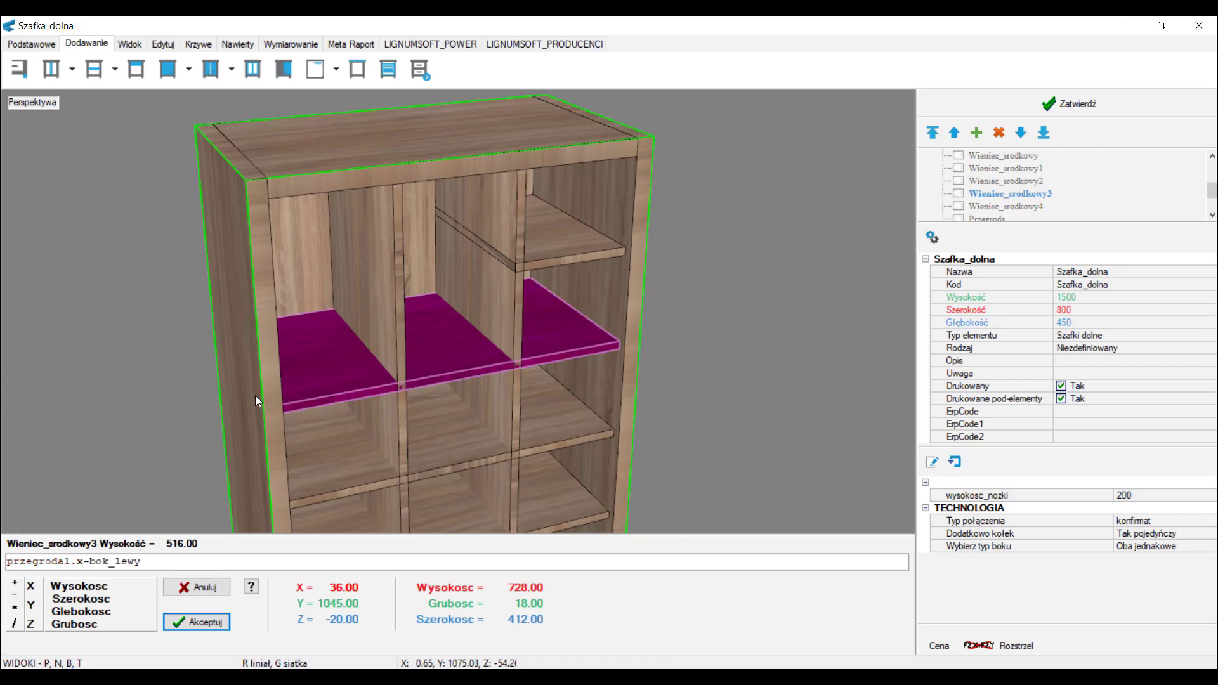
left_click(13, 585)
left_click(496, 307)
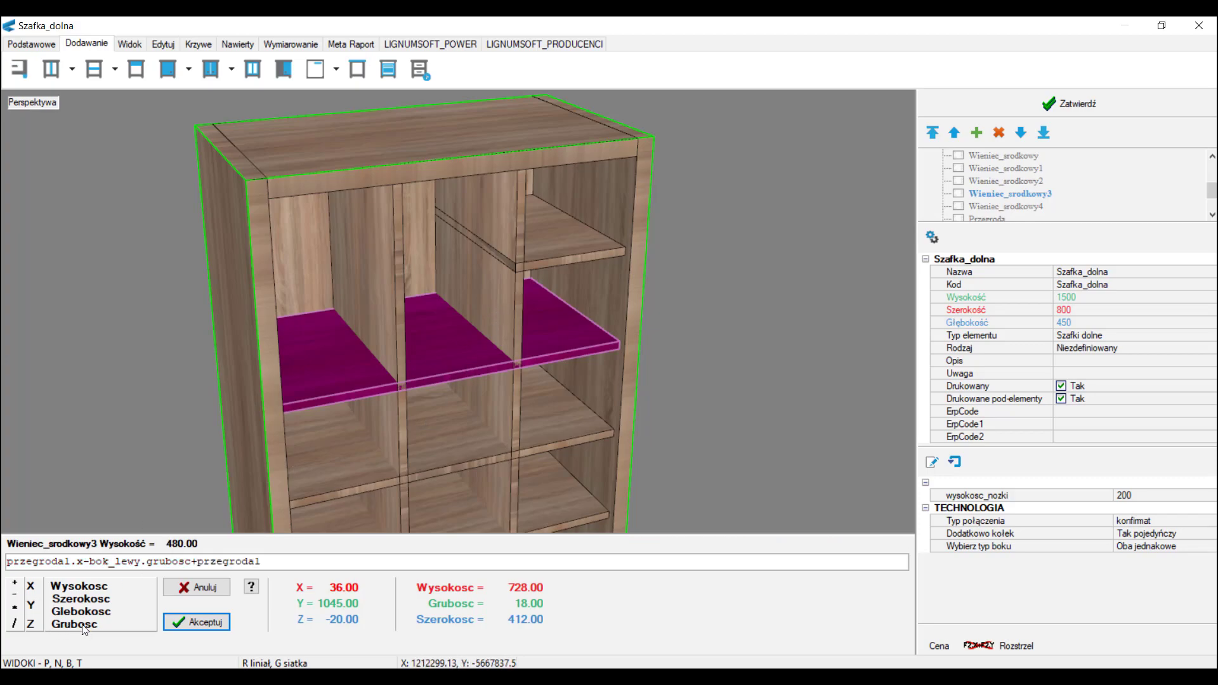
left_click(196, 622)
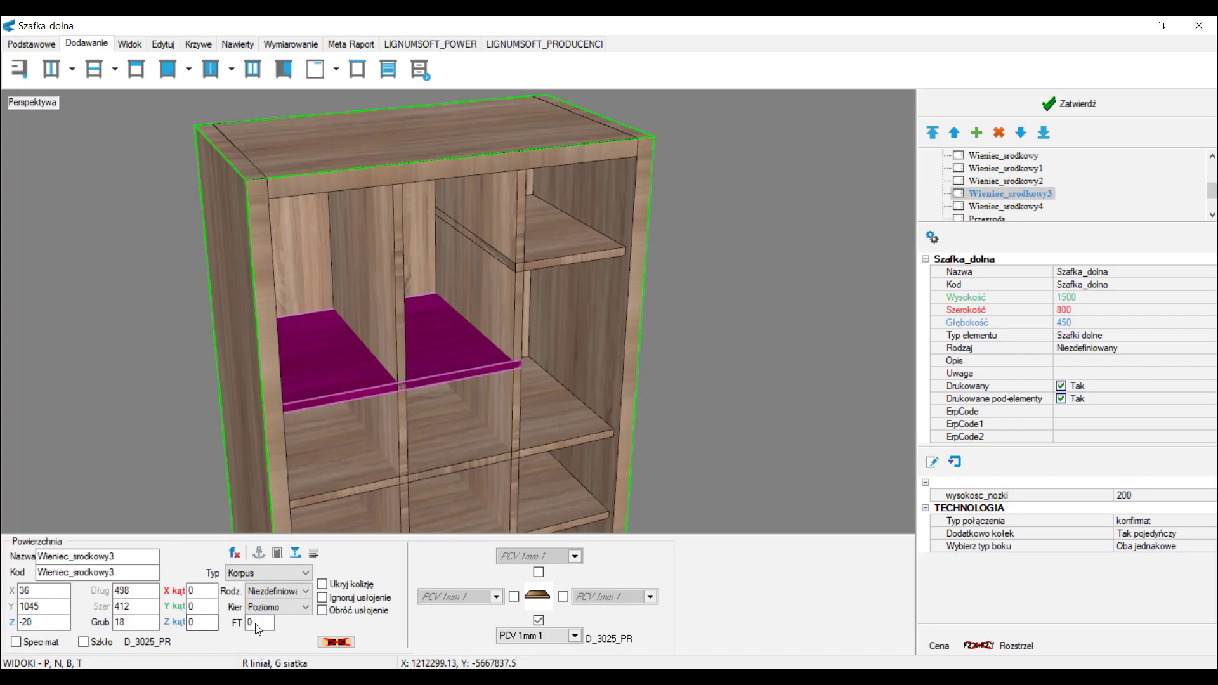
- Set the Y position of partition Przegroda1 with a formula adding wieniec_srodkowy3's thickness to its Y position, so it starts above that panel
left_click(515, 302)
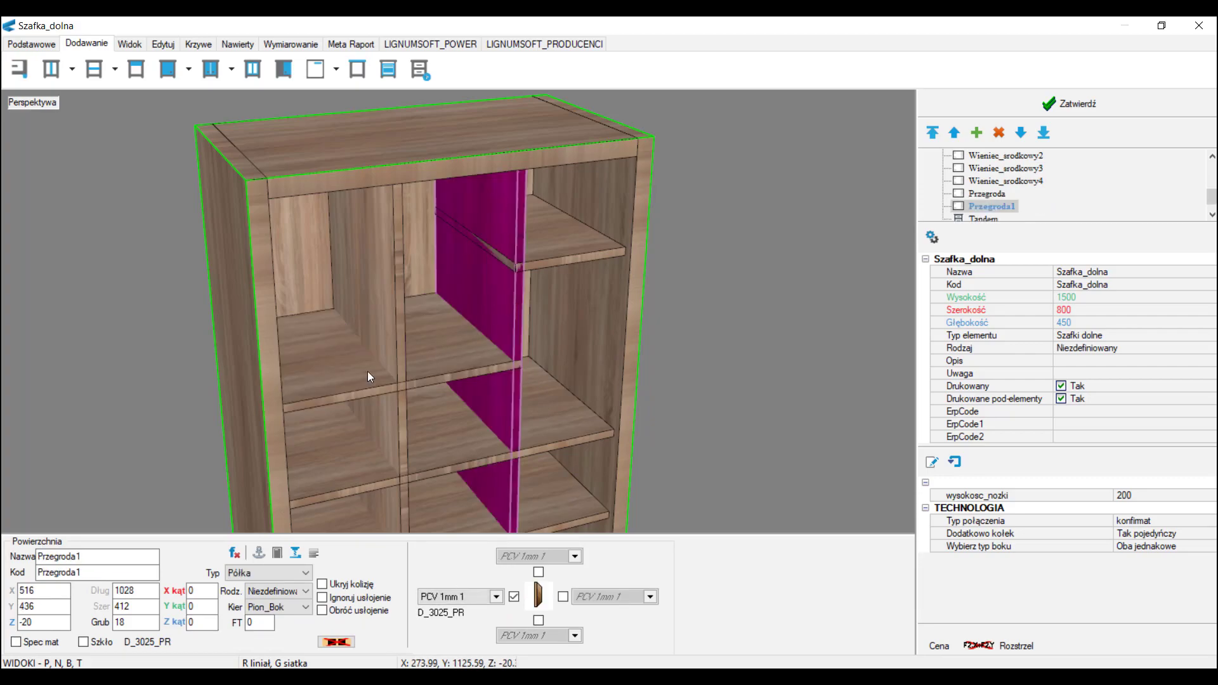
double_click(31, 607)
key("shift+Home")
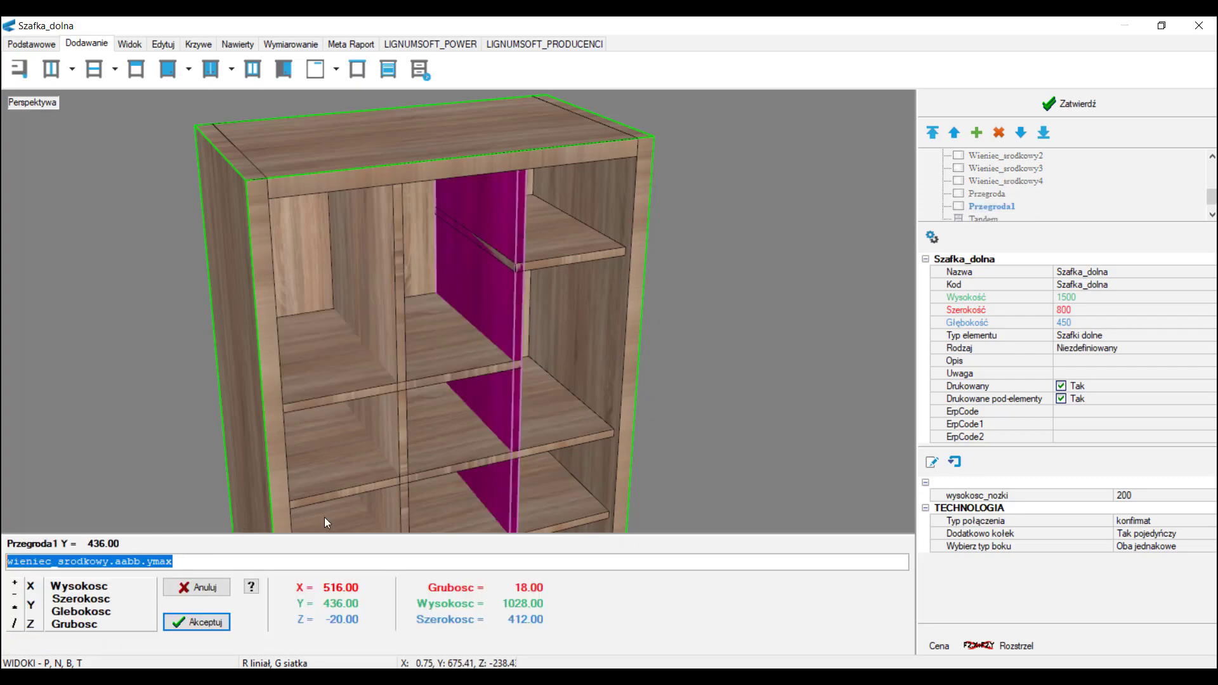
key("BackSpace")
left_click(463, 359)
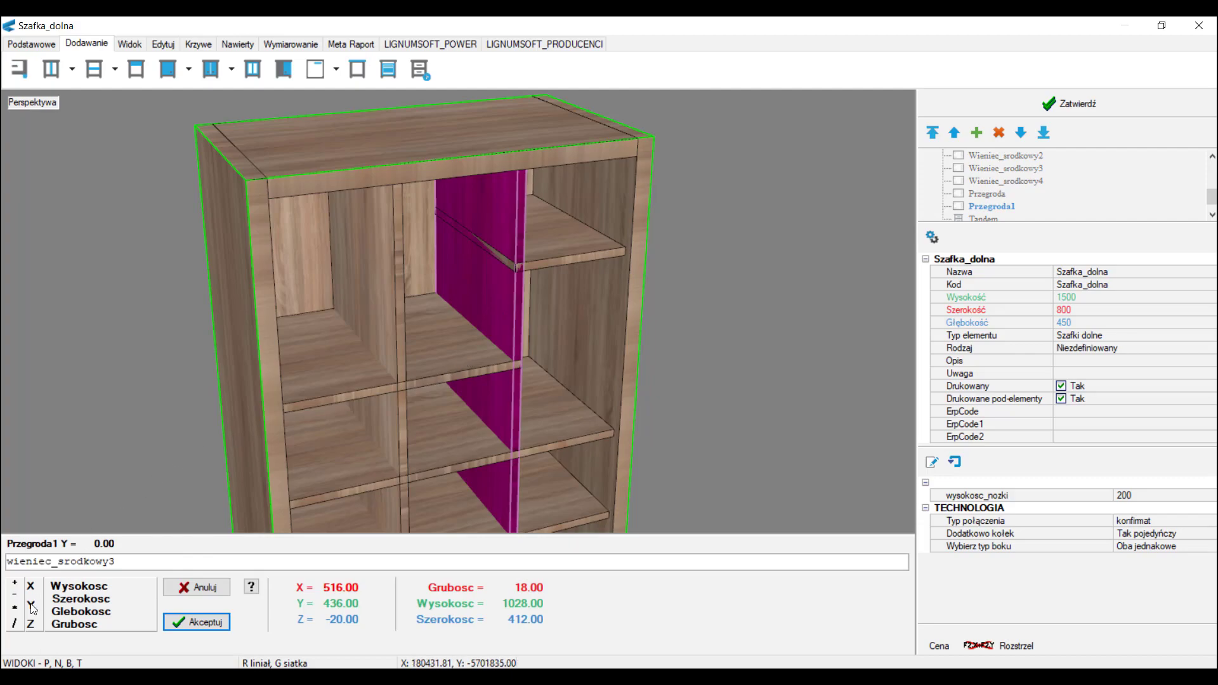
left_click(15, 583)
left_click(439, 352)
left_click(89, 625)
left_click(180, 624)
- Set the length of Przegroda1 with the formula wieniec_srodkowy4.y-wieniec_srodkowy3.y-wieniec_srodkowy3.grubosc
left_click(114, 597)
left_click_drag(342, 561, 7, 560)
key("BackSpace")
left_click(543, 253)
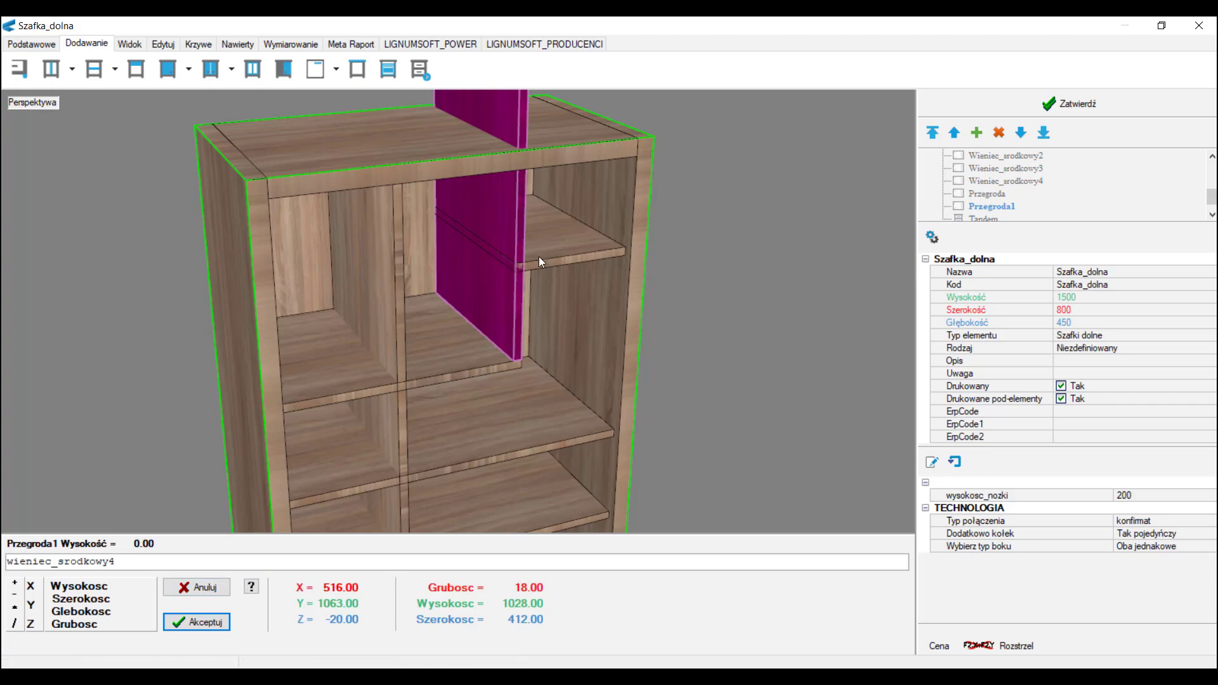
left_click(15, 597)
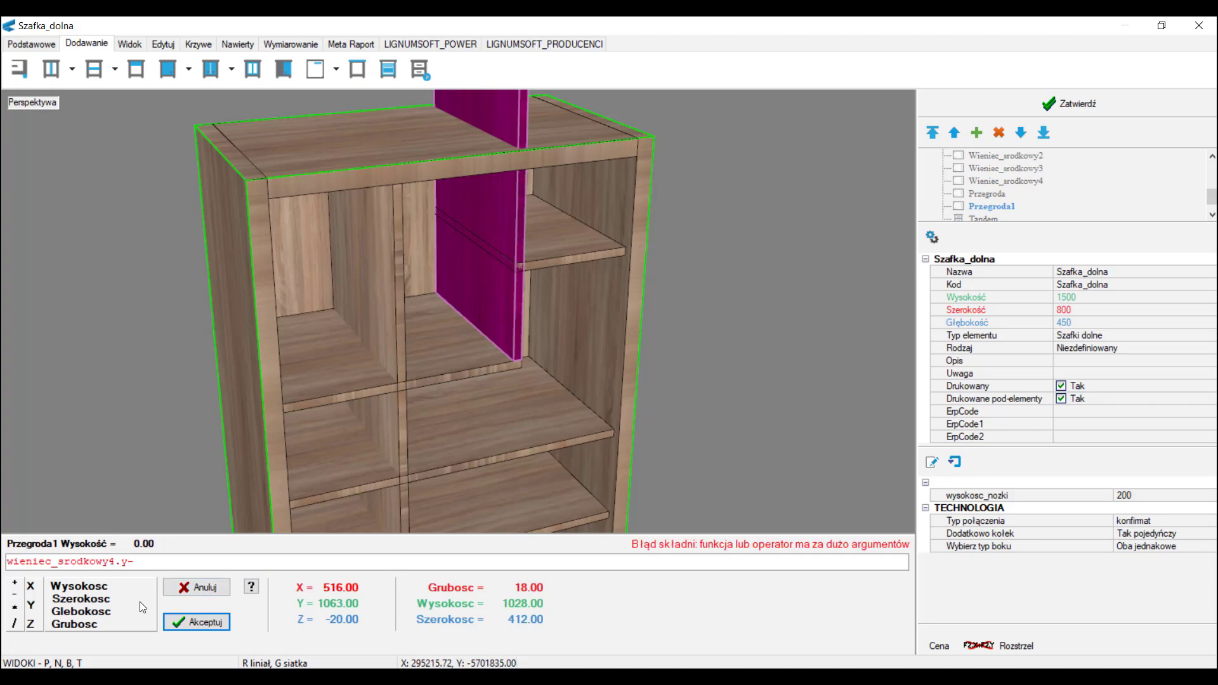
left_click(436, 360)
left_click(15, 586)
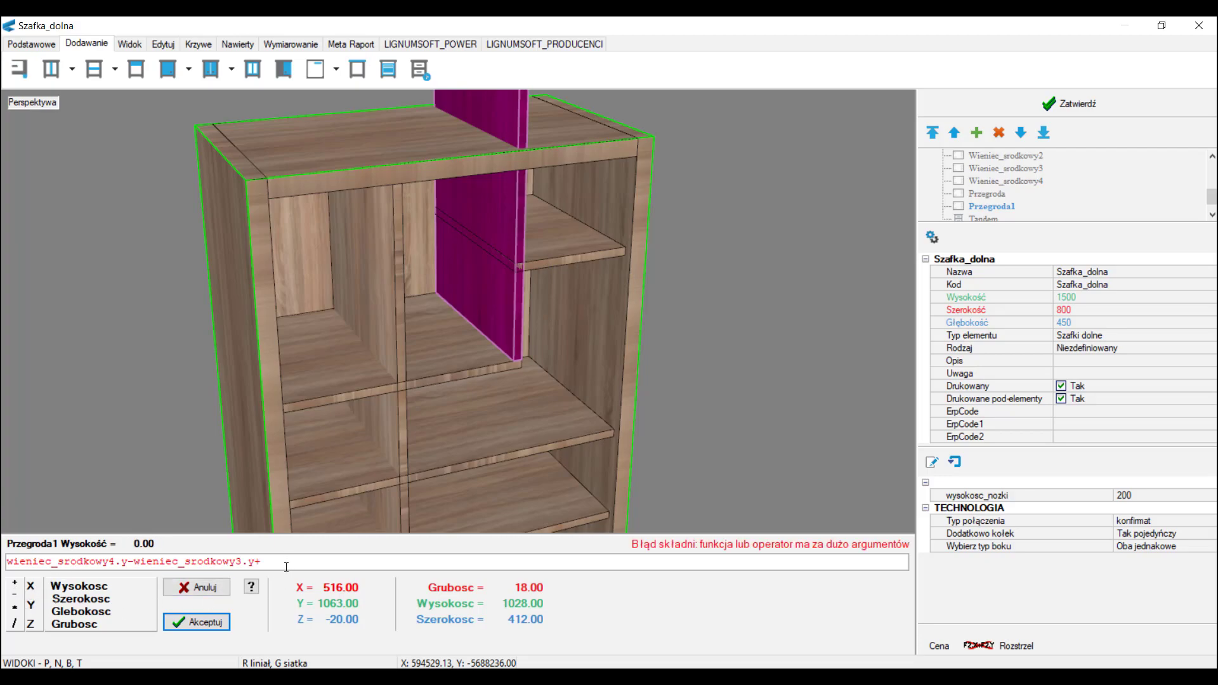
key("BackSpace")
left_click(15, 597)
left_click(398, 392)
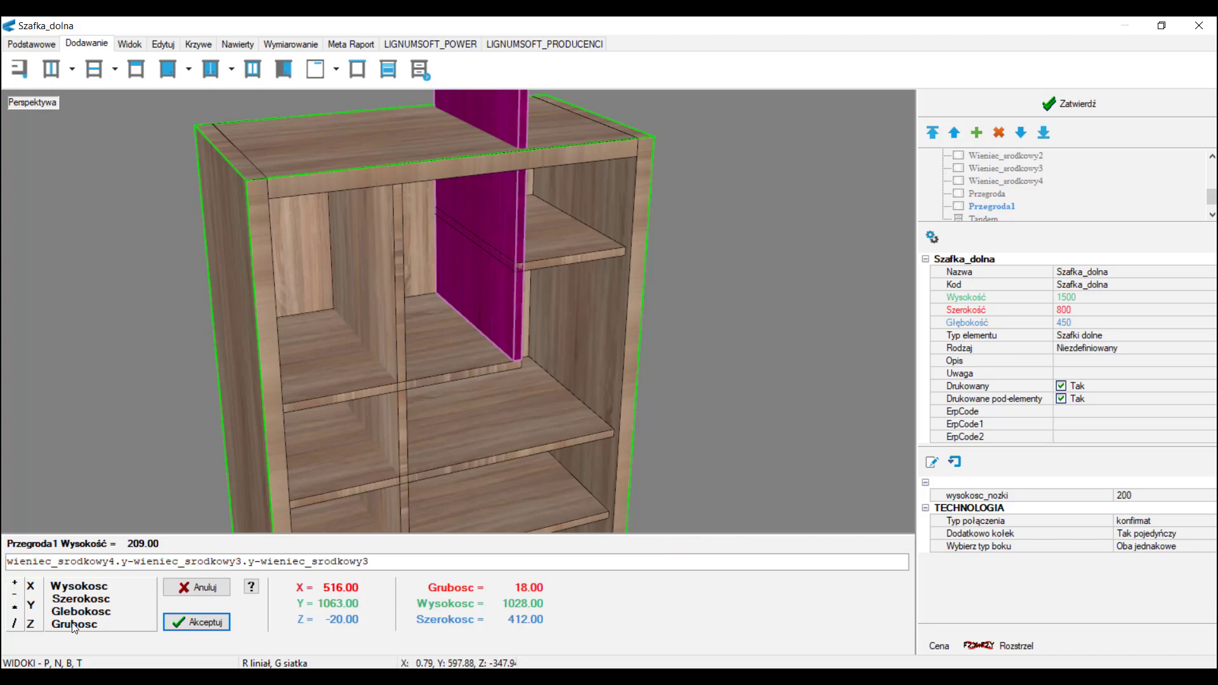
left_click(209, 623)
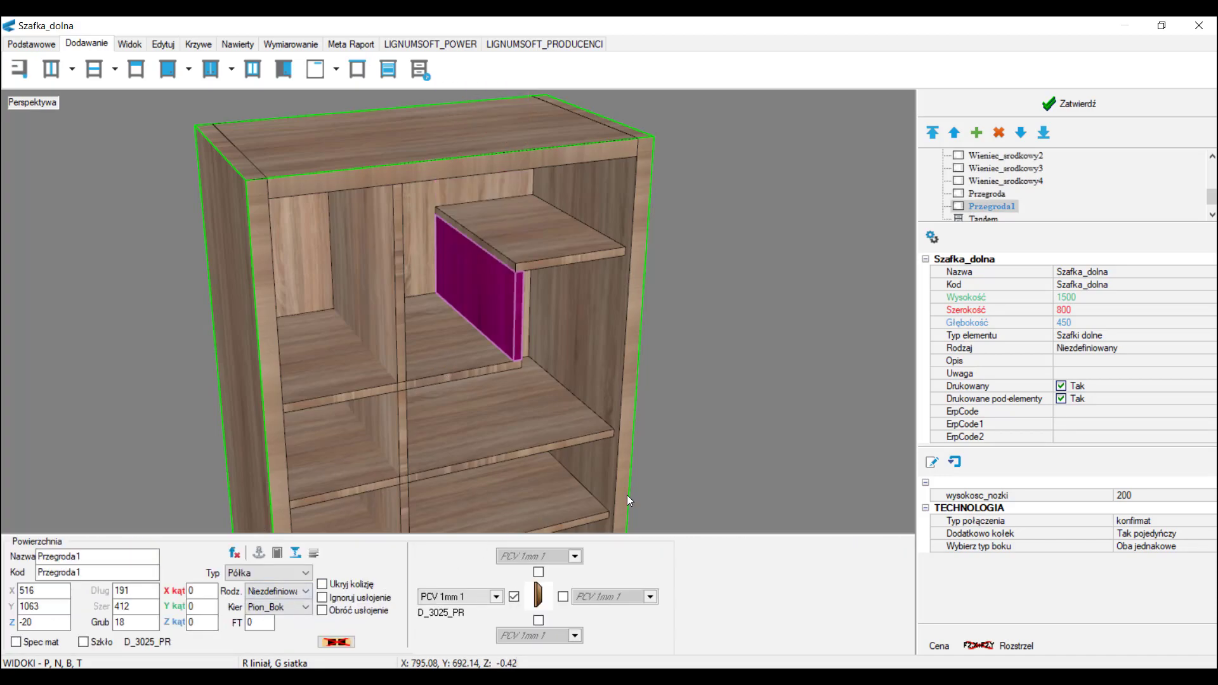
- Set the X position of middle panel Wieniec_srodkowy2 with a formula linking it to the X position of partition przegroda
key("Down")
key("Down")
key("Down")
key("Down")
key("Down")
key("Down")
key("Down")
key("Down")
key("Up")
key("Up")
key("Up")
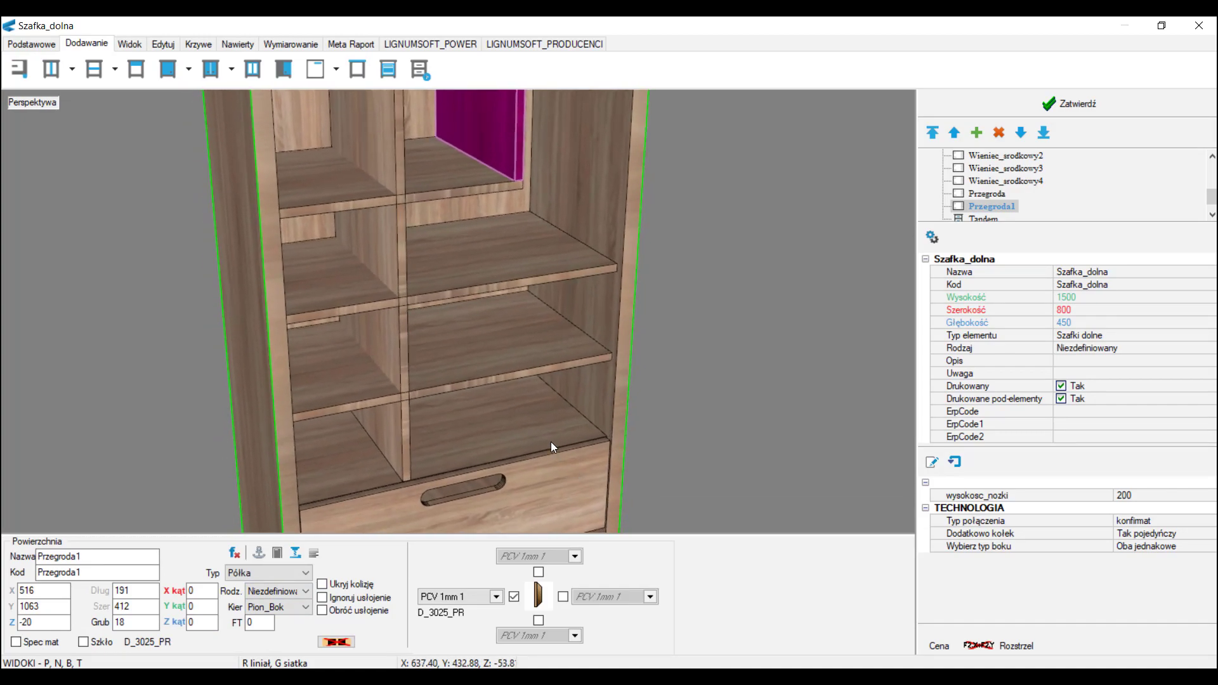
left_click(440, 283)
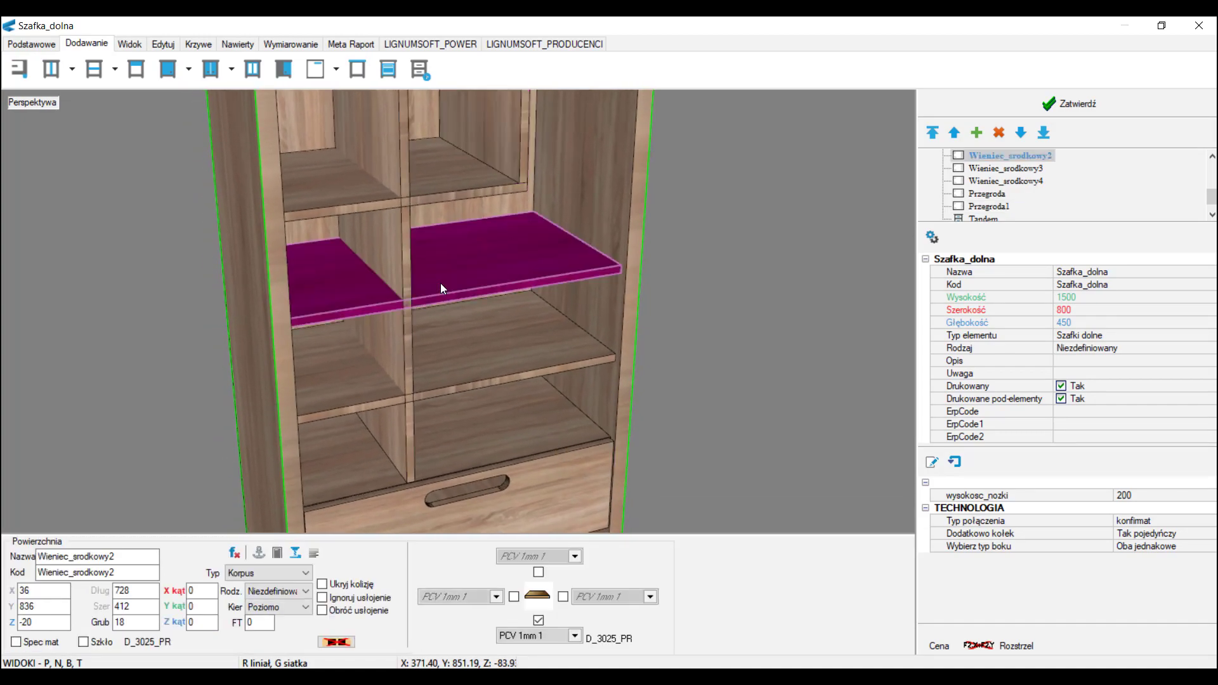
double_click(48, 591)
double_click(45, 556)
key("Delete")
type("przegroda")
left_click(175, 627)
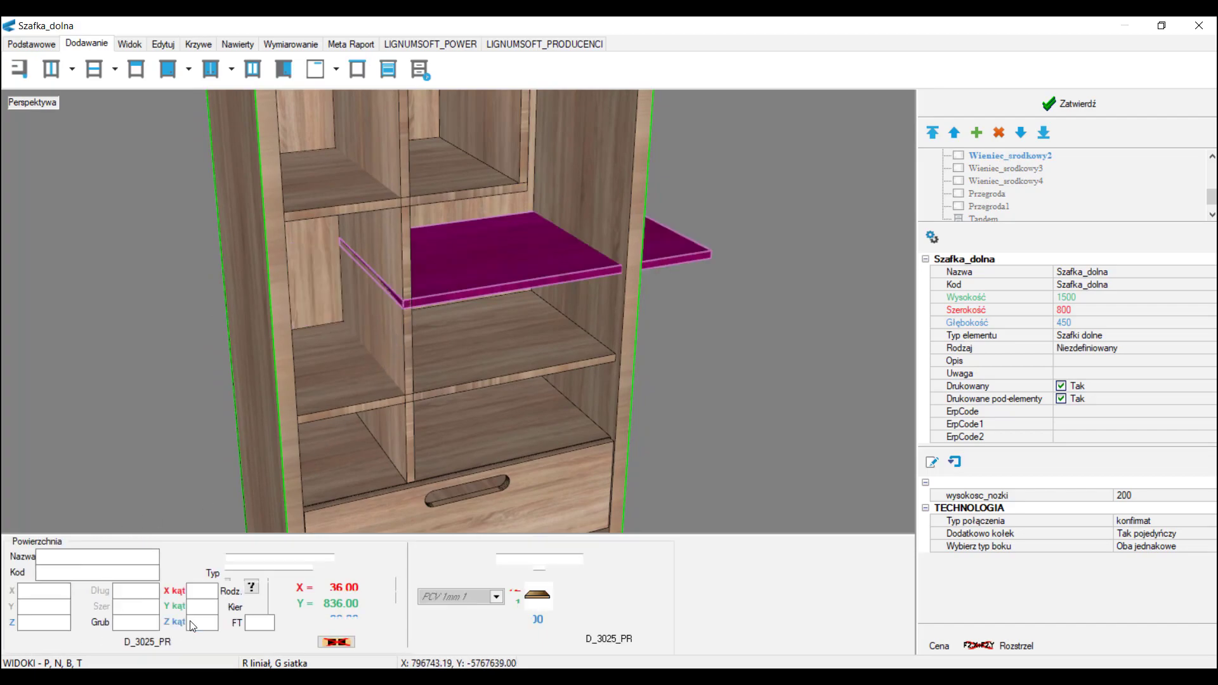
- Set the length of Wieniec_srodkowy2 with the formula bok_prawy.x-przegroda.x
double_click(145, 591)
left_click_drag(271, 562, 5, 565)
key("Delete")
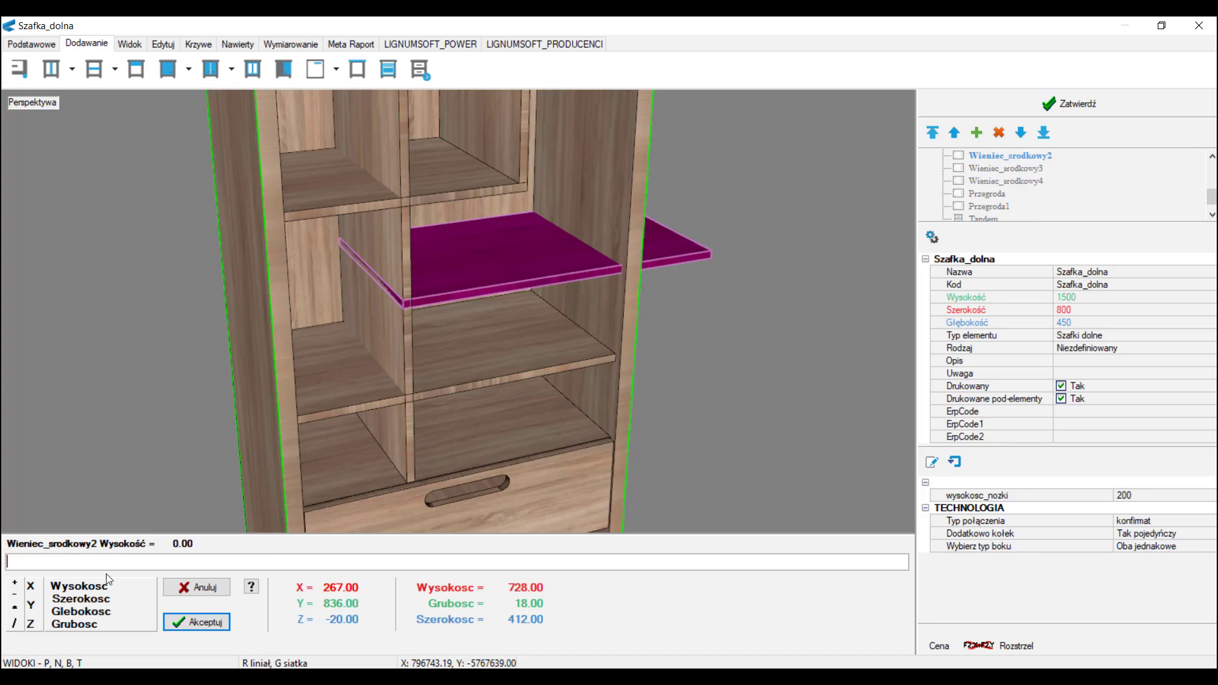
left_click(627, 351)
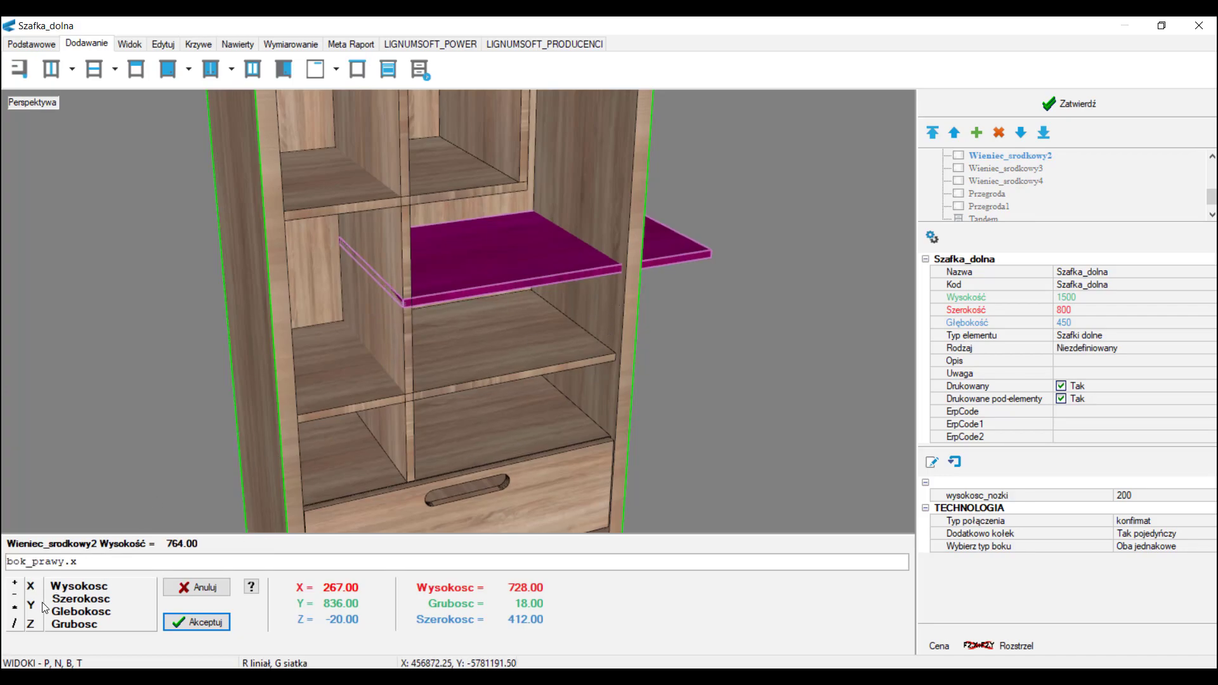
left_click(14, 595)
left_click(394, 340)
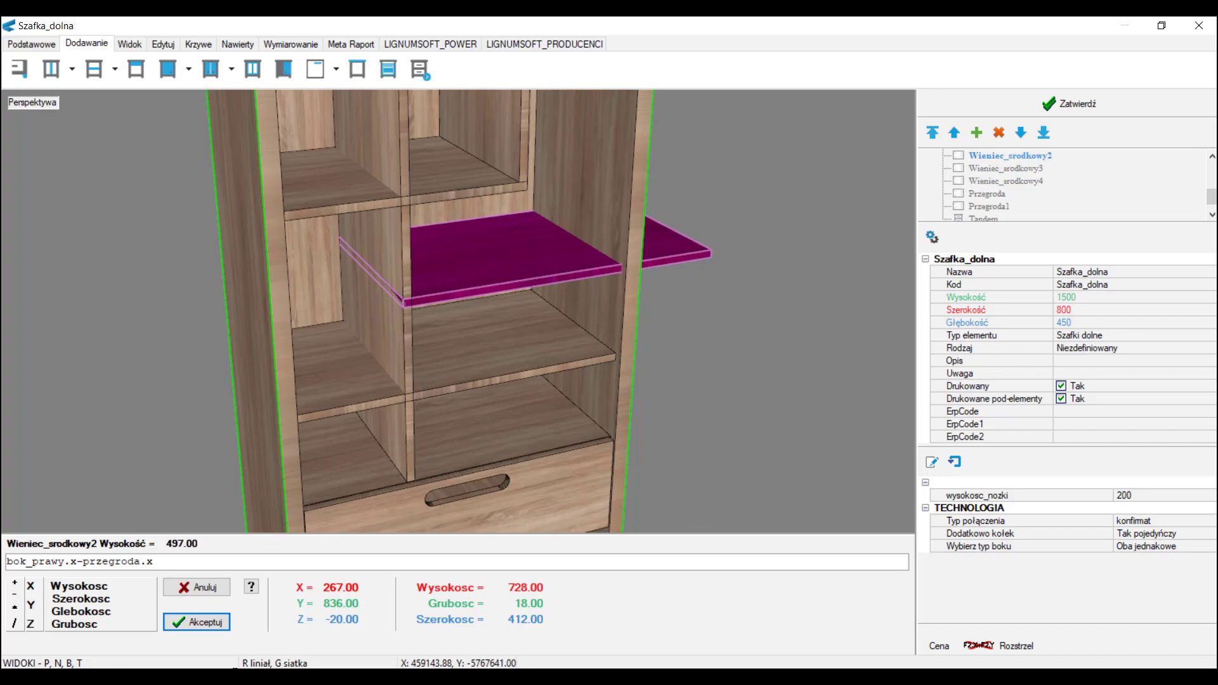
left_click(207, 621)
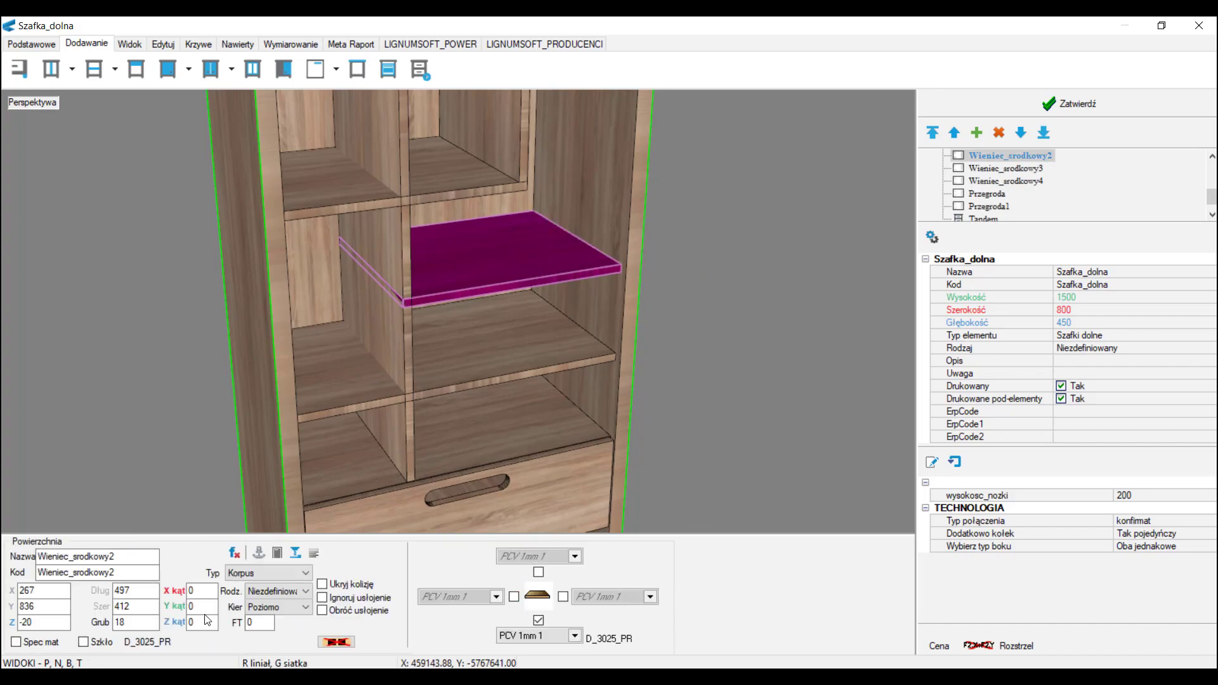
- Set the length of middle panel Wieniec_srodkowy1 with the formula przegroda.x-bok_lewy.grubosc+przegroda.grubosc
left_click(466, 381)
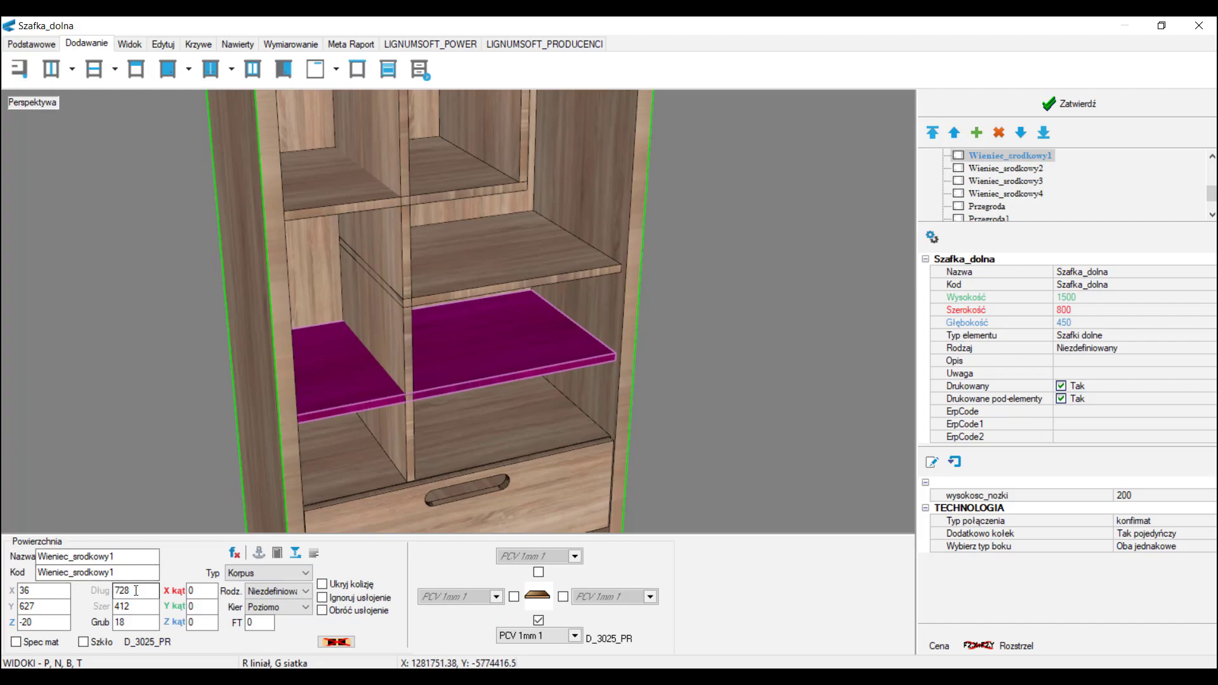
double_click(135, 591)
key("ctrl+a")
key("BackSpace")
left_click(396, 339)
left_click(15, 593)
left_click(293, 424)
left_click(15, 584)
left_click(381, 352)
left_click(89, 625)
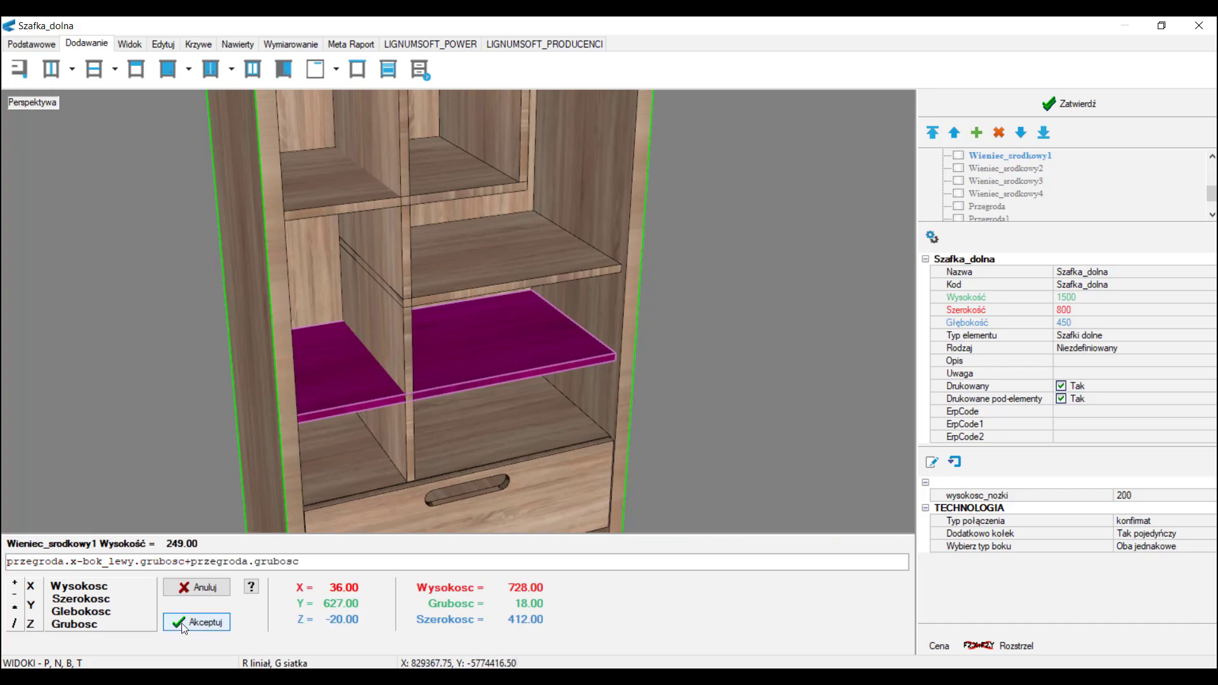
left_click(196, 622)
- Set the Y position of partition Przegroda with the formula wieniec_srodkowy1.y+wieniec_srodkowy1.grubosc
left_click(399, 378)
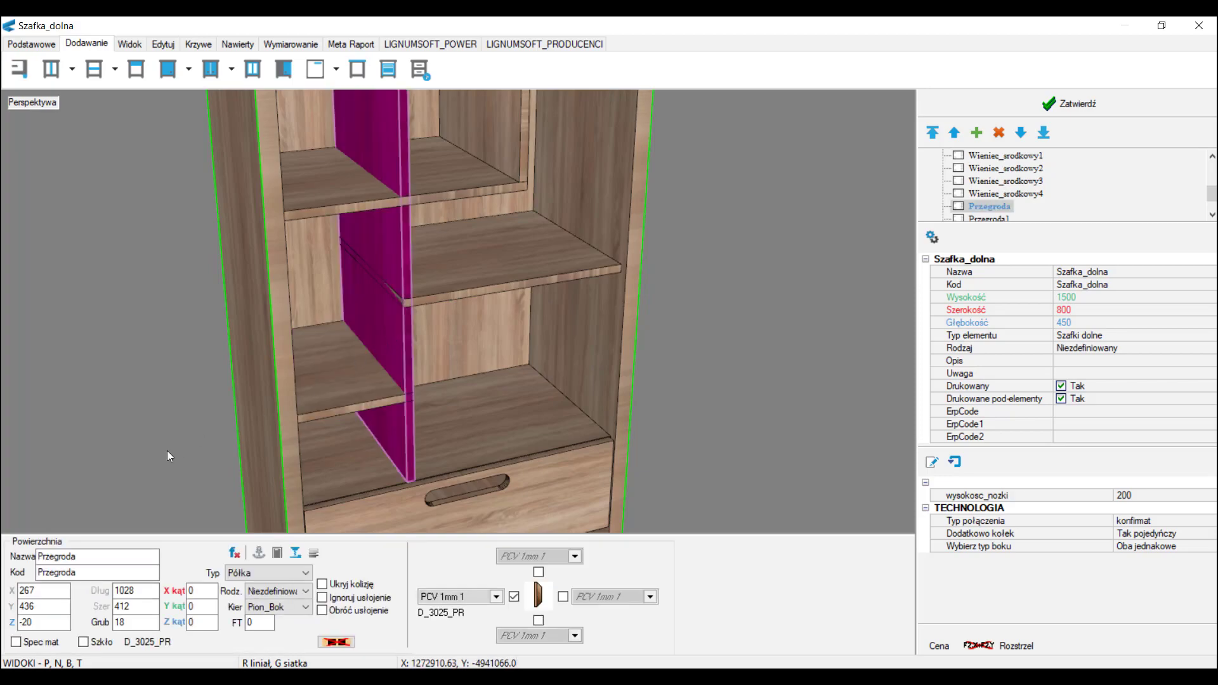
double_click(27, 606)
left_click_drag(204, 561, 3, 561)
key("BackSpace")
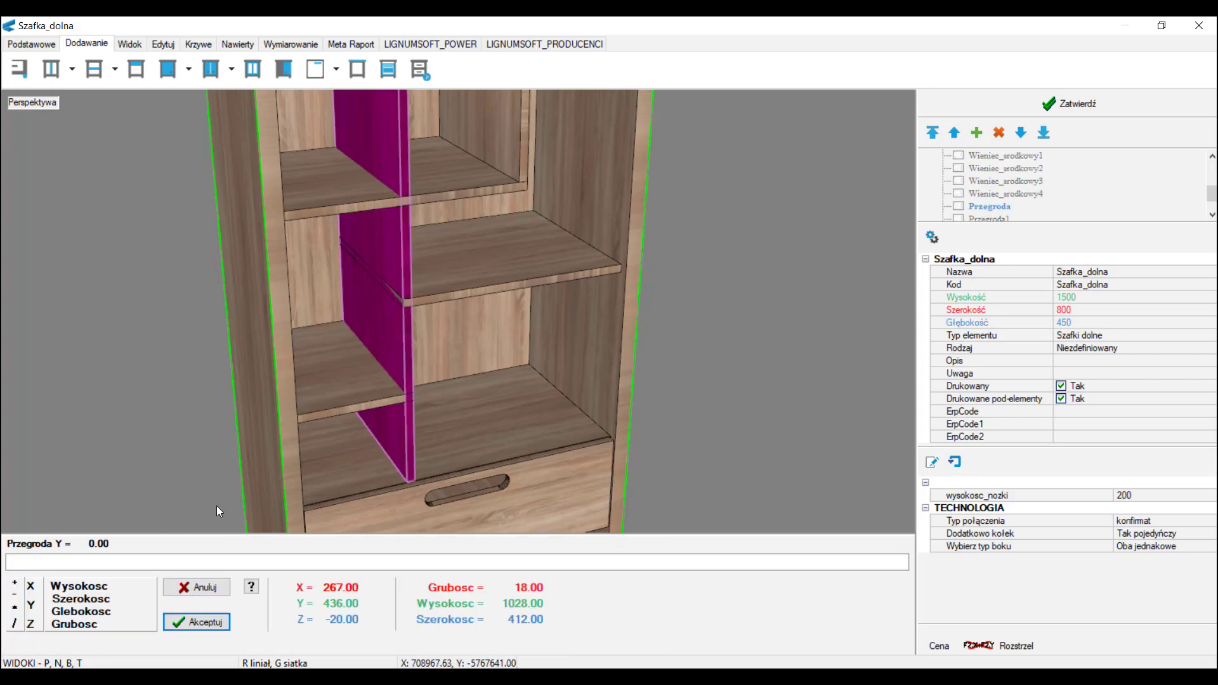
left_click(381, 399)
type(".y")
left_click(14, 584)
left_click(345, 399)
left_click(89, 624)
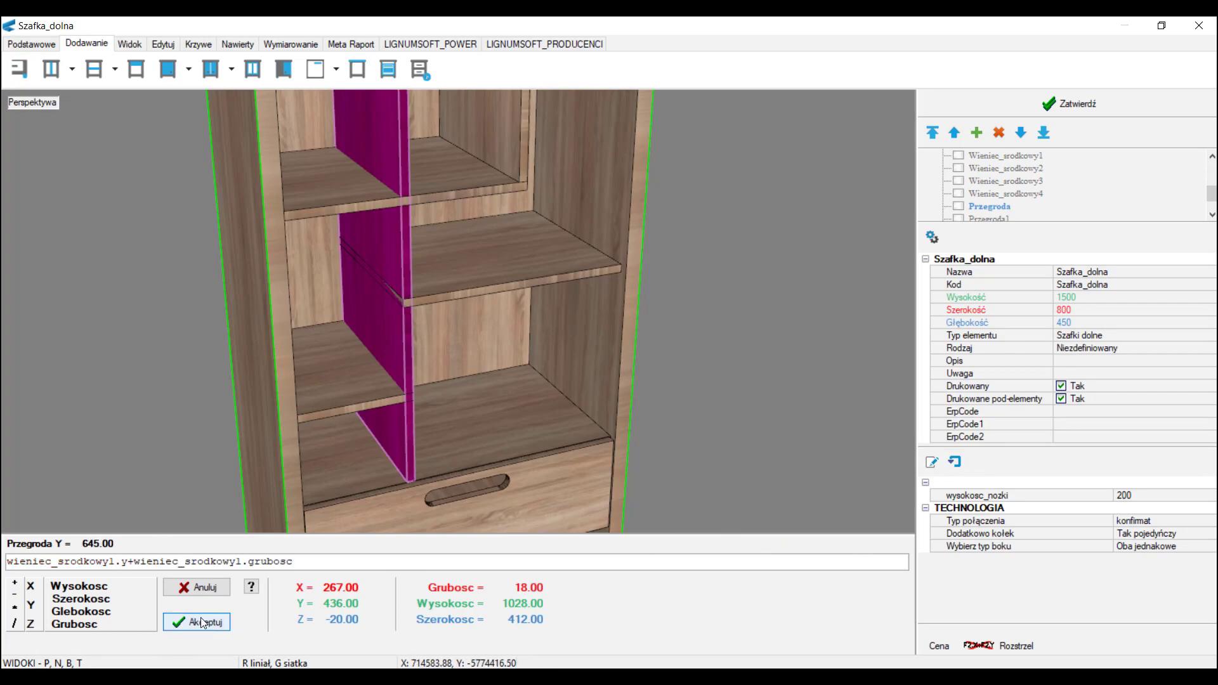
left_click(201, 620)
- Set the length of Przegroda with the formula wieniec_srodkowy2.y-wieniec_srodkowy1.y-wieniec_srodkowy1.grubosc
double_click(169, 588)
left_click_drag(336, 562, 5, 561)
key("BackSpace")
left_click(416, 291)
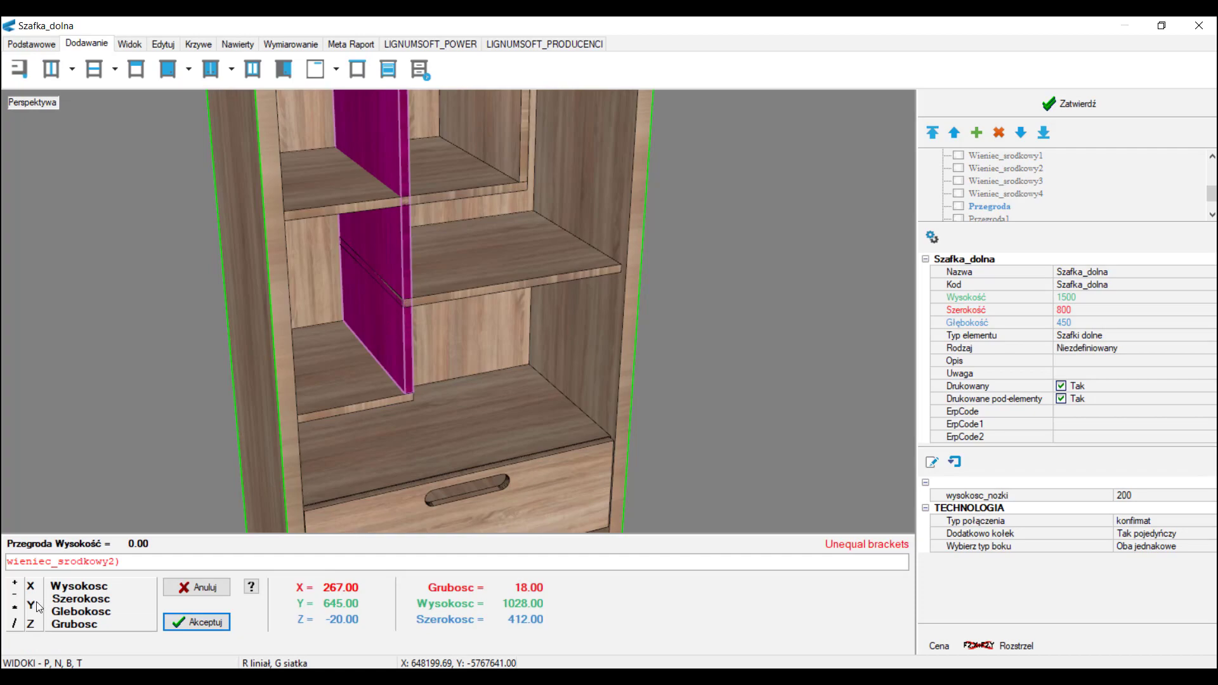
key("BackSpace")
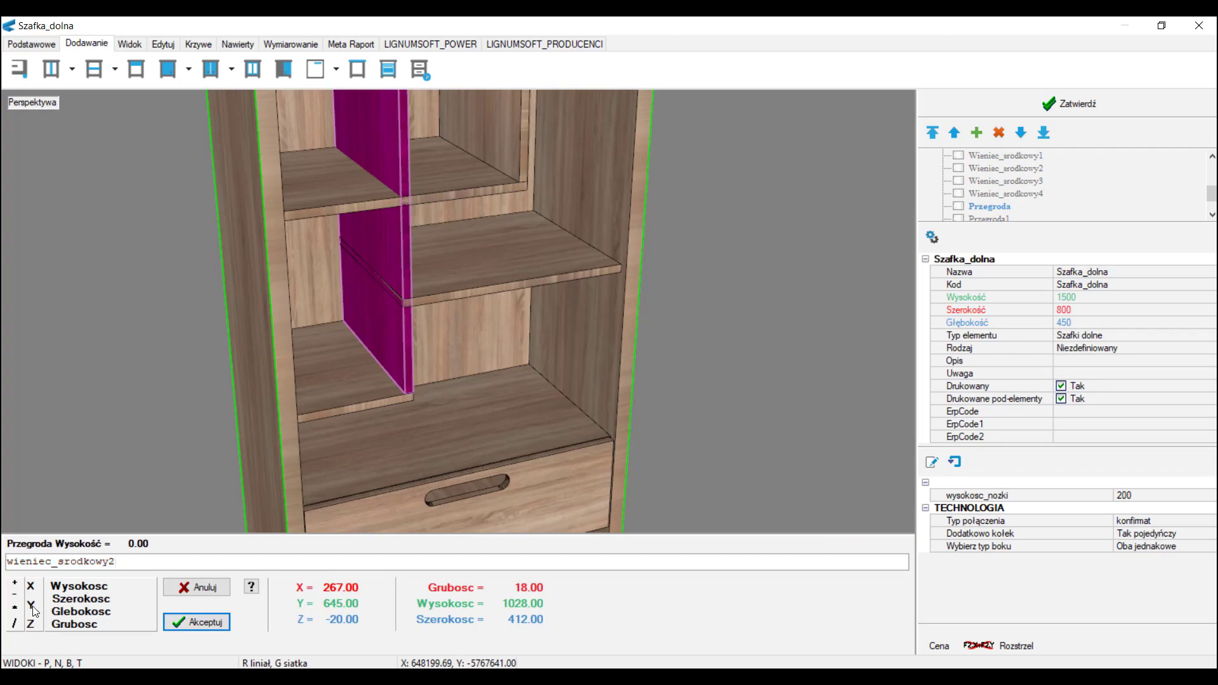
type(".y-")
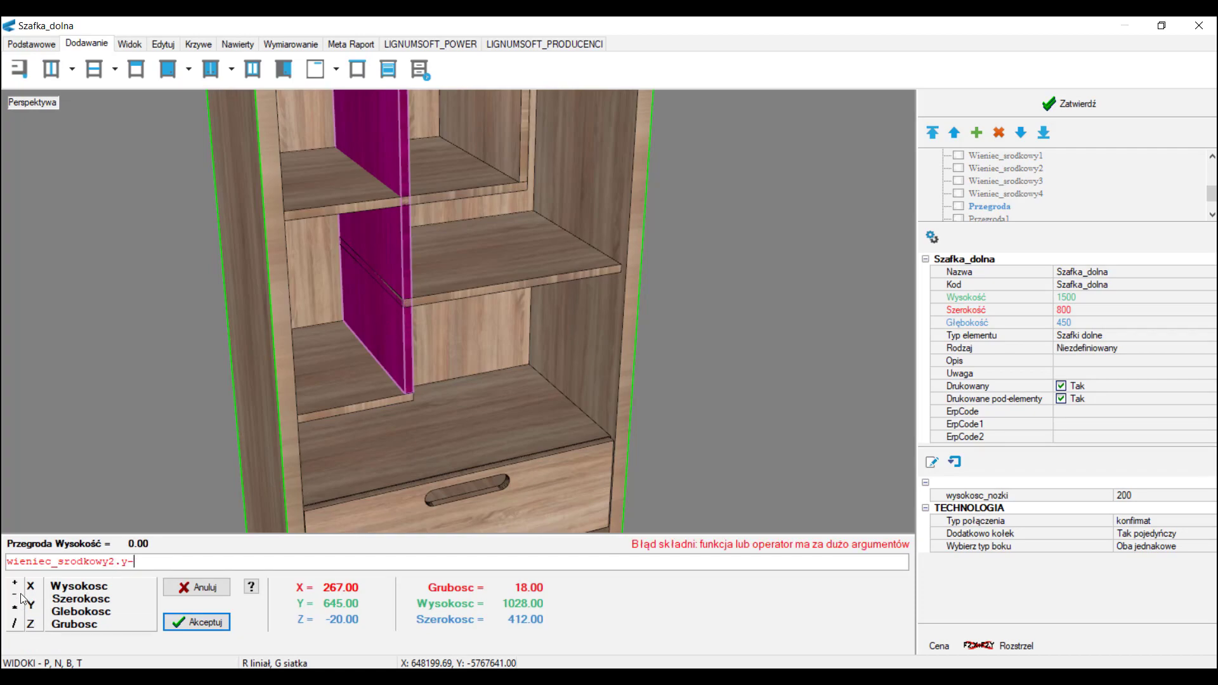
left_click(361, 389)
type(".y-")
left_click(319, 424)
left_click(76, 624)
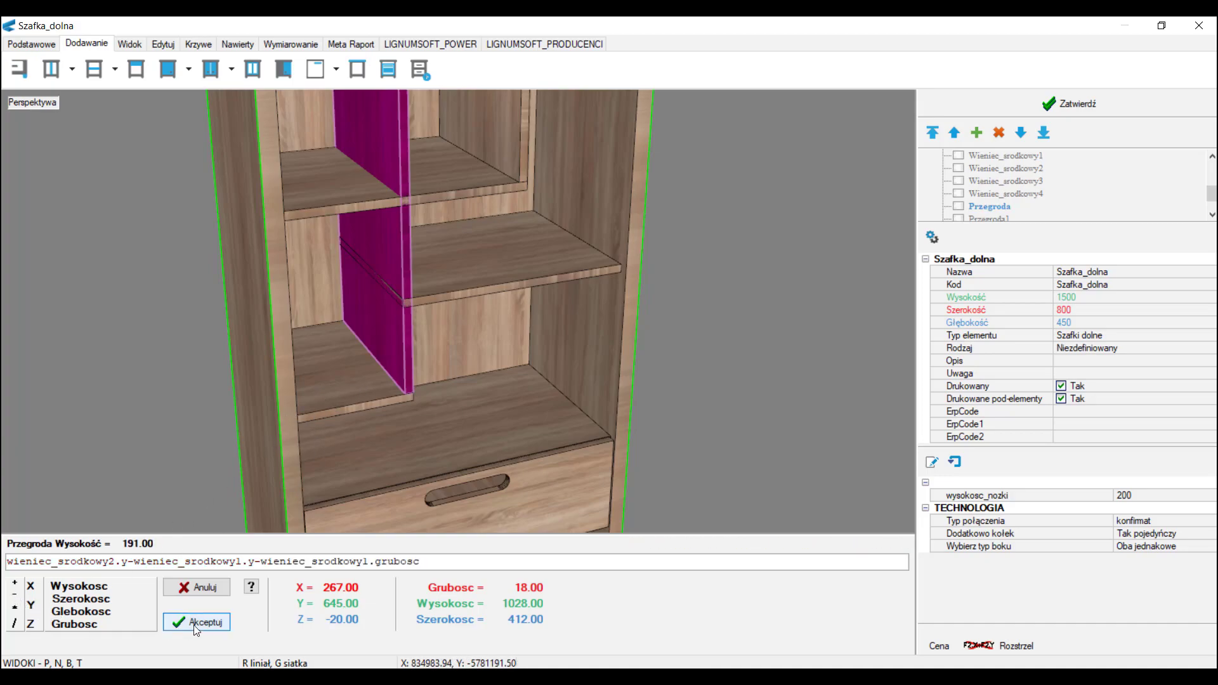
left_click(197, 622)
- Shift the upper partition Przegroda1 250 mm to the left by appending -250 to its X position formula
scroll(515, 486, "down", 2)
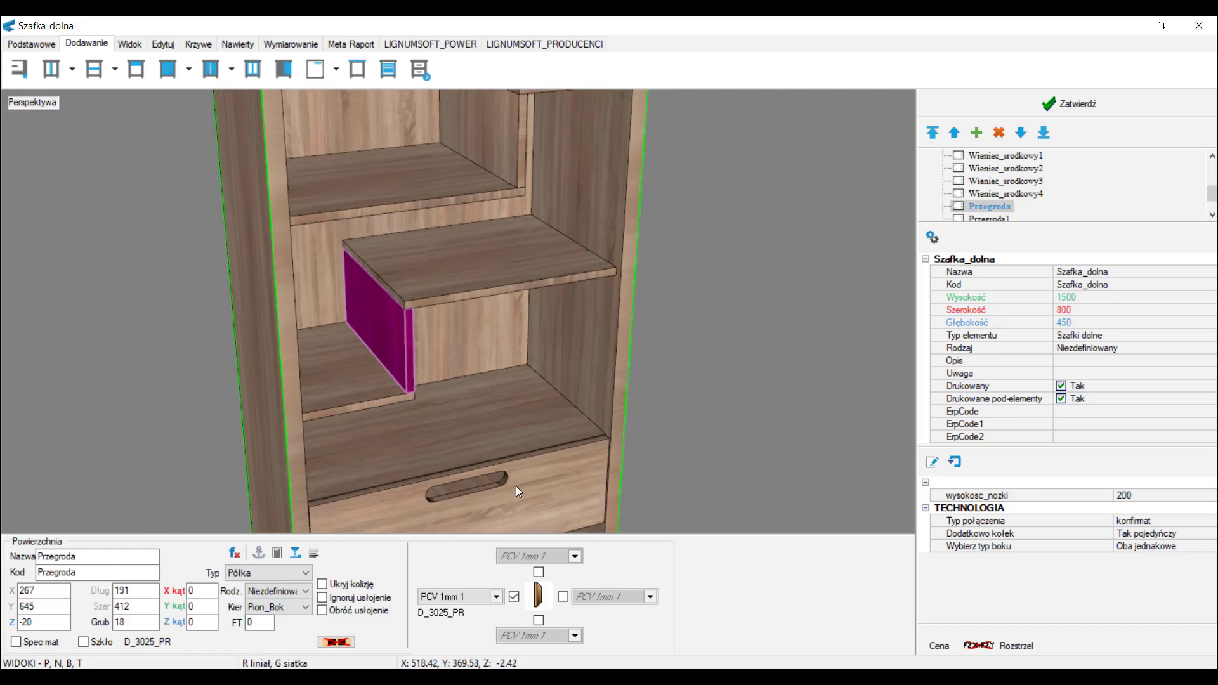
scroll(512, 486, "down", 3)
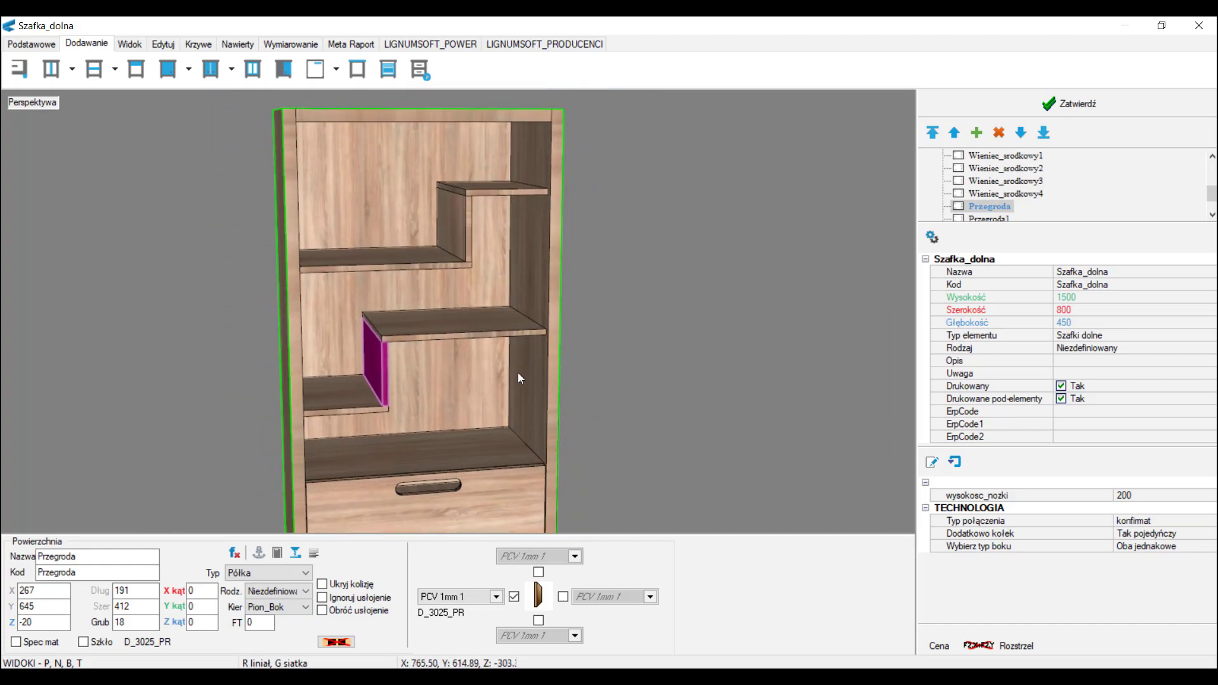
left_click(478, 243)
double_click(56, 595)
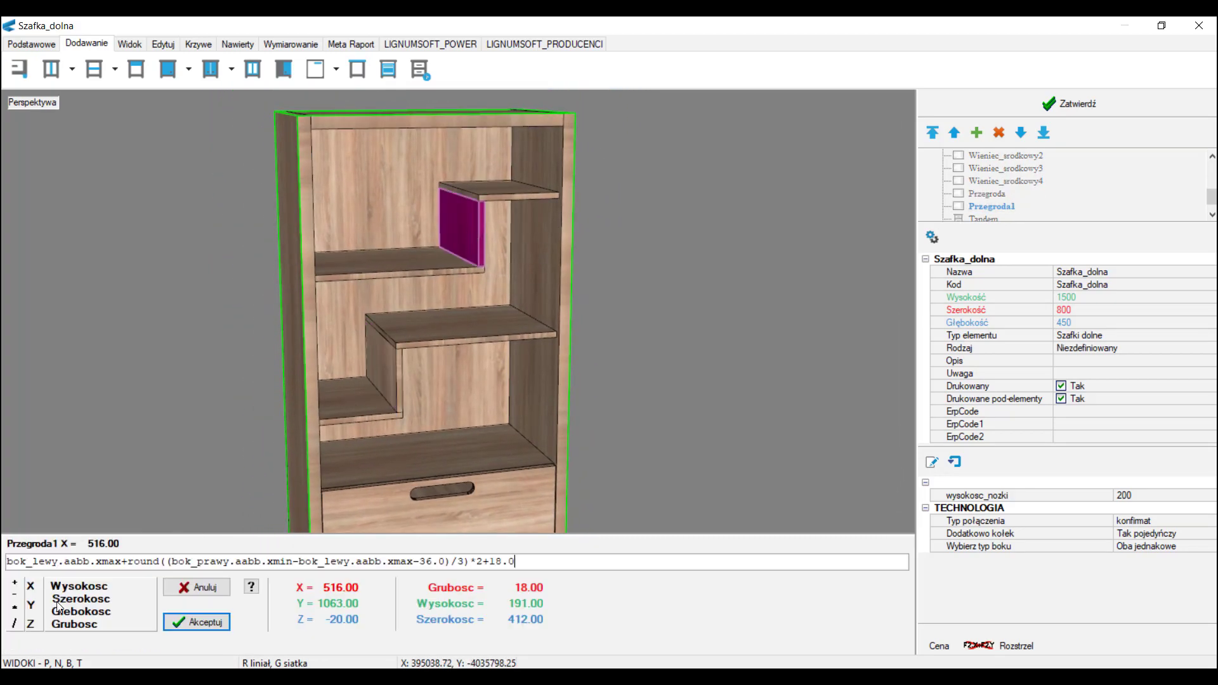
left_click(14, 595)
type("250")
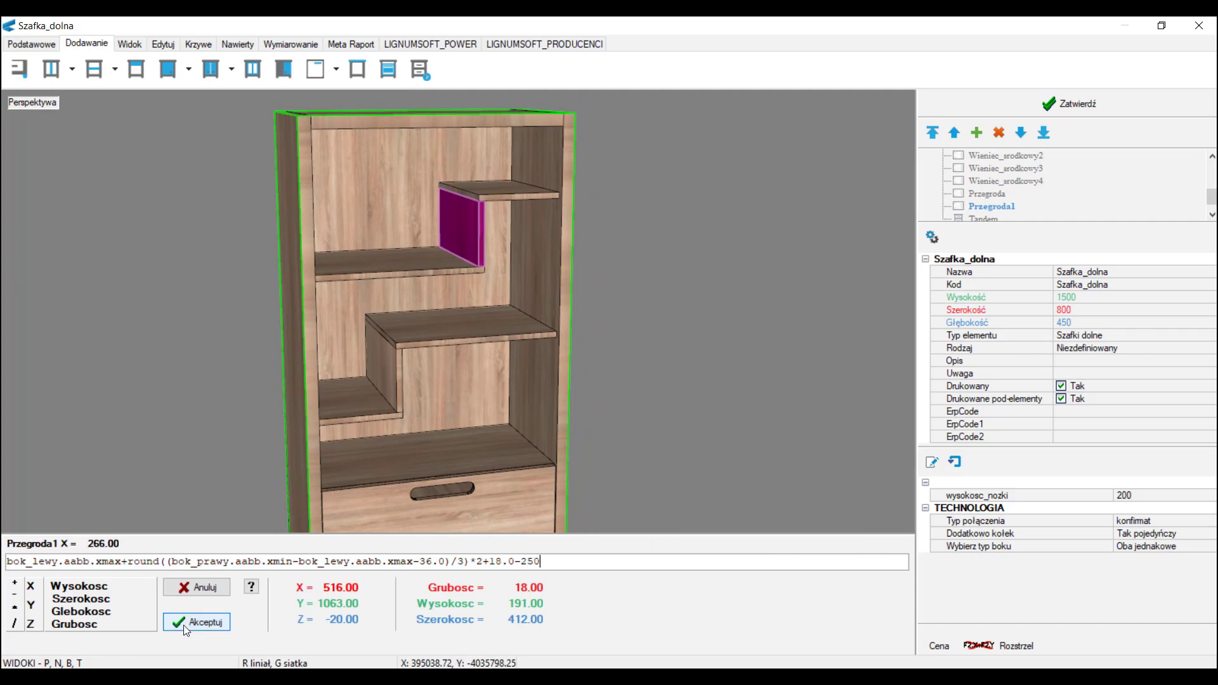
left_click(196, 621)
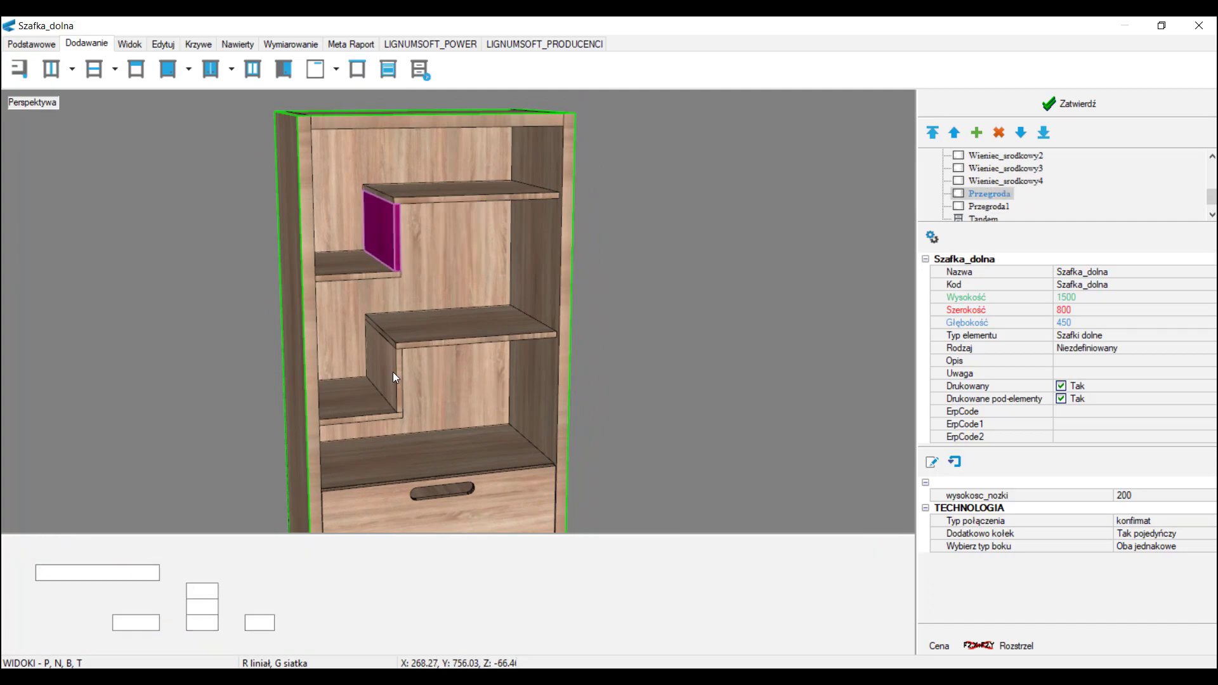
- Shift the lower partition Przegroda 300 mm to the right by appending +300 to its X position formula
double_click(39, 591)
type("+300")
key("Return")
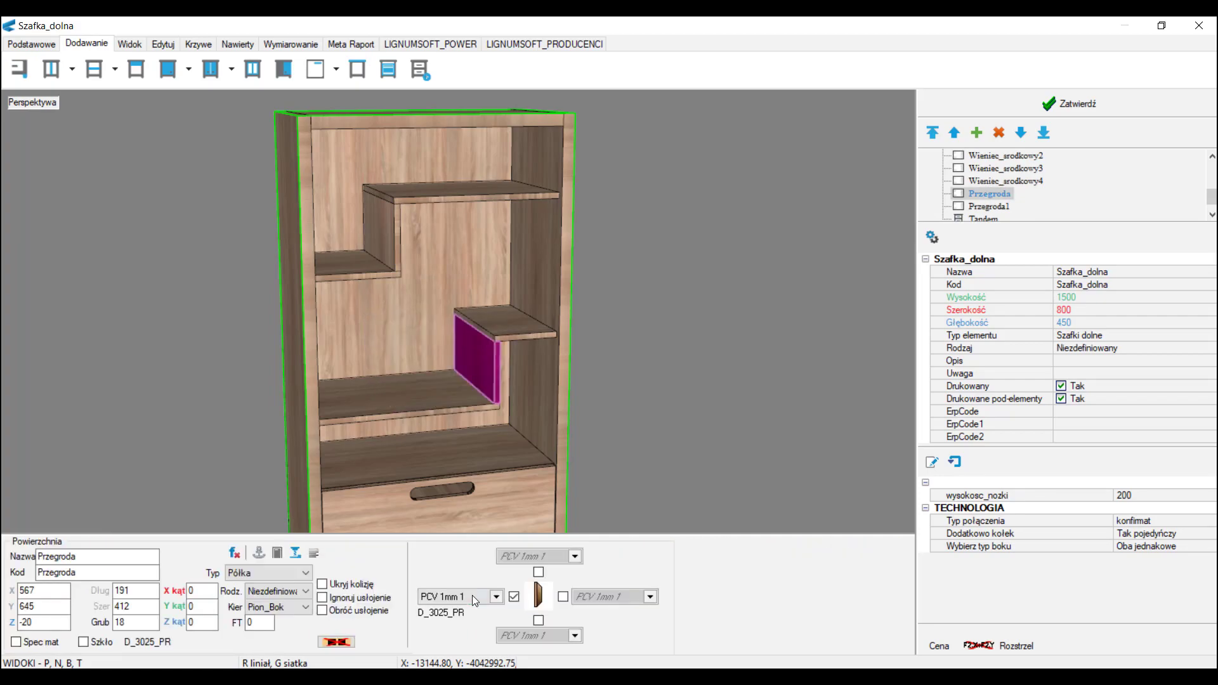
- Lower middle panel Wieniec_srodkowy3 by 200 mm by appending -200 to its Y position formula
left_click(364, 273)
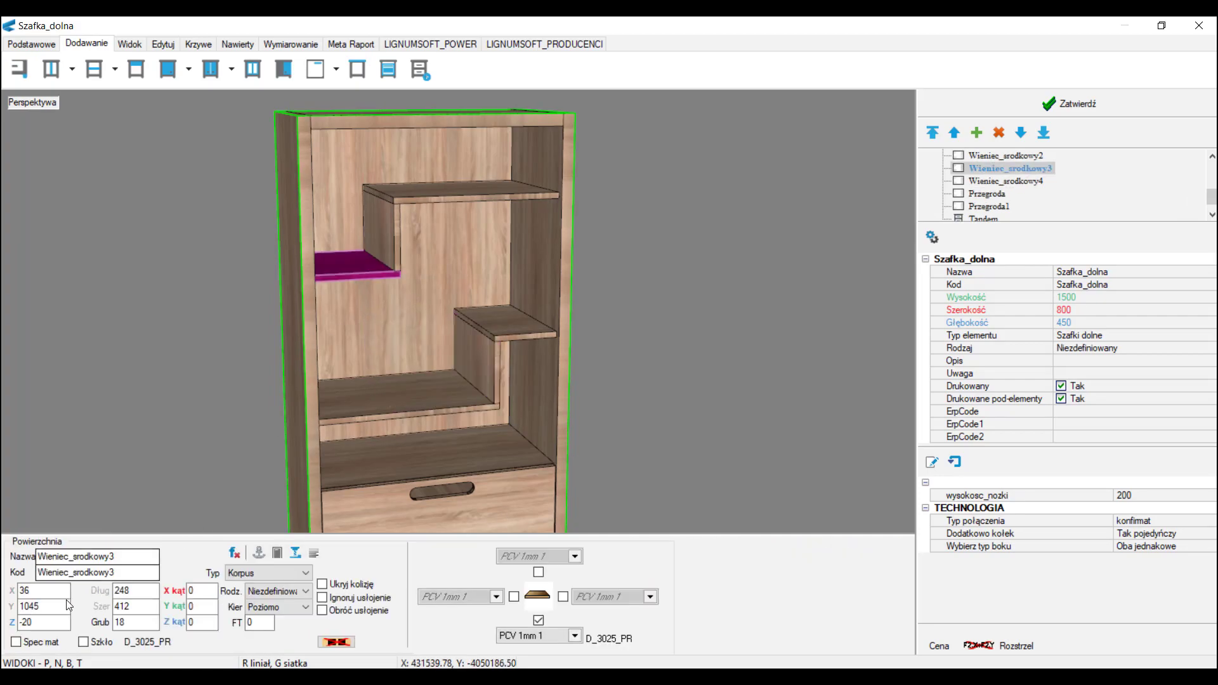
double_click(64, 606)
type("-200")
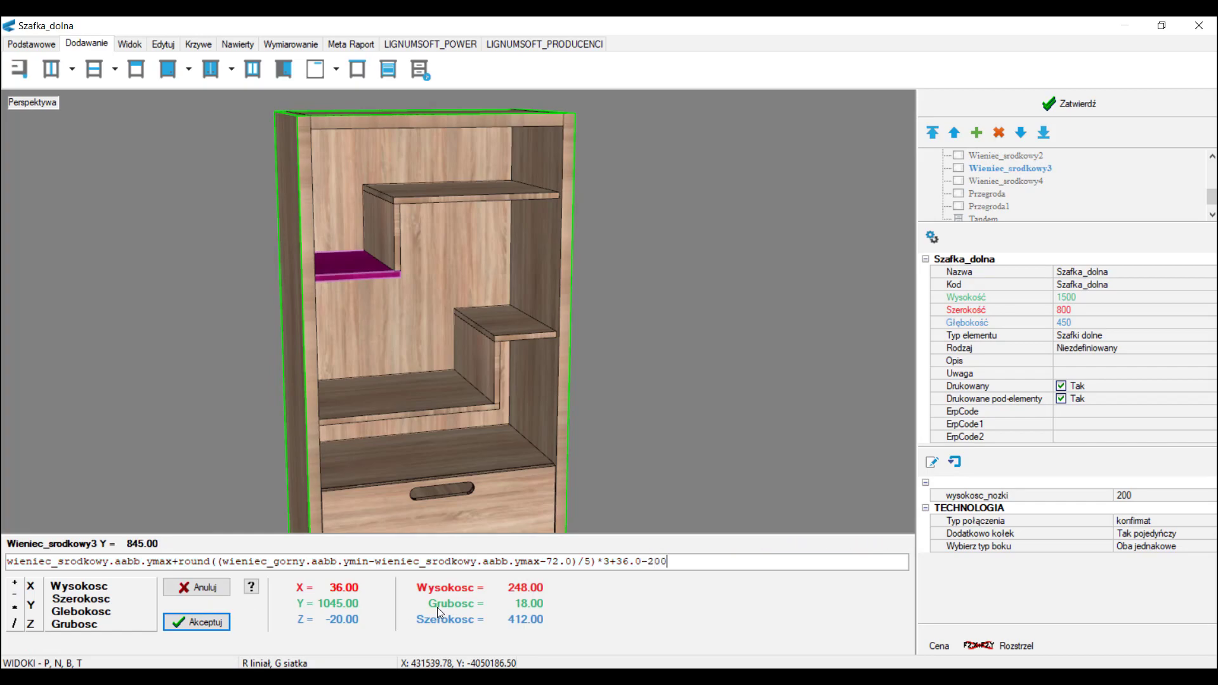
key("Return")
- Raise middle panel Wieniec_srodkowy2 by 200 mm by appending +200 to its Y position formula
left_click(515, 326)
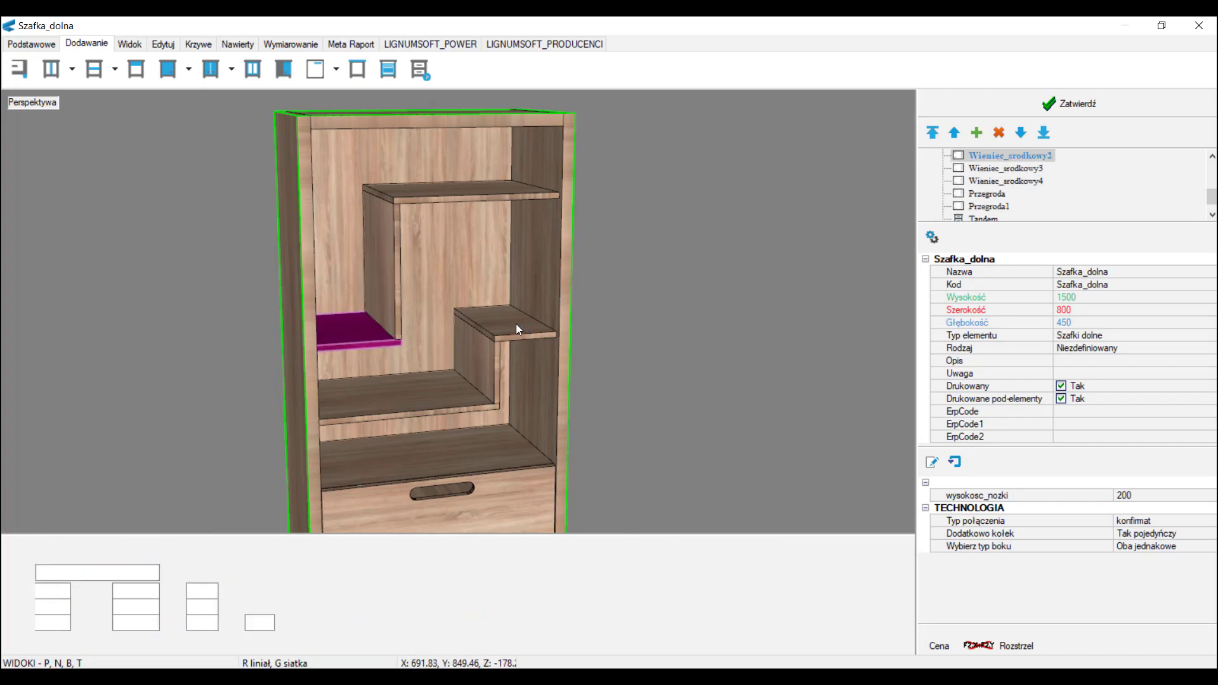
double_click(44, 606)
type("+")
type("20")
key("Return")
- Show the chest as a wireframe with its connectors and set the additional dowel option (Dodatkowo kołek) to NIE
middle_click_drag(765, 413, 715, 272)
scroll(715, 273, "up", 4)
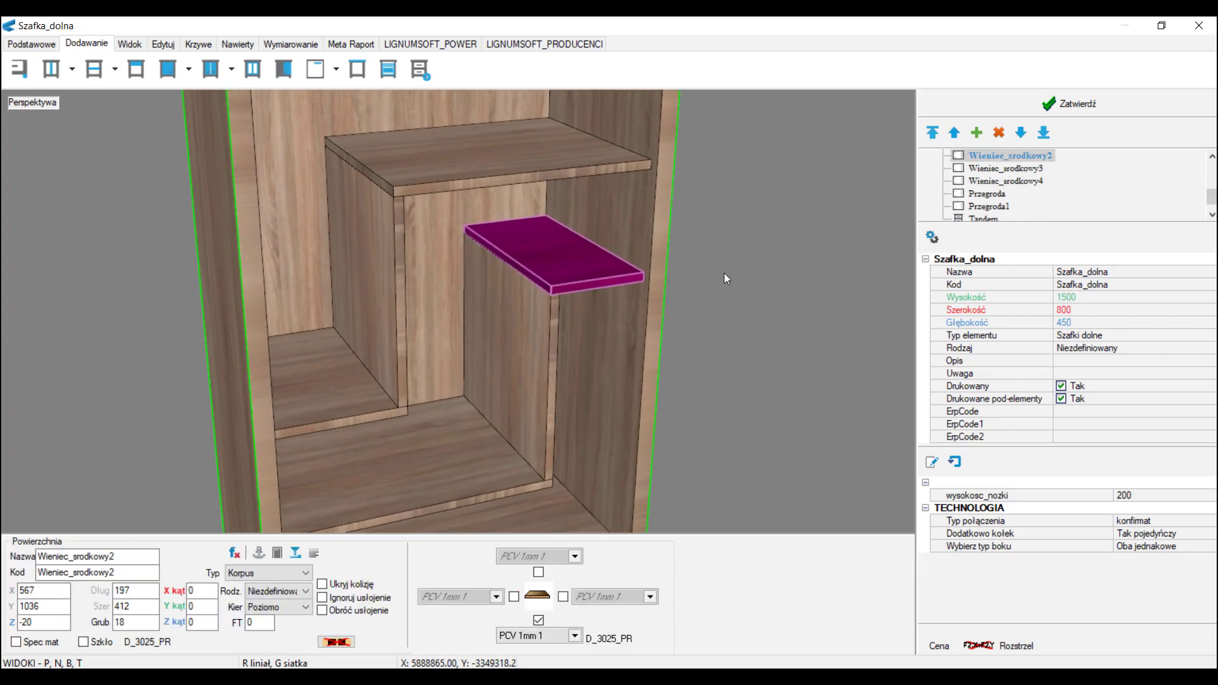
key("w")
left_click(1186, 534)
left_click(1186, 536)
left_click(1185, 550)
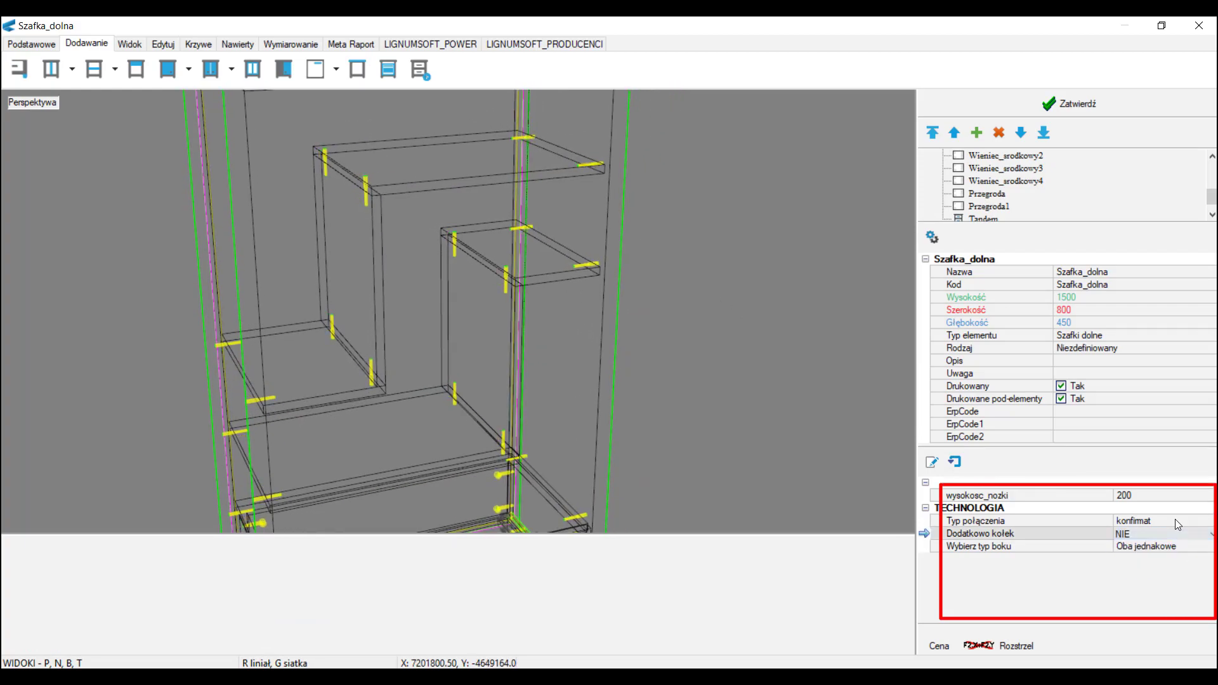
- Set the chest's joint type (Typ połączenia) to VB35(rafix)
left_click(1174, 519)
left_click(1174, 520)
left_click(1166, 566)
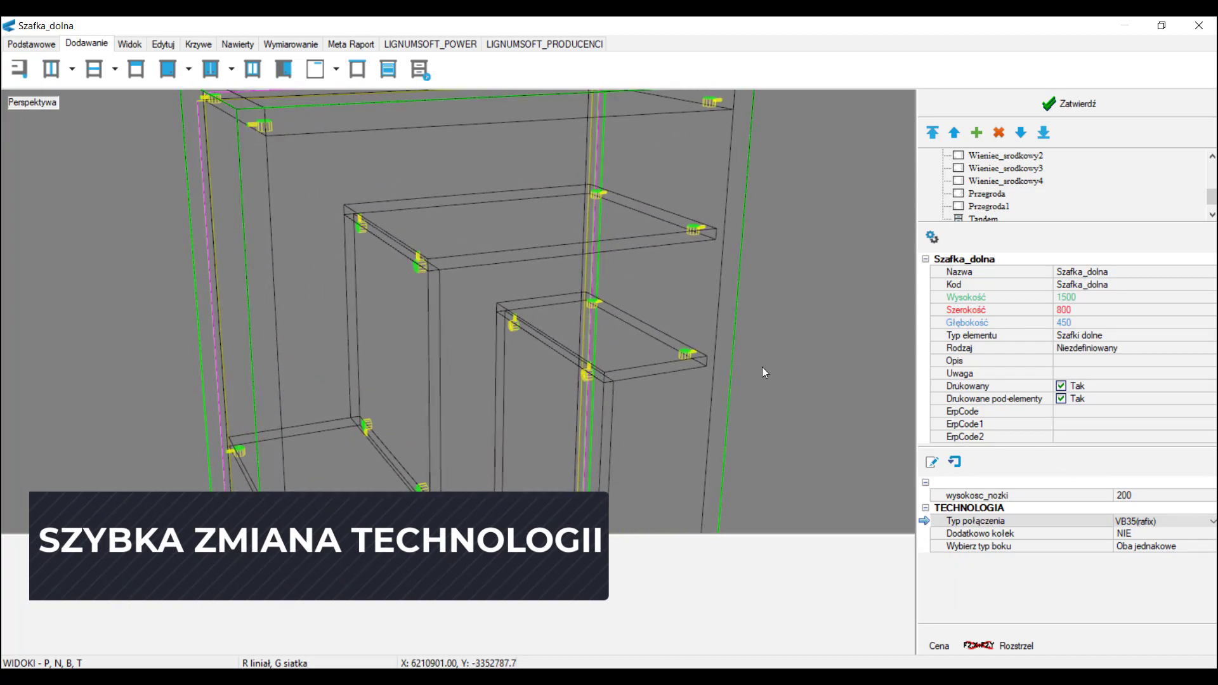
- Enable connection side 5 in the NAWIERTY_UNIWERSALNE drilling of both partitions, Przegroda and Przegroda1, giving each CONNECT=235
left_click(582, 385)
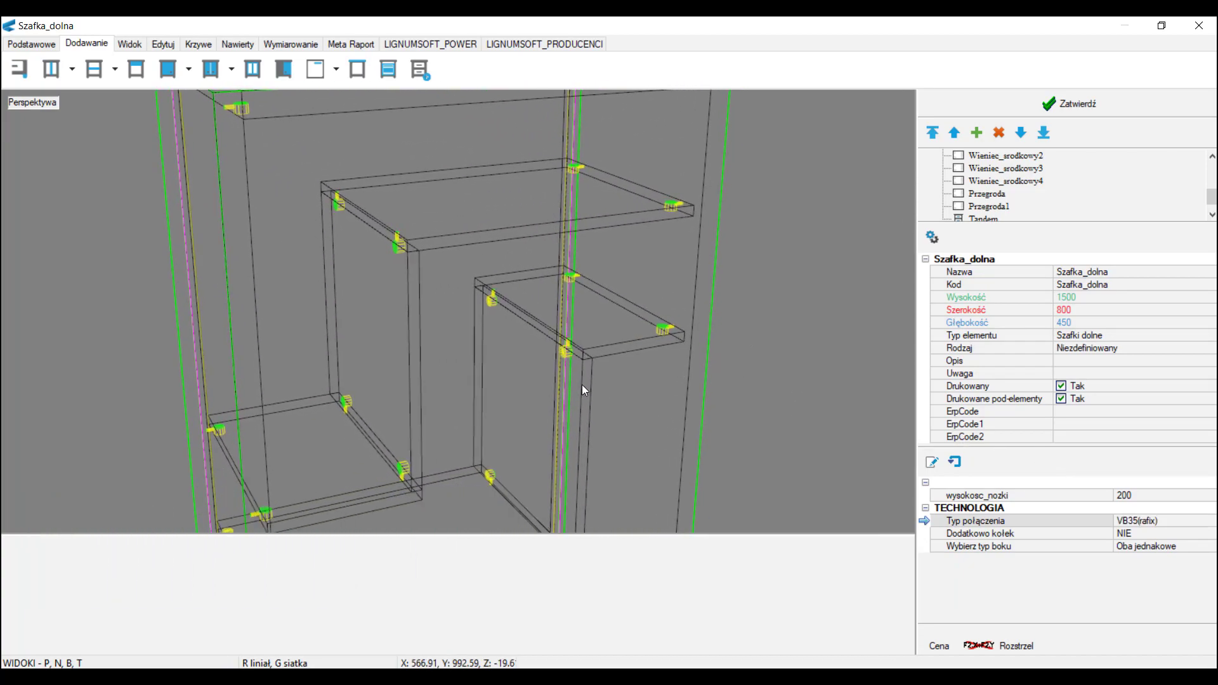
left_click(408, 302)
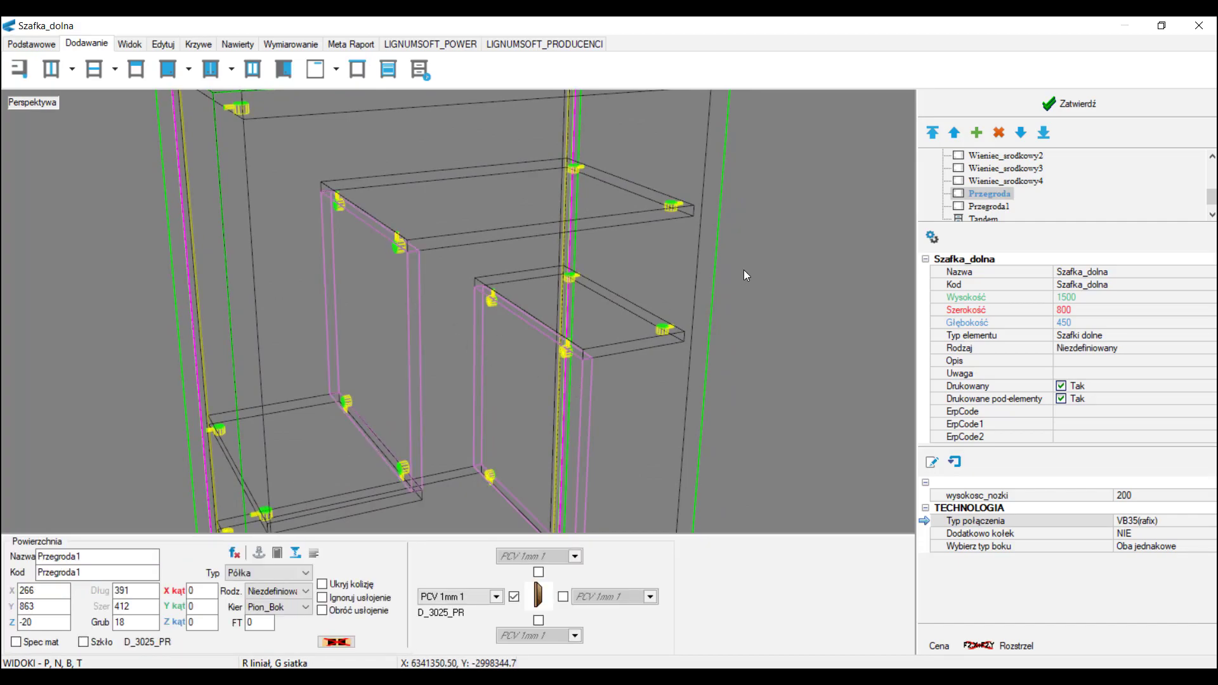
left_click(752, 265)
left_click(407, 295)
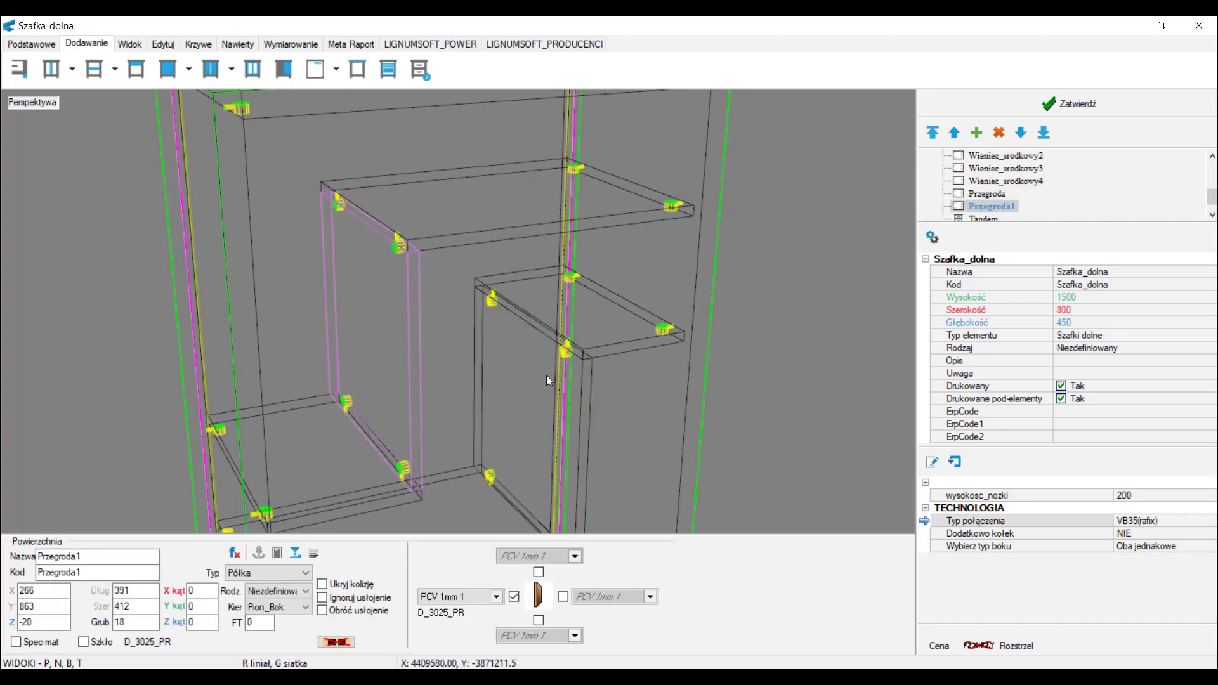
left_click(580, 391, "ctrl")
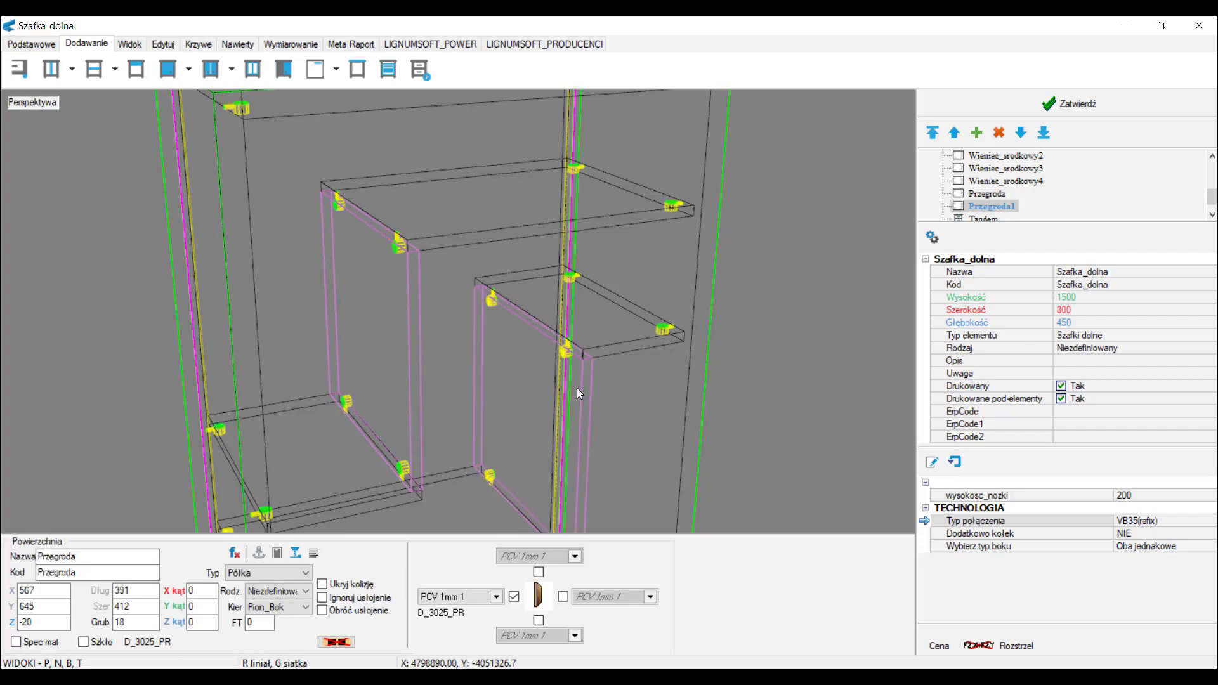
left_click(236, 46)
left_click(446, 66)
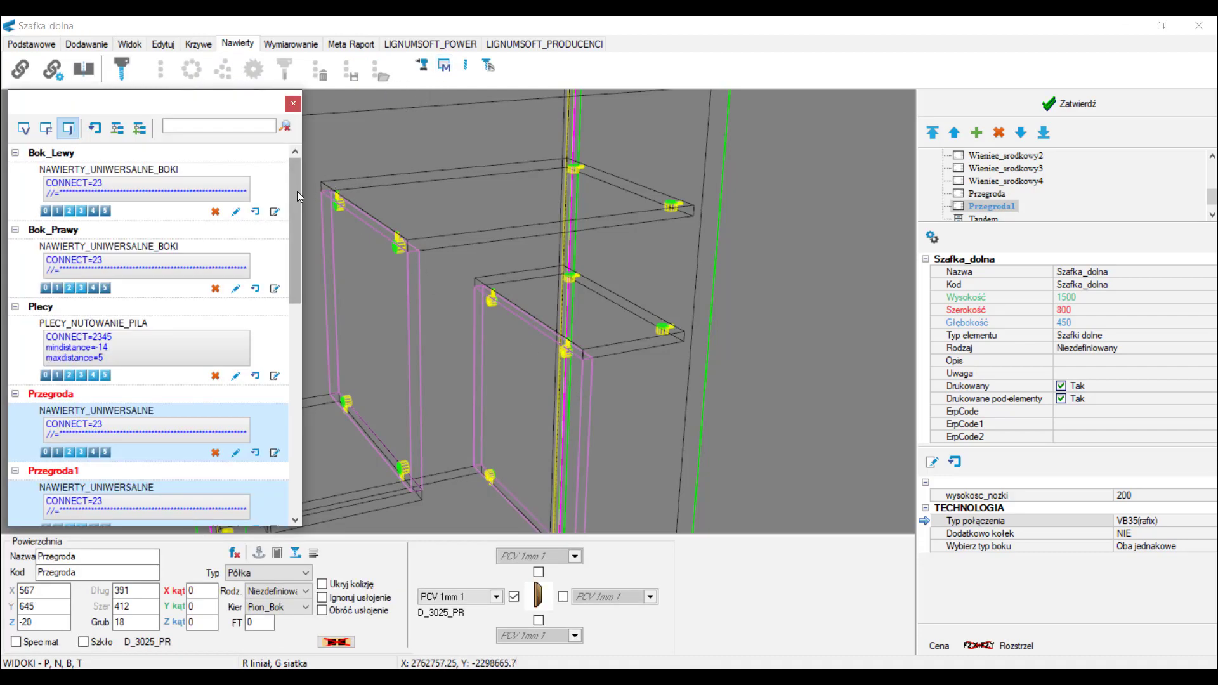
scroll(298, 190, "down", 5)
left_click(105, 290)
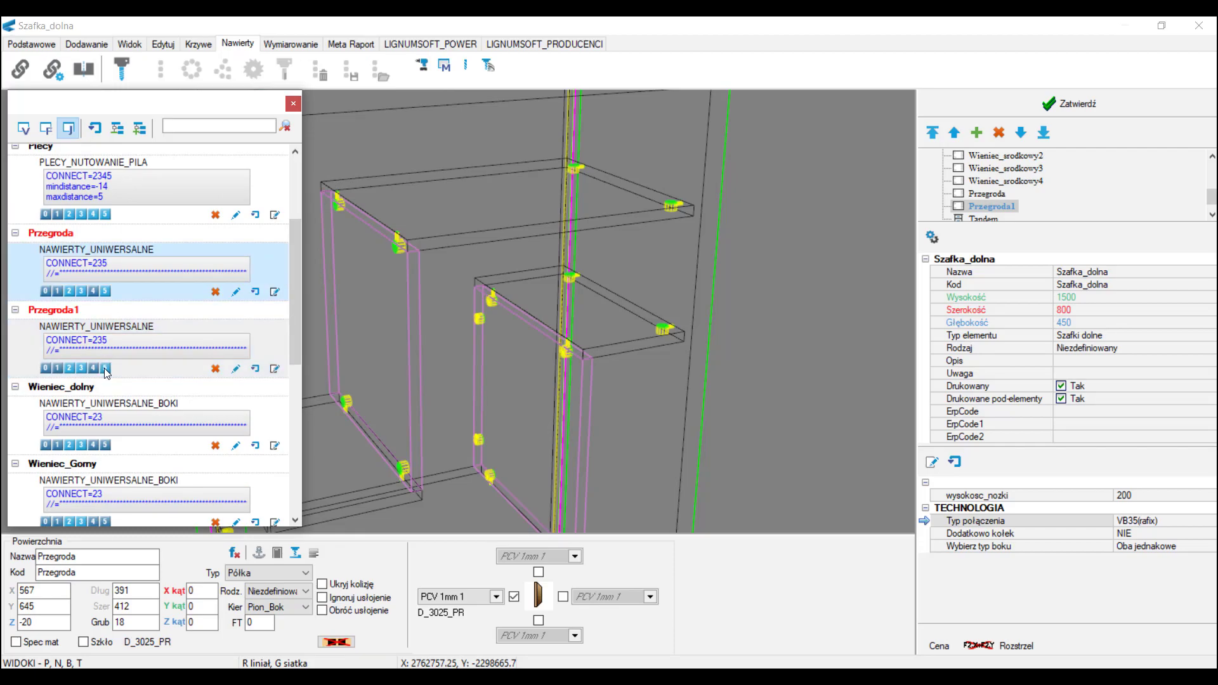
left_click(293, 103)
left_click(781, 251)
- Check the connectors on the whole chest, accept its edits and return to the project
scroll(793, 241, "down", 4)
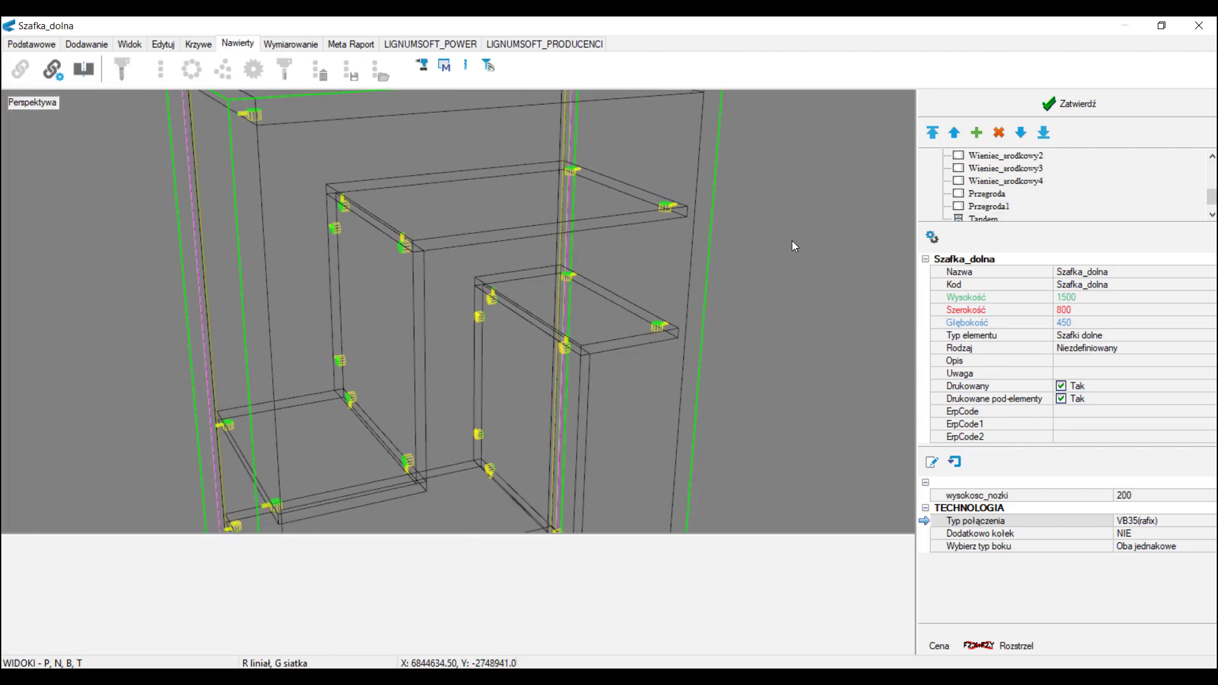
middle_click_drag(785, 247, 767, 268)
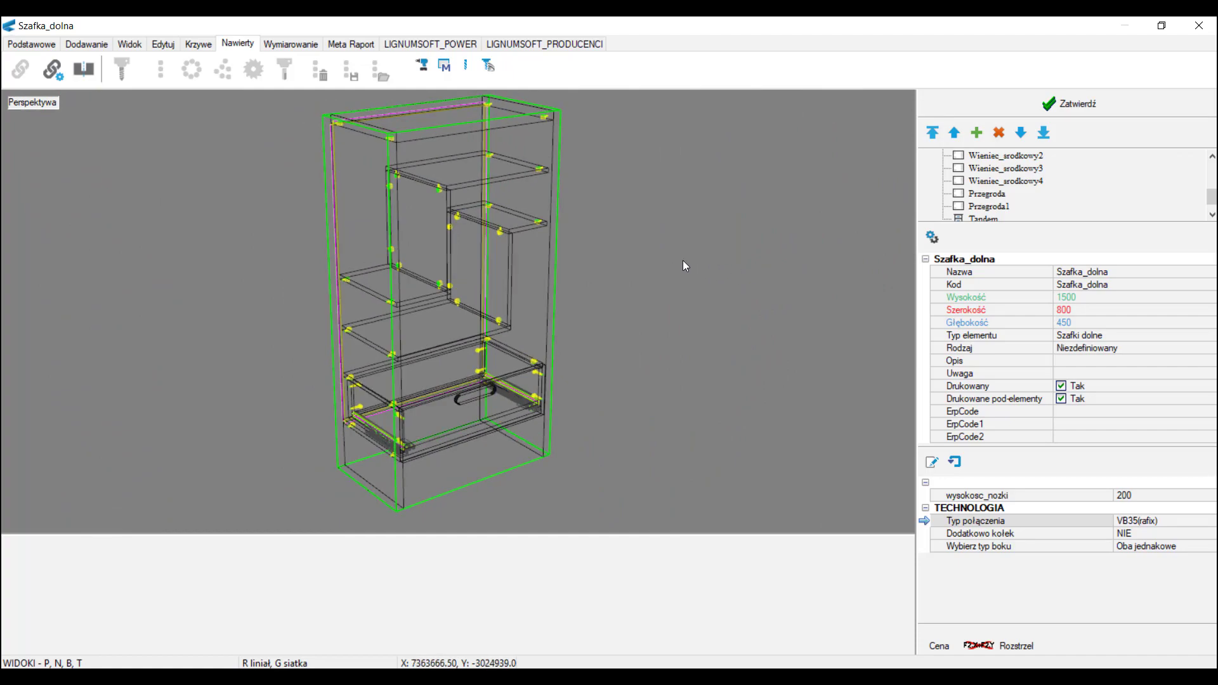
left_click(1053, 107)
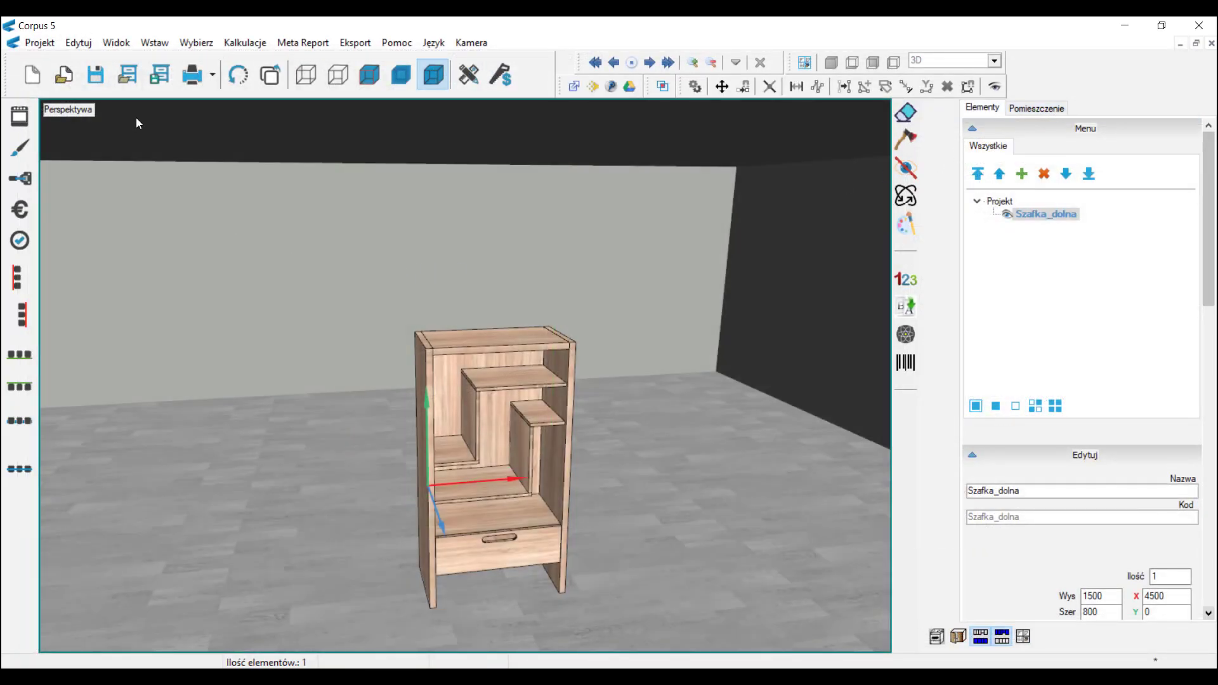
- Optimise the panel cutting from the used-materials list with T THOMAG WoodWoop nesting and save the nesting
left_click(501, 77)
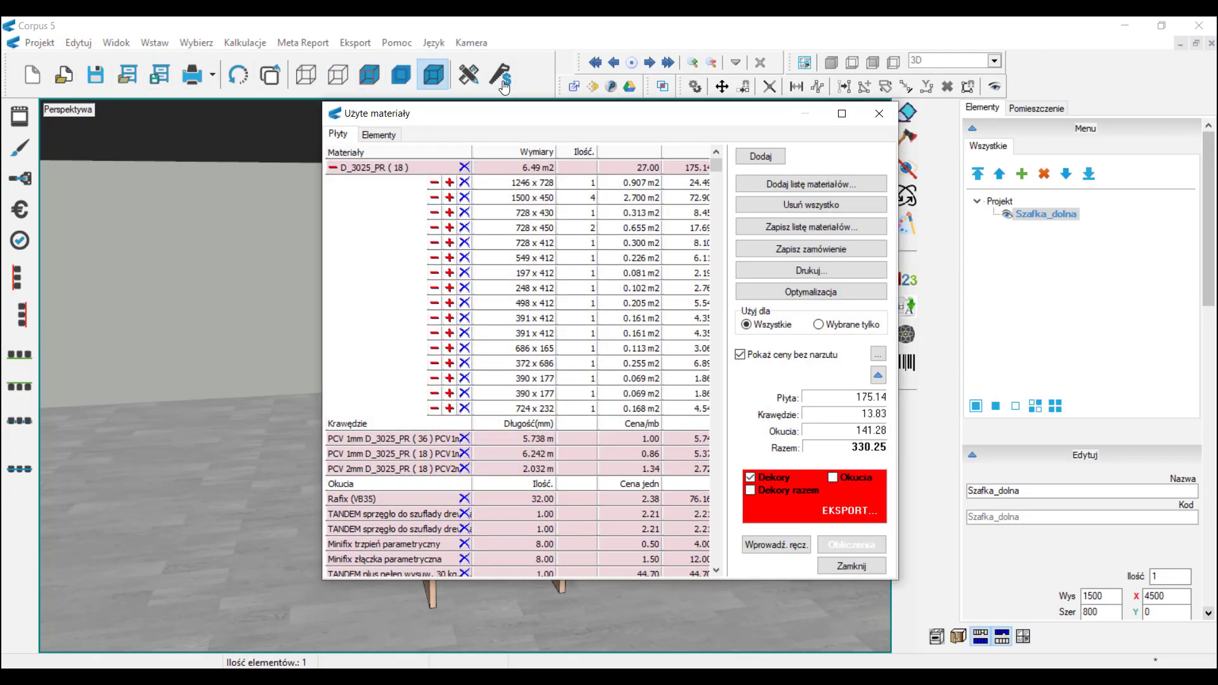
left_click(714, 570)
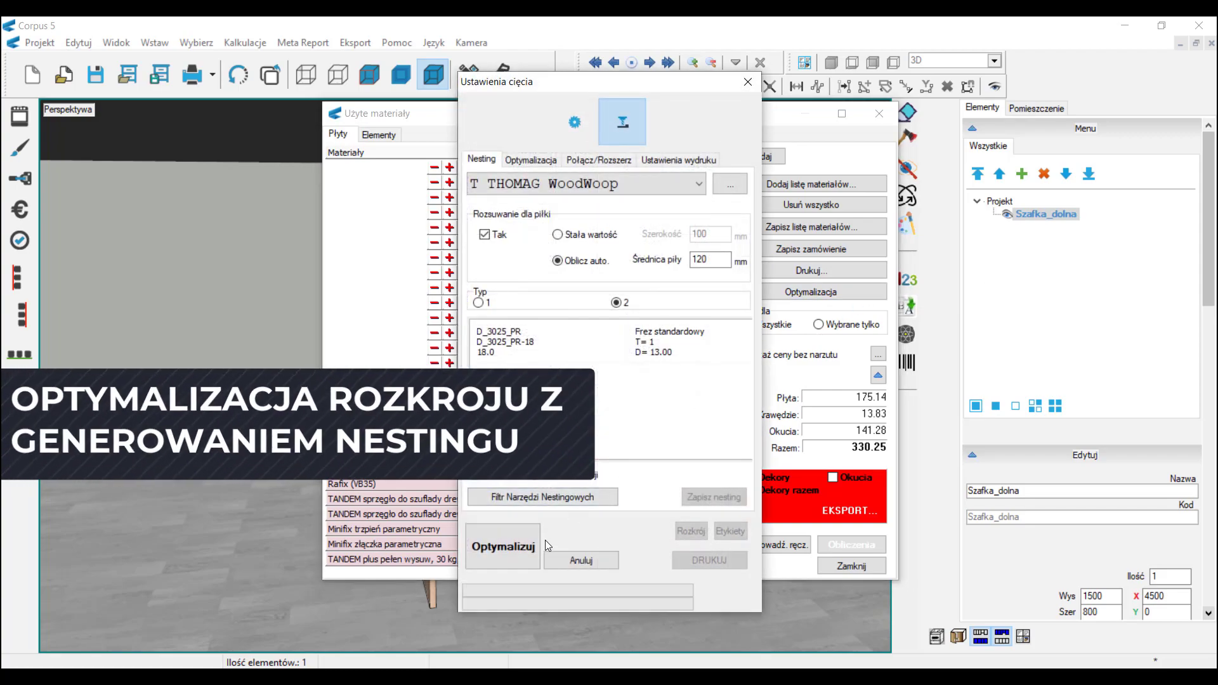
left_click(507, 550)
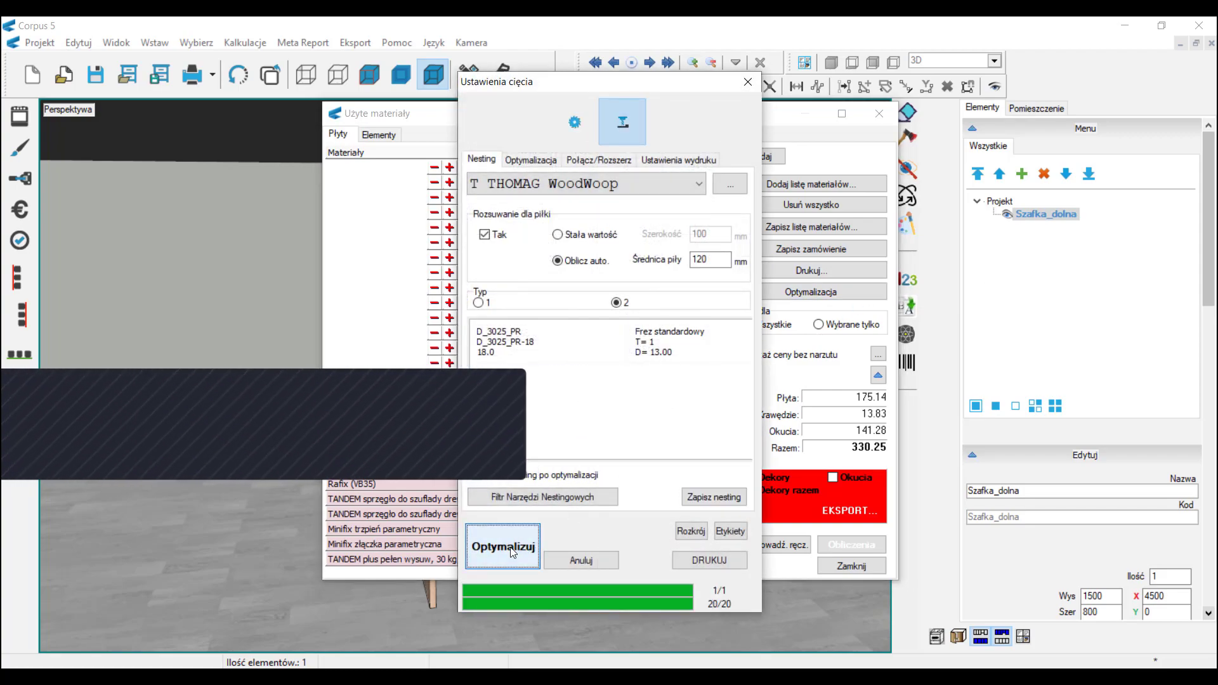
left_click(716, 497)
left_click(627, 447)
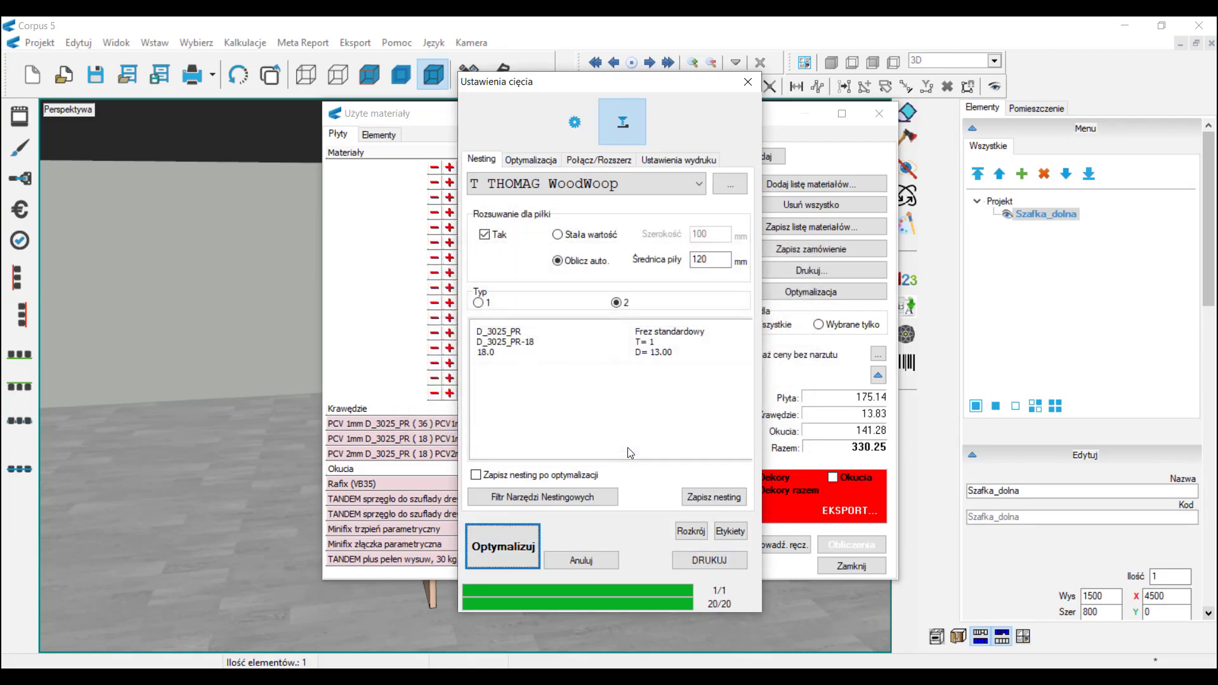
- Preview the part labels for the optimised cutting, look through them and close the preview
left_click(732, 531)
mouse_move(1212, 178)
left_mouse_down()
mouse_move(1211, 463)
mouse_move(1211, 168)
left_mouse_up()
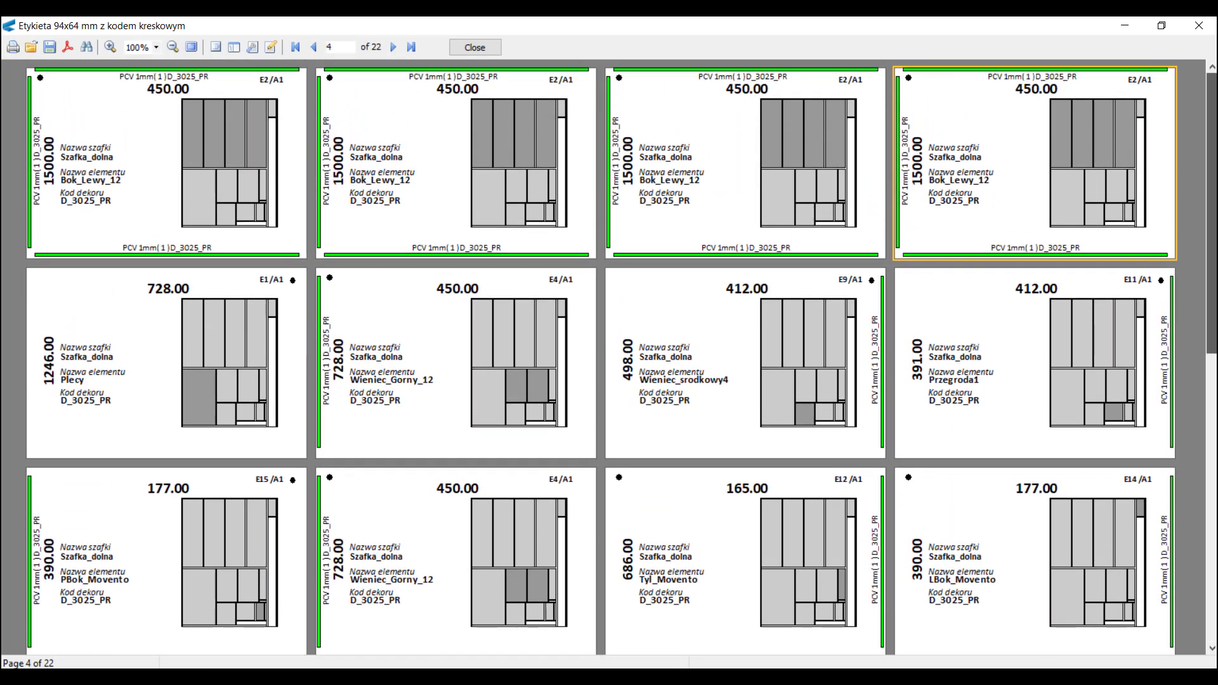
left_click(1199, 26)
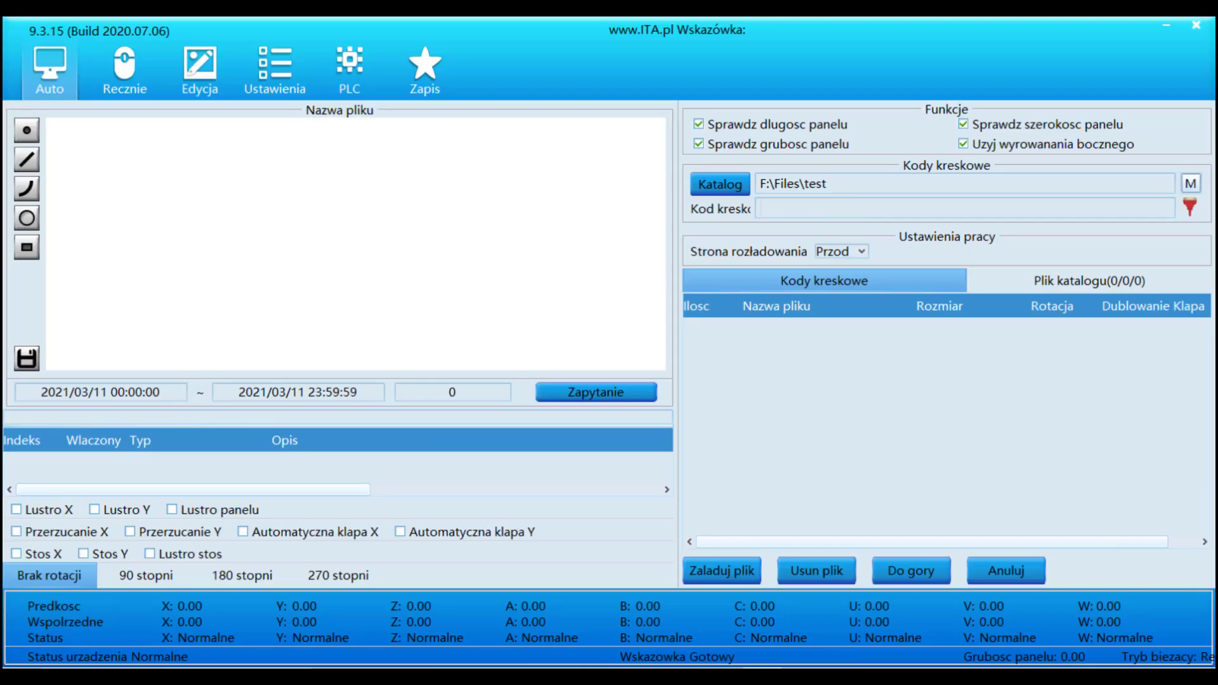
- In the ITA CNC control program, load D_3025_PR(18)_1_2.mpr from the CNC nesti folder and show the manual control page (Recznie)
left_click(722, 571)
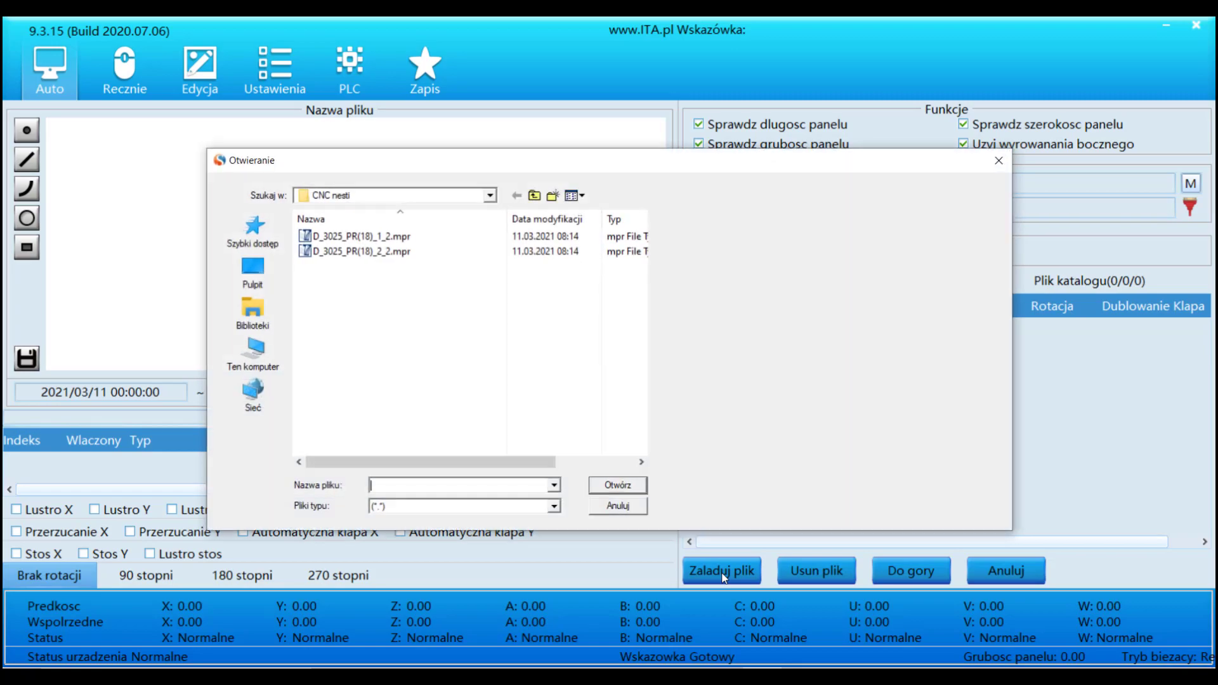
left_click(365, 237)
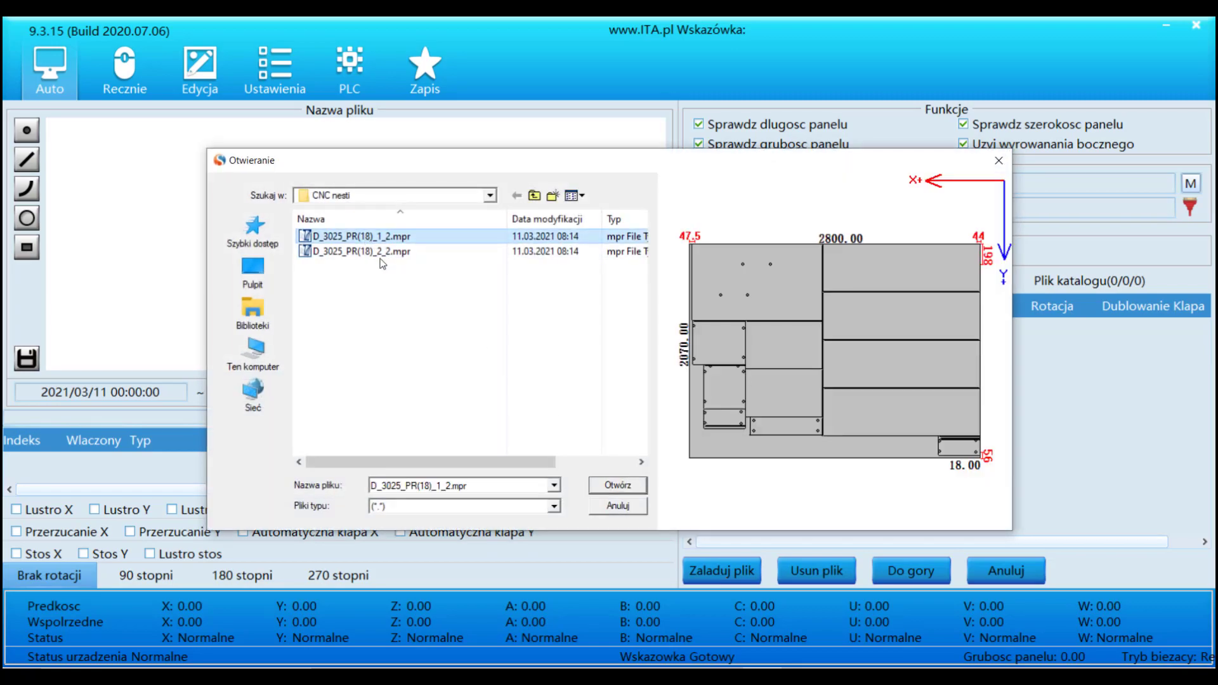
left_click(626, 490)
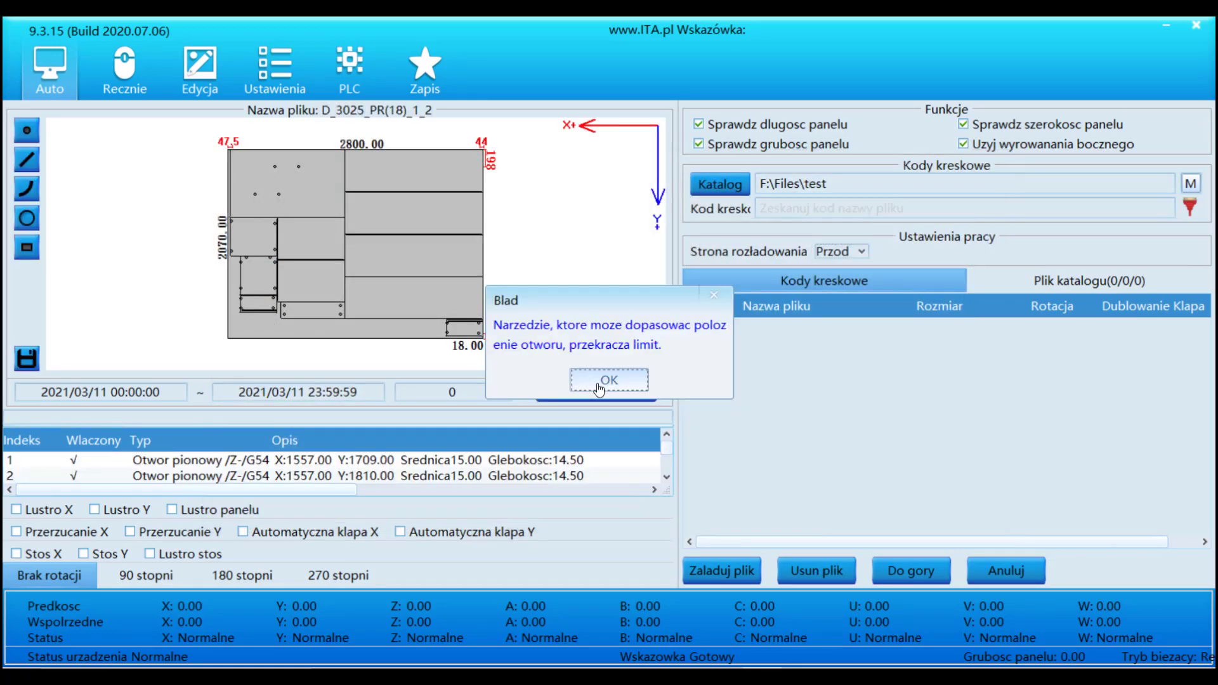
left_click(612, 380)
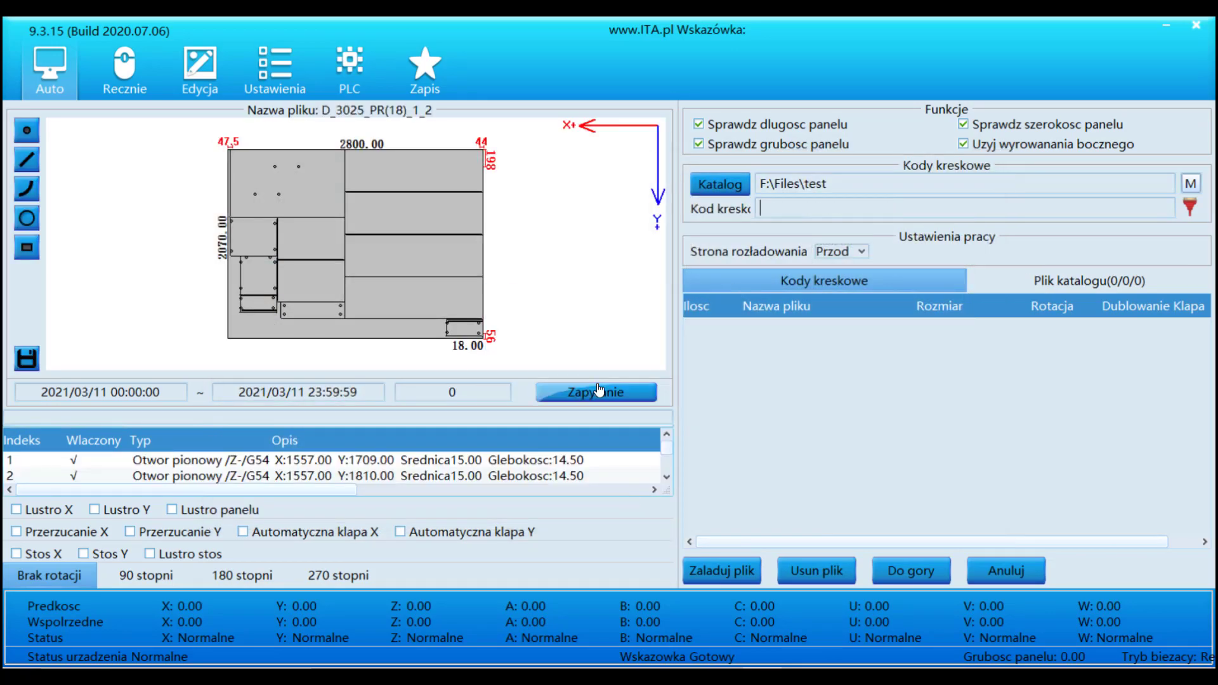
left_click(116, 71)
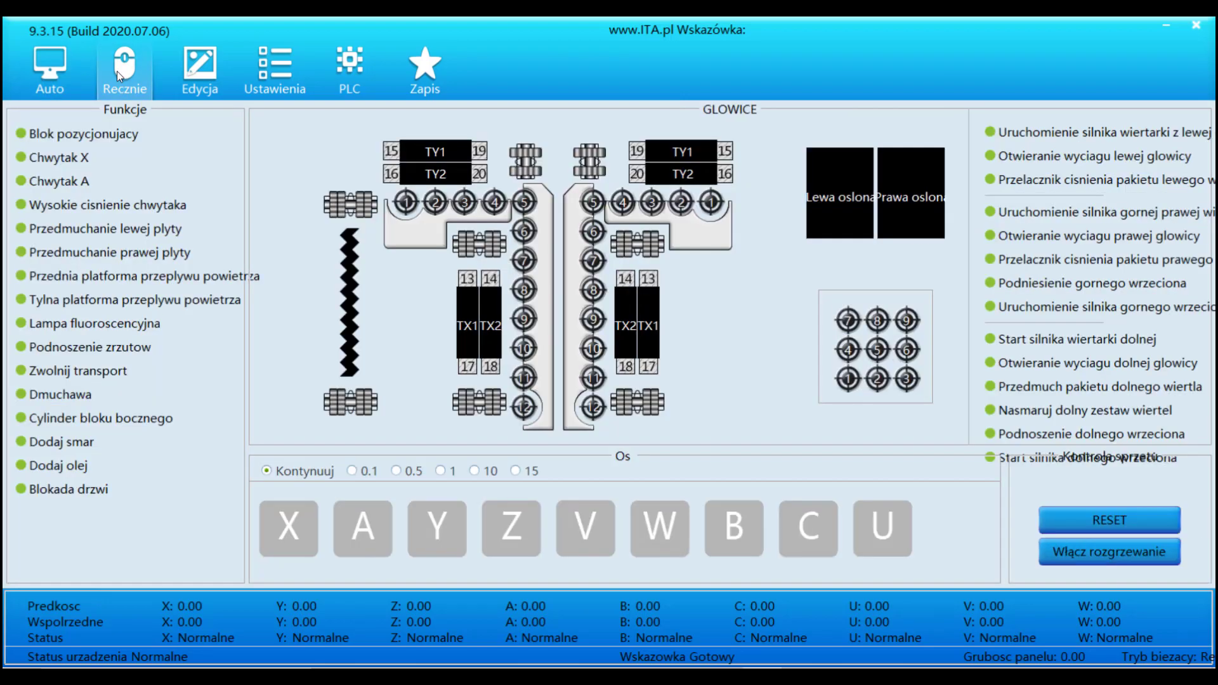